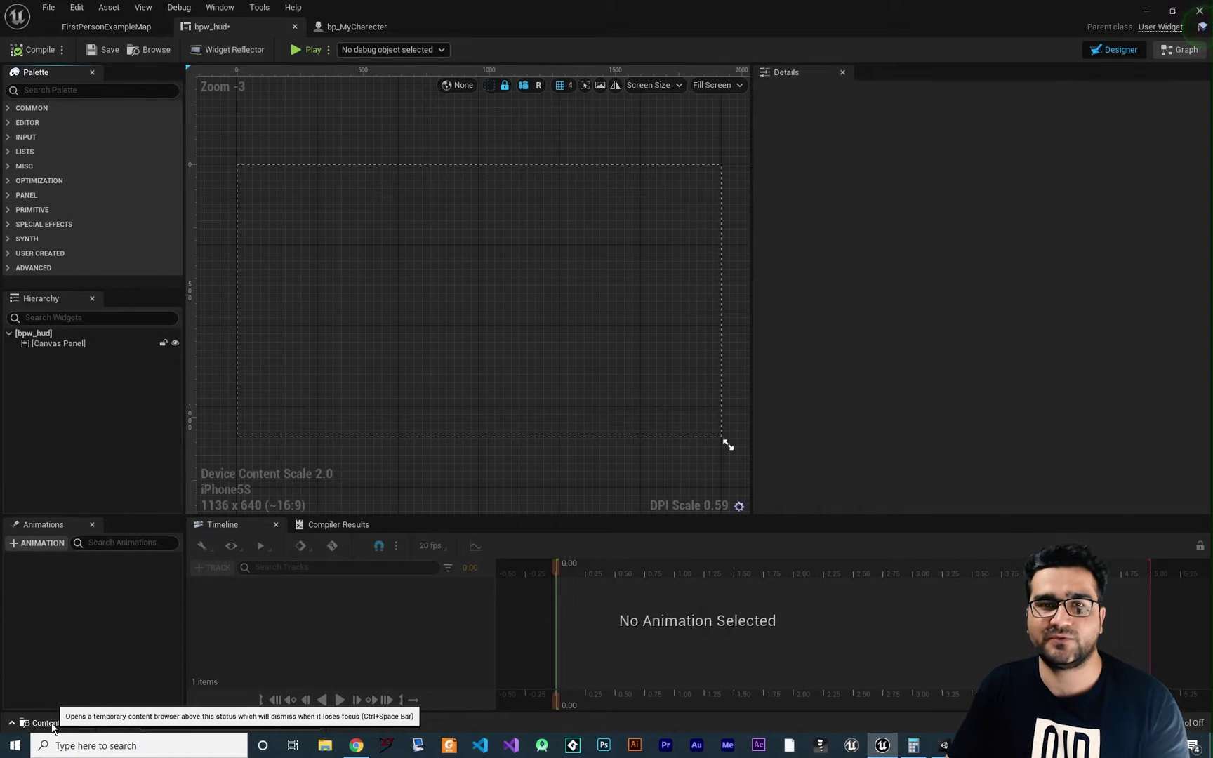
Review the HUD widget creation nodes in bp_MyCharecter's event graph and return to the bpw_hud widget
click(52, 725)
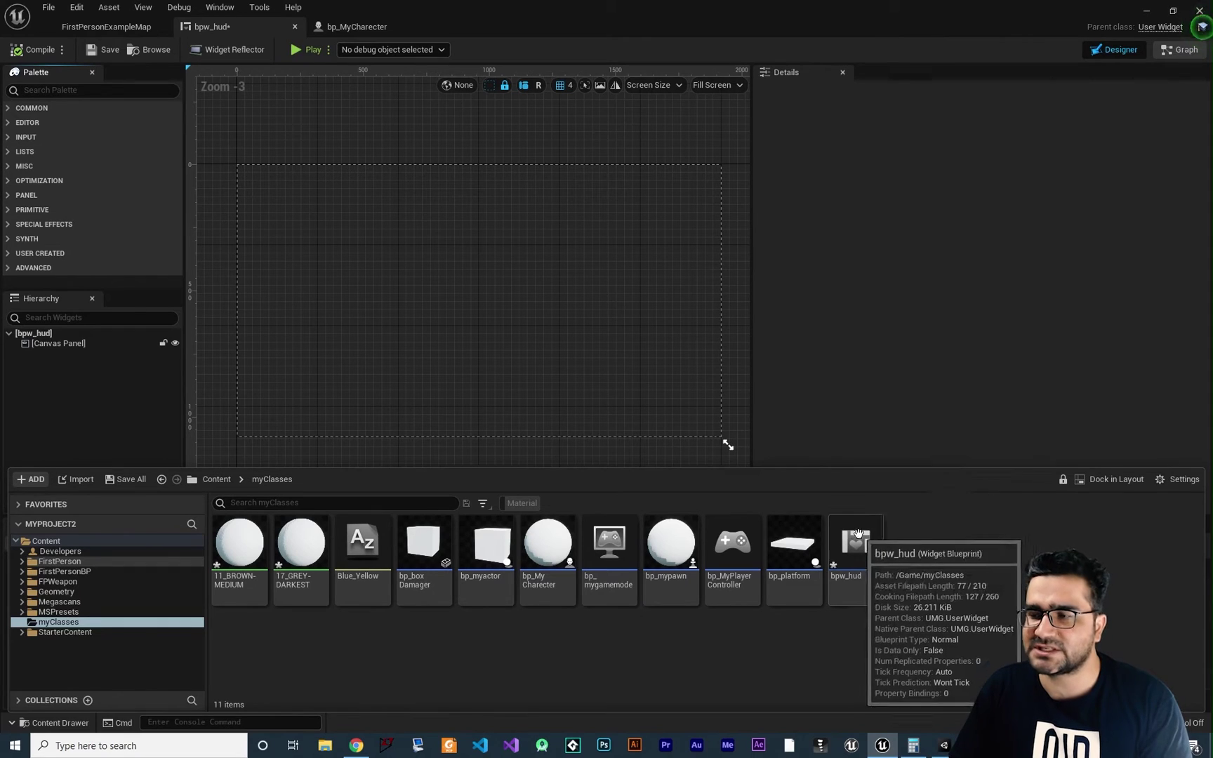
click(357, 26)
scroll(387, 438, up, 1)
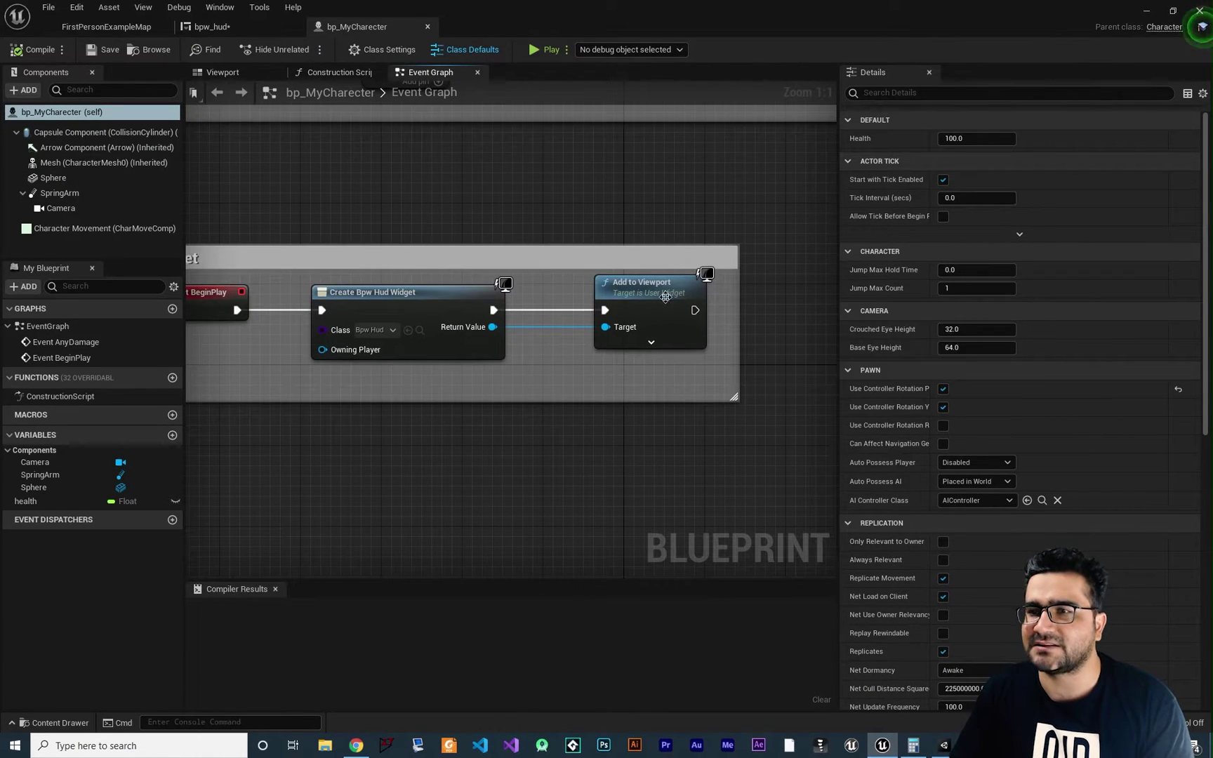
click(241, 21)
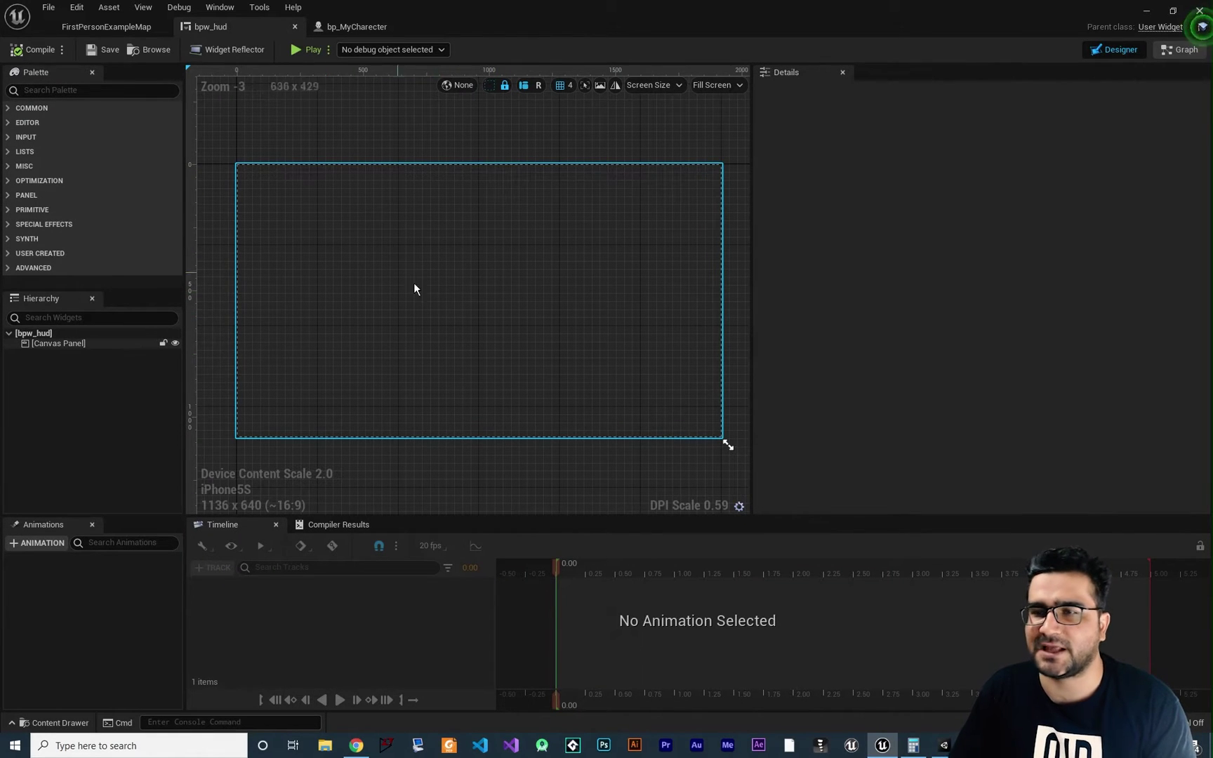
Add a progress bar near the canvas's upper edge, about 771 wide and 40 high, at about position 548, 60
click(7, 108)
drag(62, 185, 430, 193)
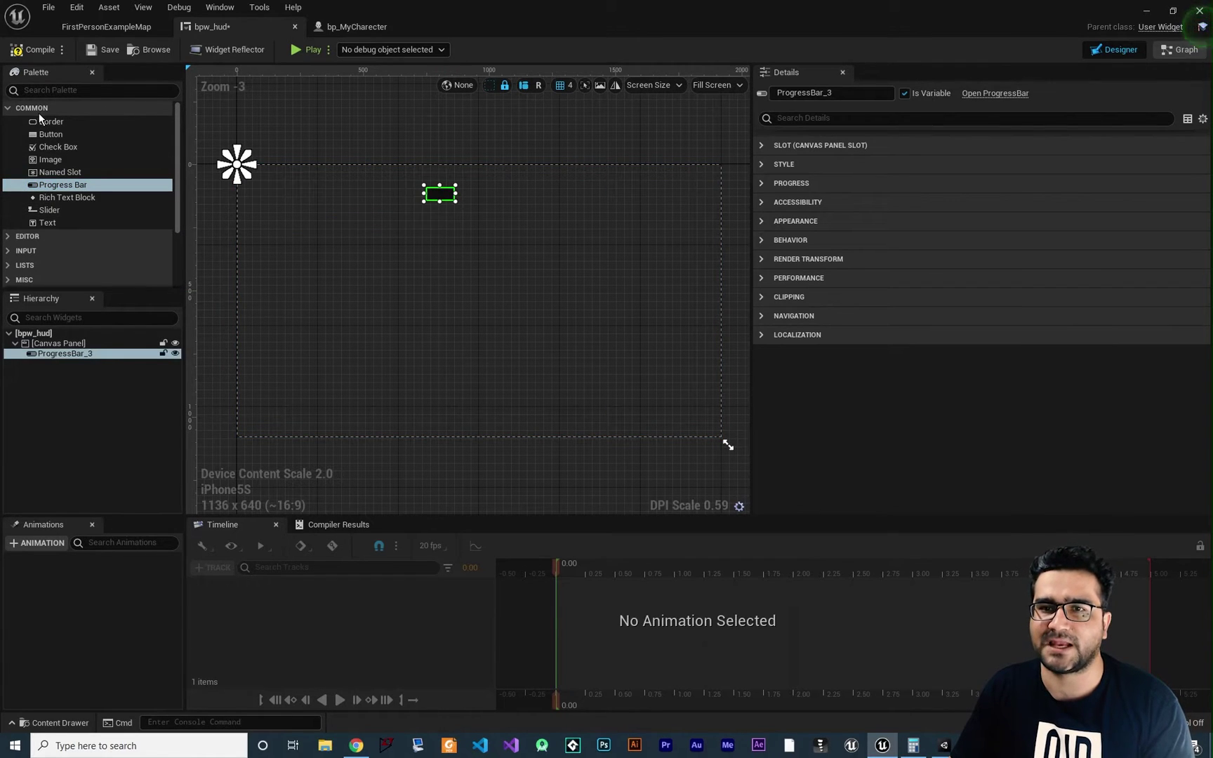
click(454, 195)
click(450, 194)
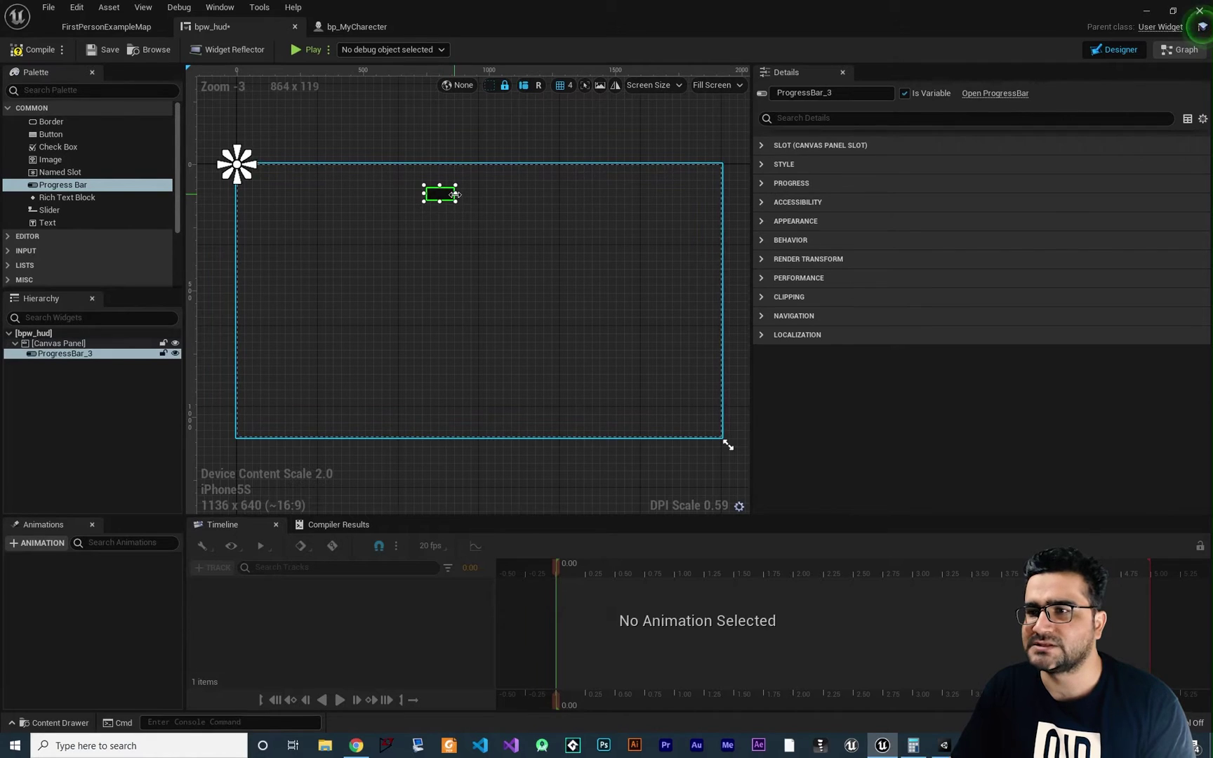
drag(454, 194, 528, 187)
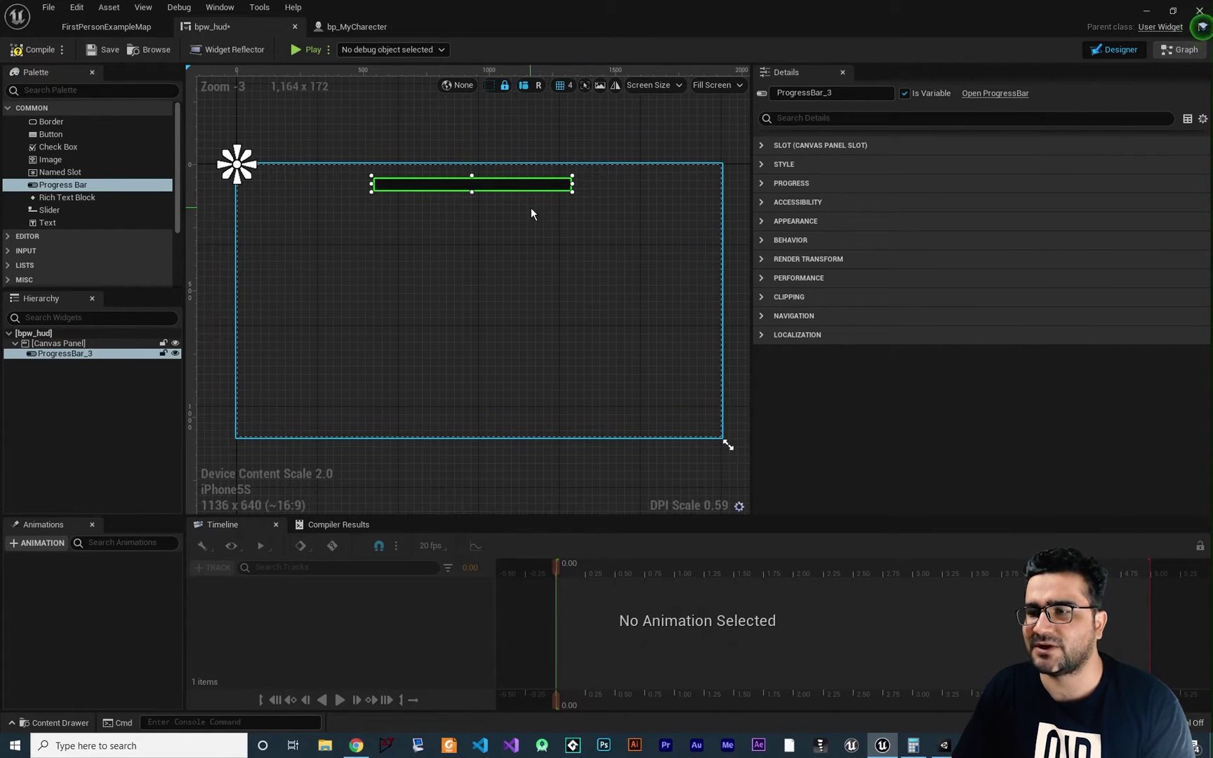
Examine the progress bar's canvas slot settings and compare them with the properties of its parent Canvas Panel
click(760, 146)
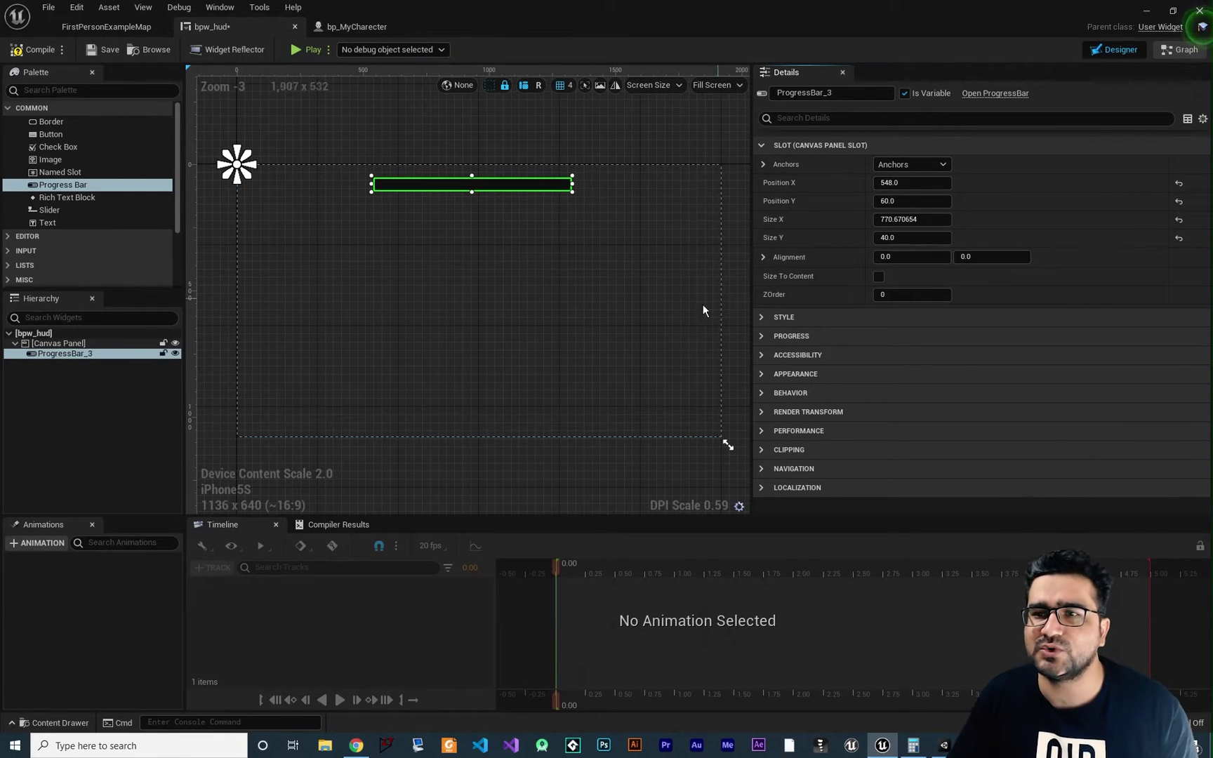
click(49, 342)
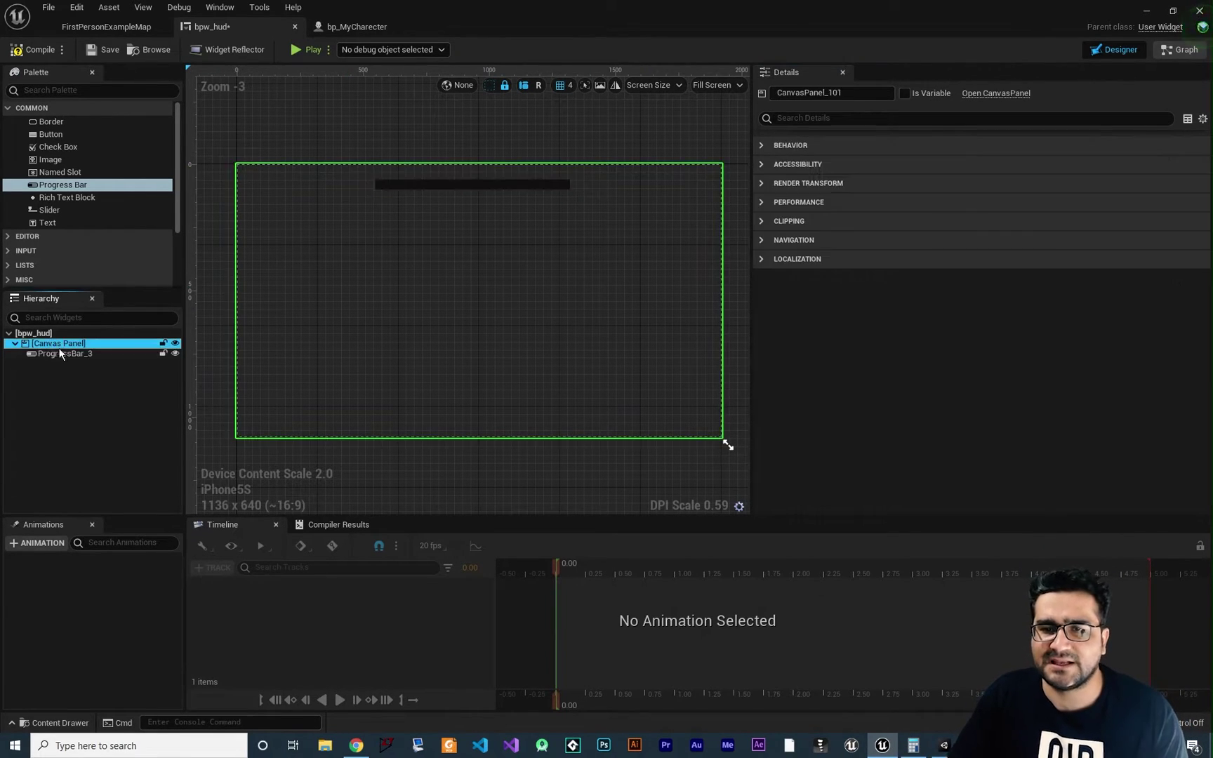
click(66, 353)
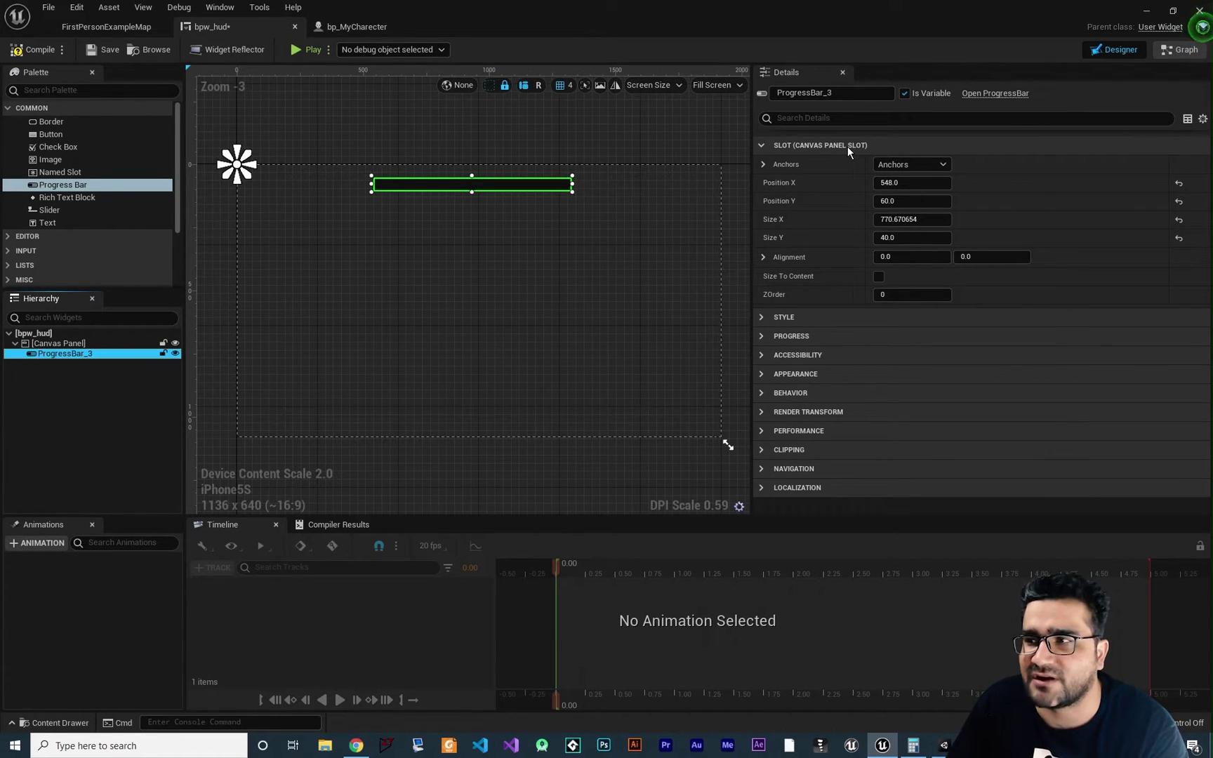
click(763, 145)
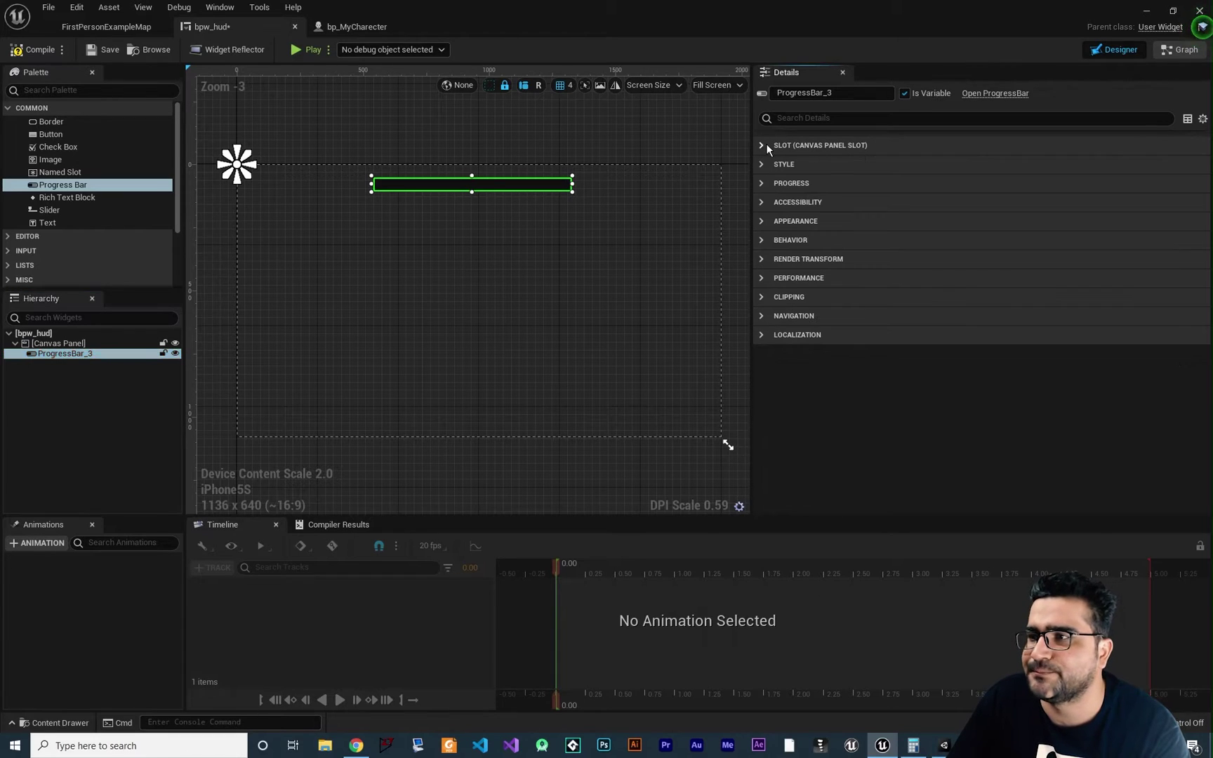
Test the progress bar's Percent by filling it to 1.0 and emptying it to 0.0
click(761, 183)
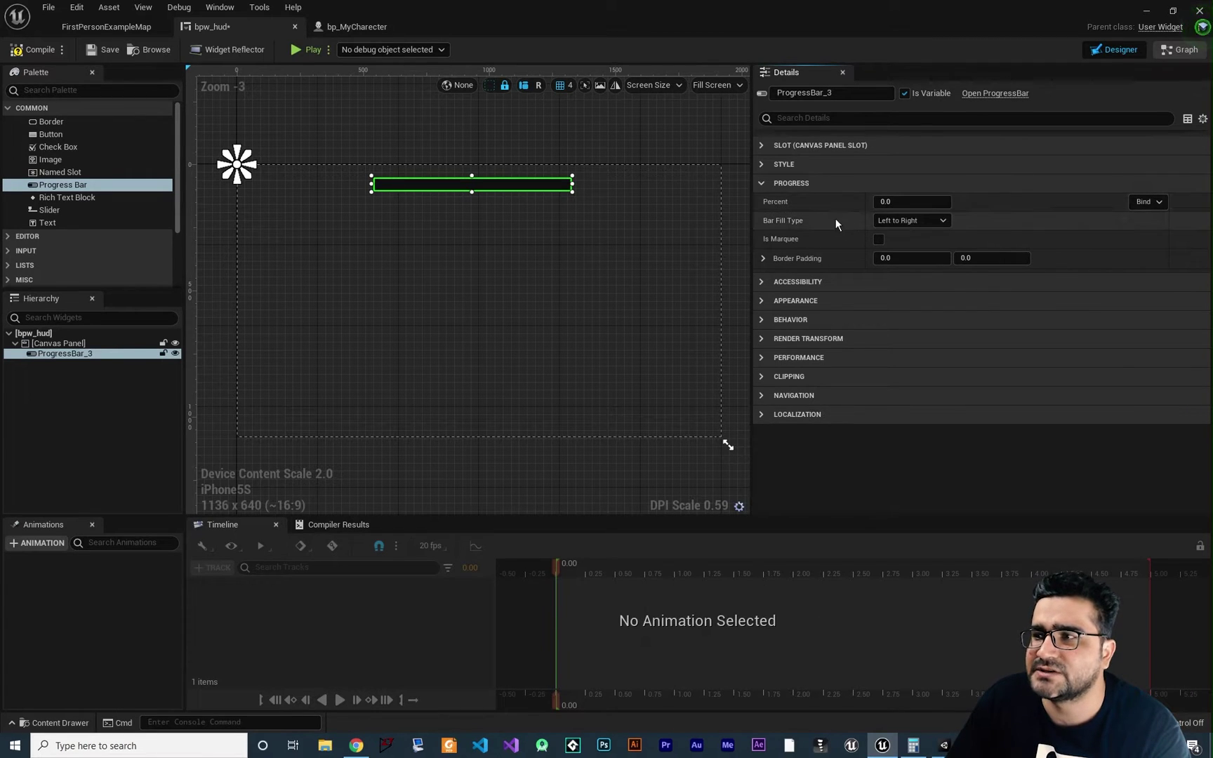
click(885, 202)
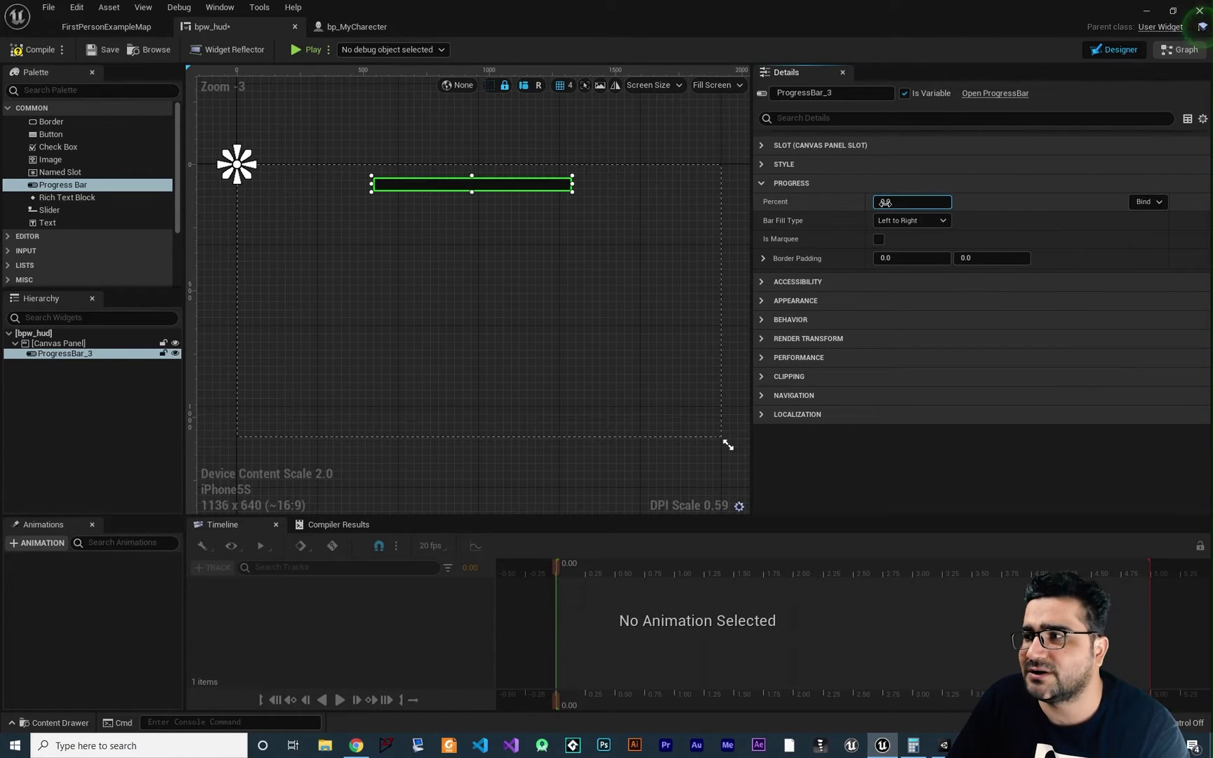
drag(885, 202, 951, 202)
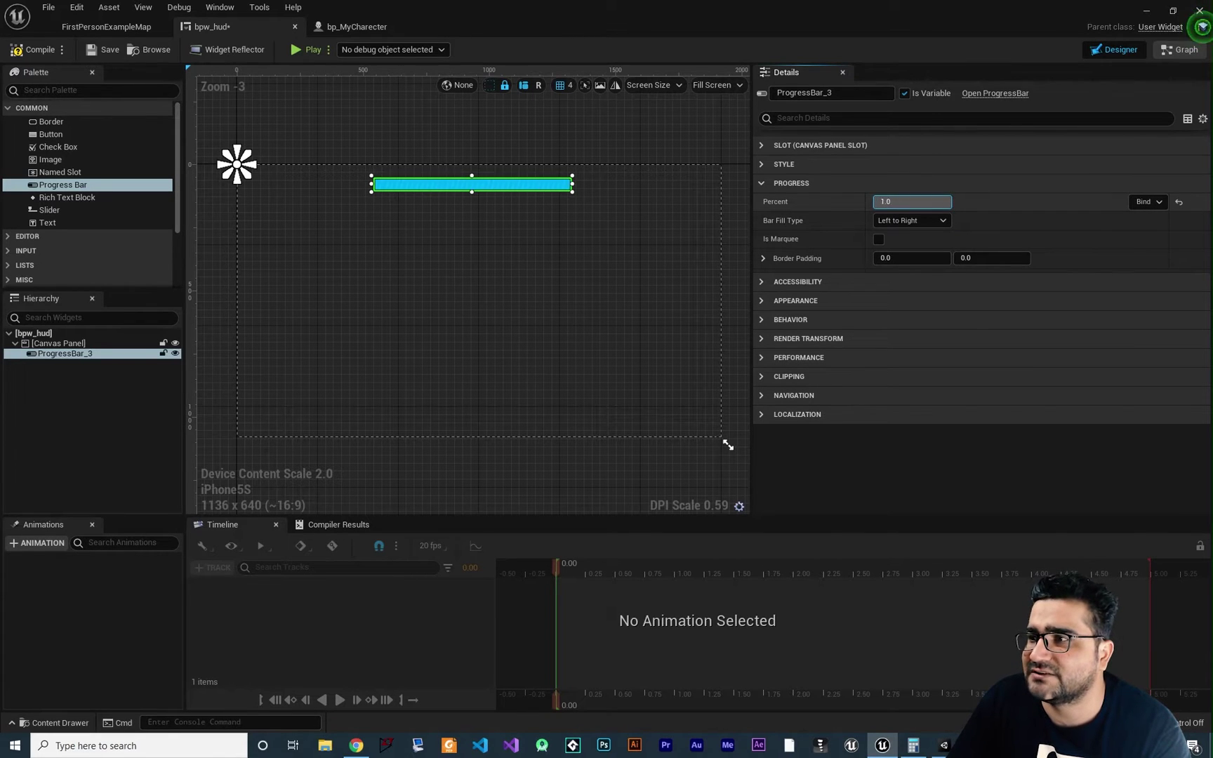
scroll(482, 162, up, 5)
right_drag(462, 224, 527, 248)
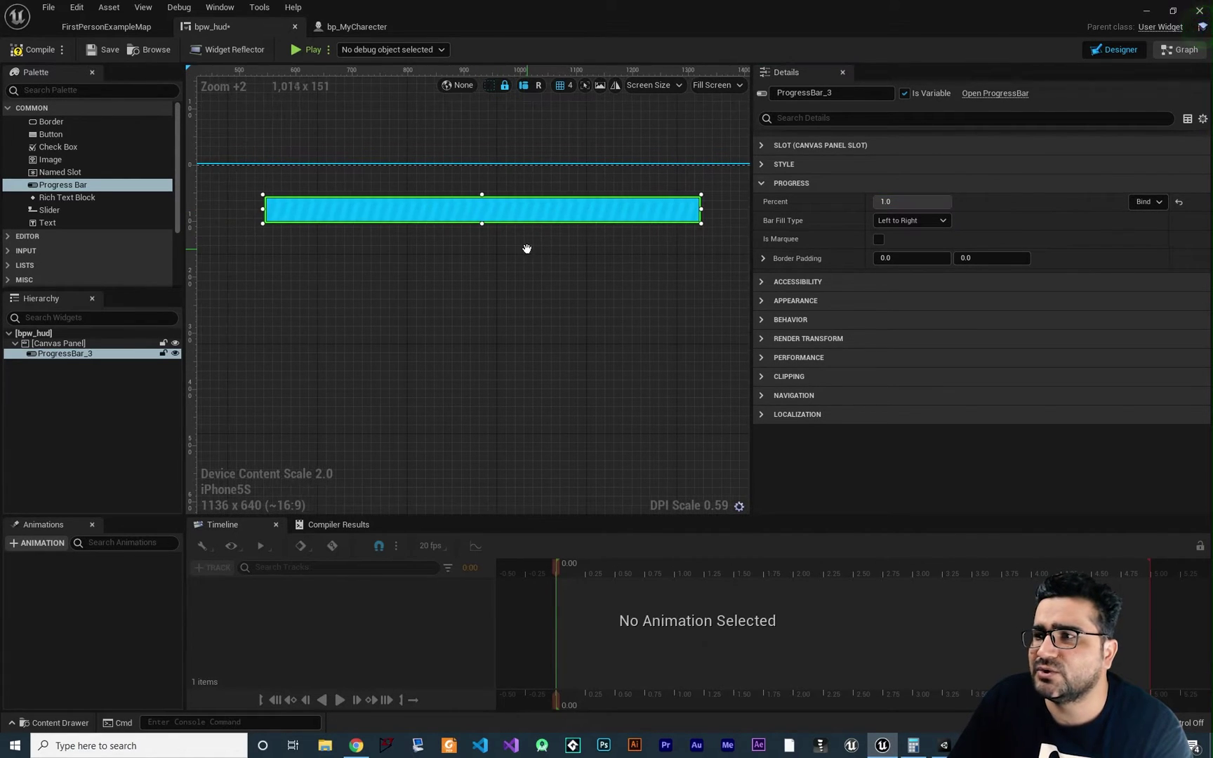
drag(912, 202, 857, 202)
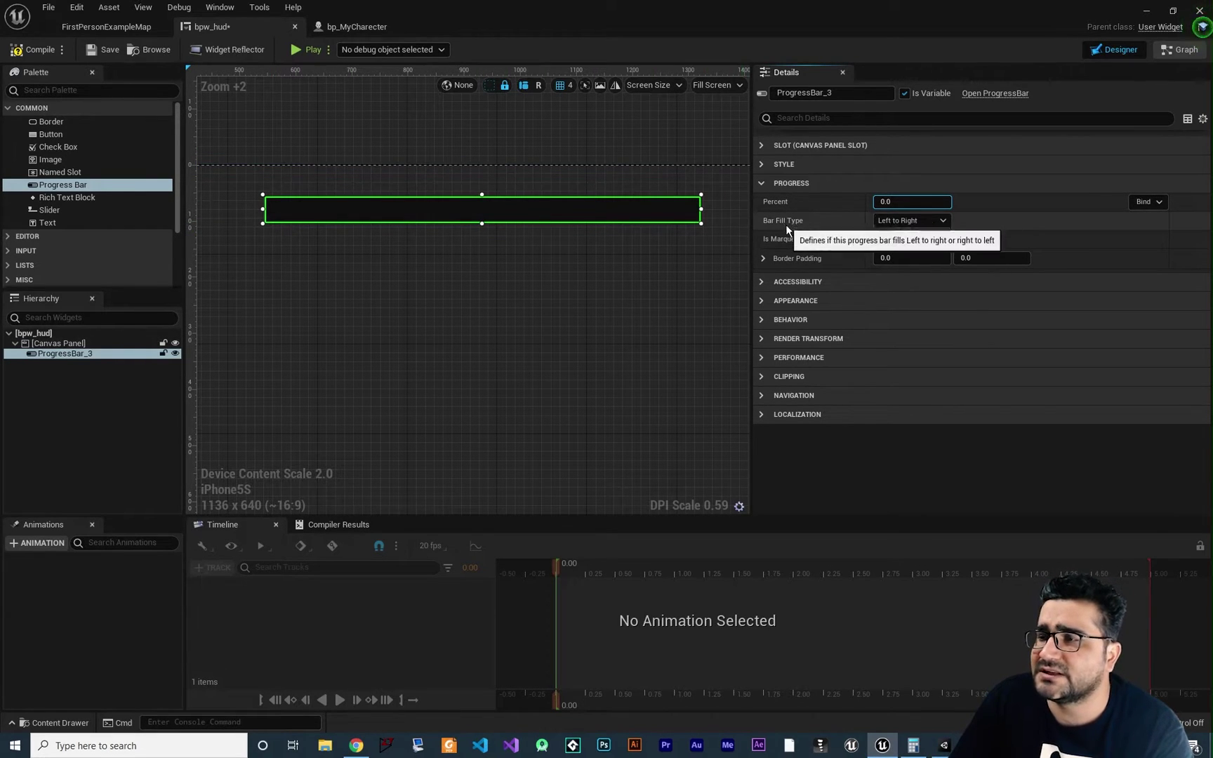
Try the Right to Left and Fill from Center bar fill types, raising Percent to 0.72
click(889, 221)
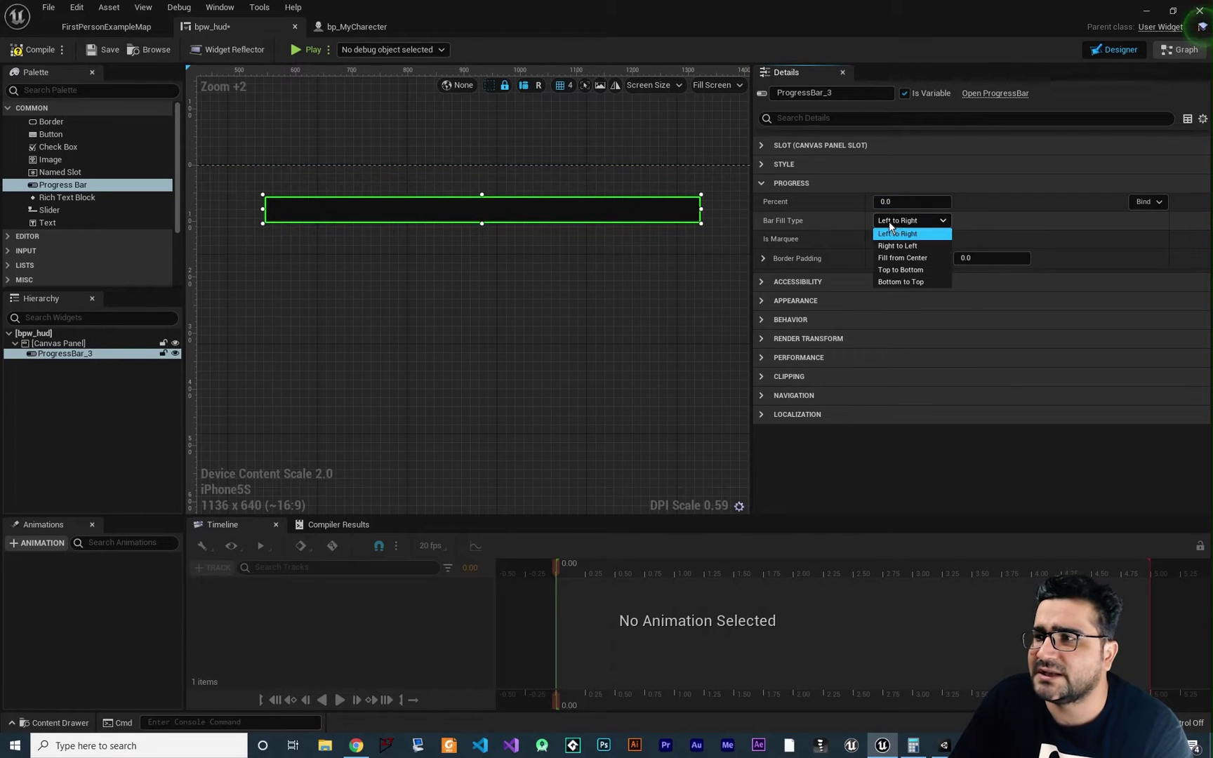
click(899, 246)
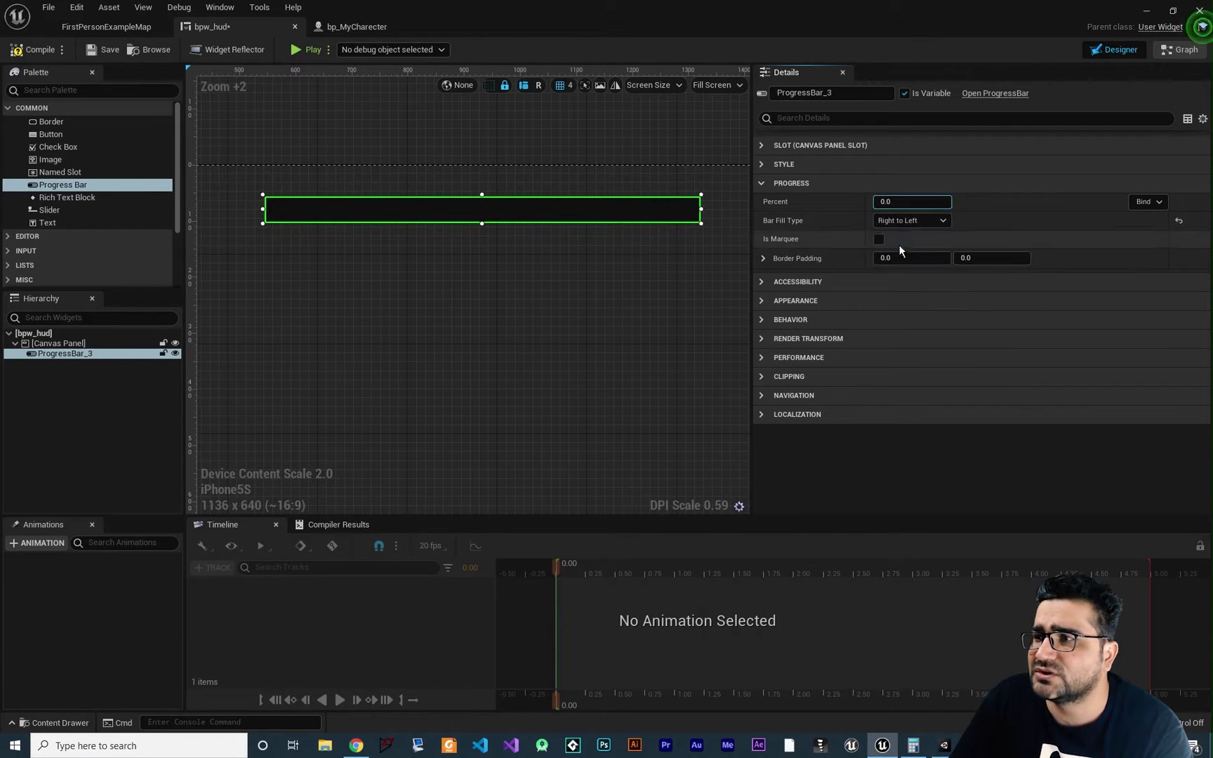
mouse_move(905, 202)
mouse_down()
mouse_move(920, 202)
mouse_move(891, 202)
mouse_move(912, 201)
mouse_up()
click(896, 220)
click(900, 258)
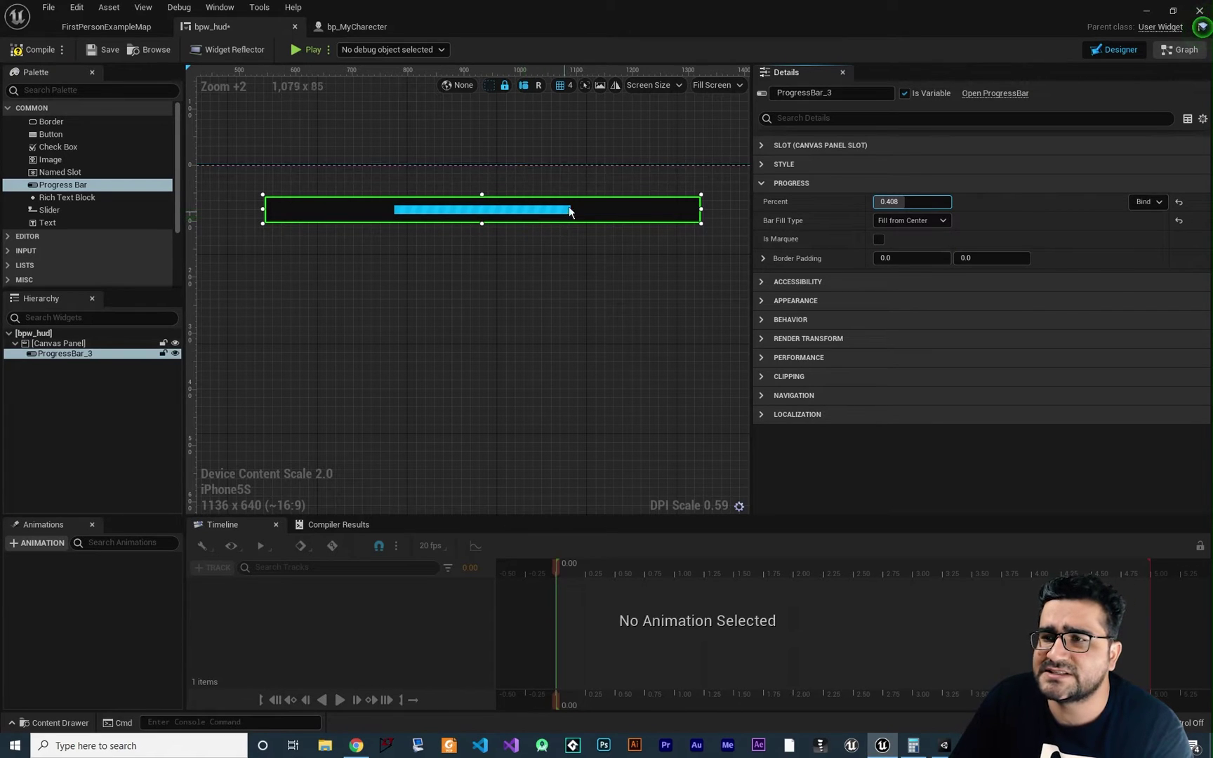
drag(903, 201, 941, 202)
Try the Top to Bottom fill type with Percent at 1.0, reshaping the bar into a tall vertical strip
click(909, 222)
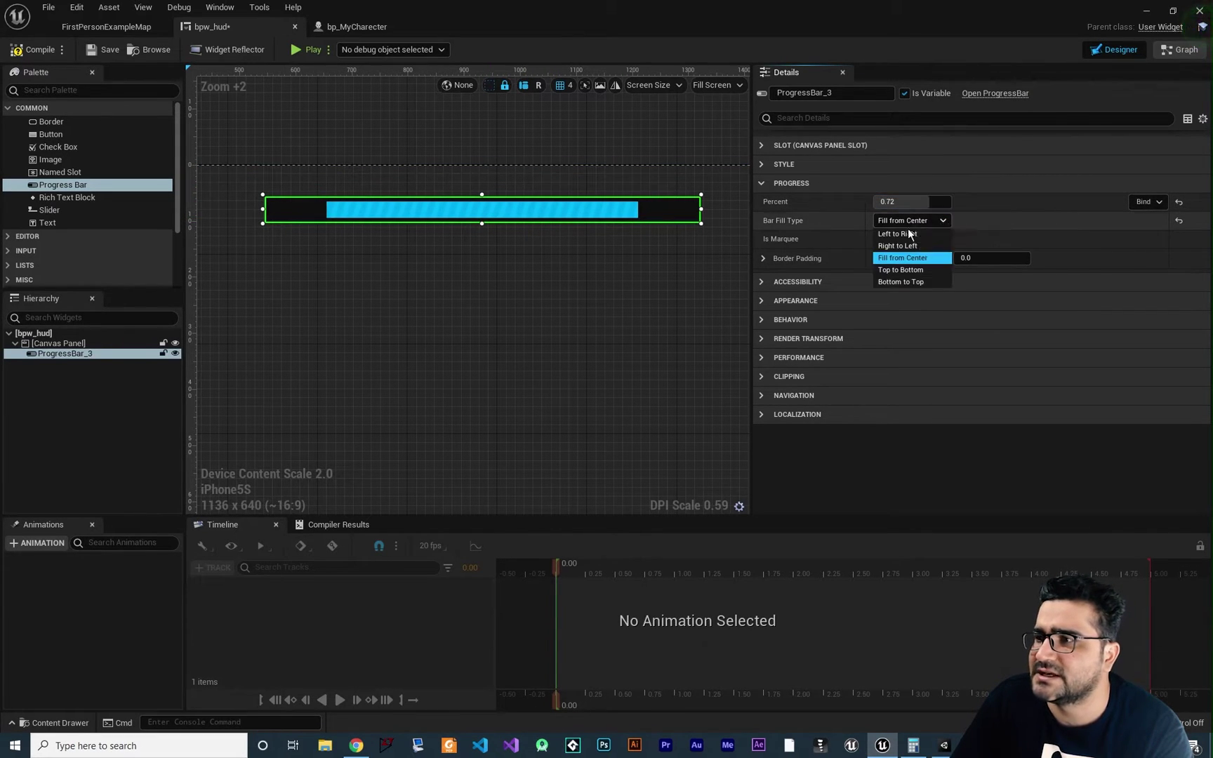
click(901, 270)
drag(883, 202, 955, 202)
drag(703, 207, 278, 502)
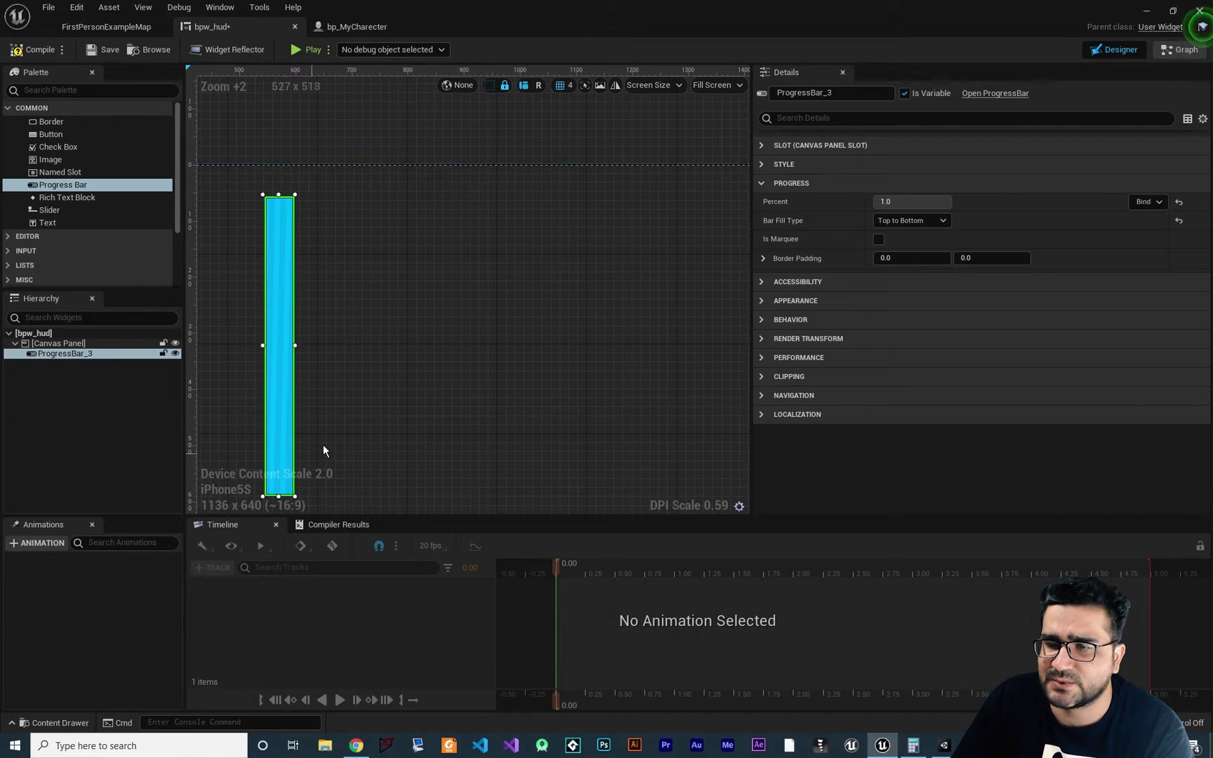
right_drag(469, 421, 531, 316)
drag(910, 205, 940, 205)
Try the Bottom to Top fill type and reset both Percent and Bar Fill Type to their defaults
click(899, 221)
click(893, 284)
right_drag(626, 207, 593, 250)
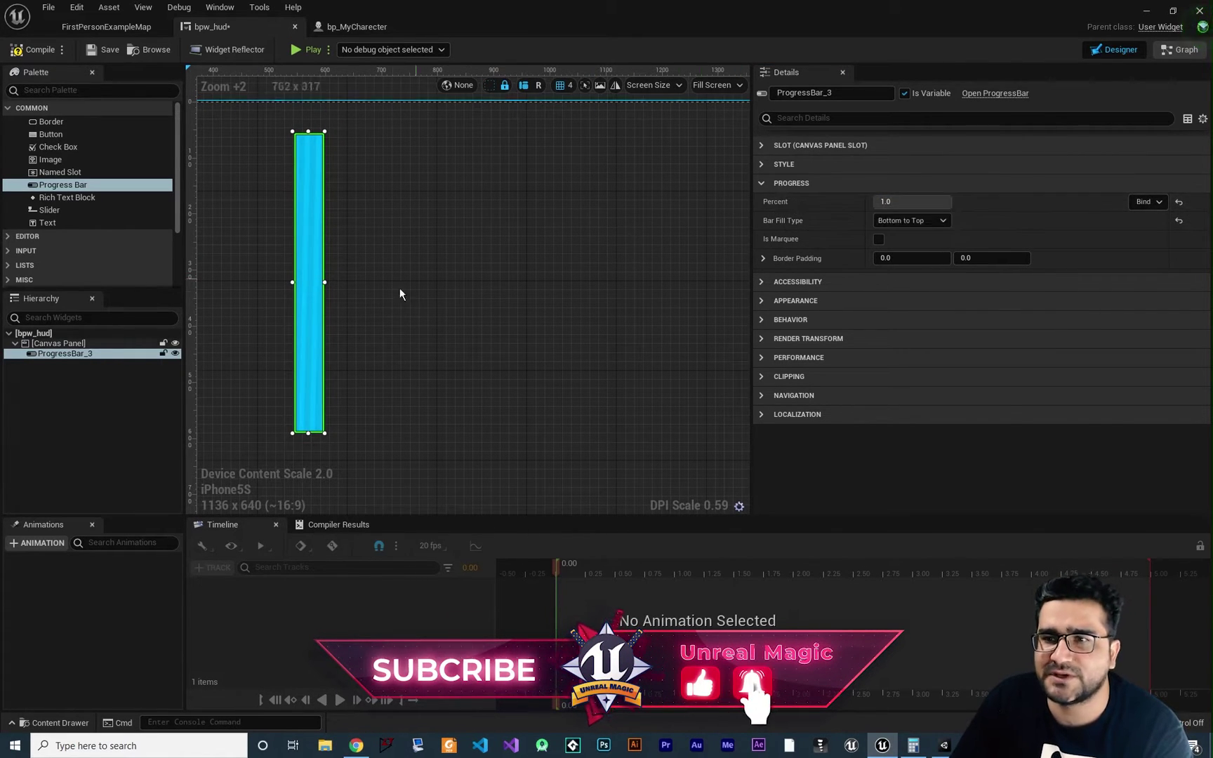
click(1178, 201)
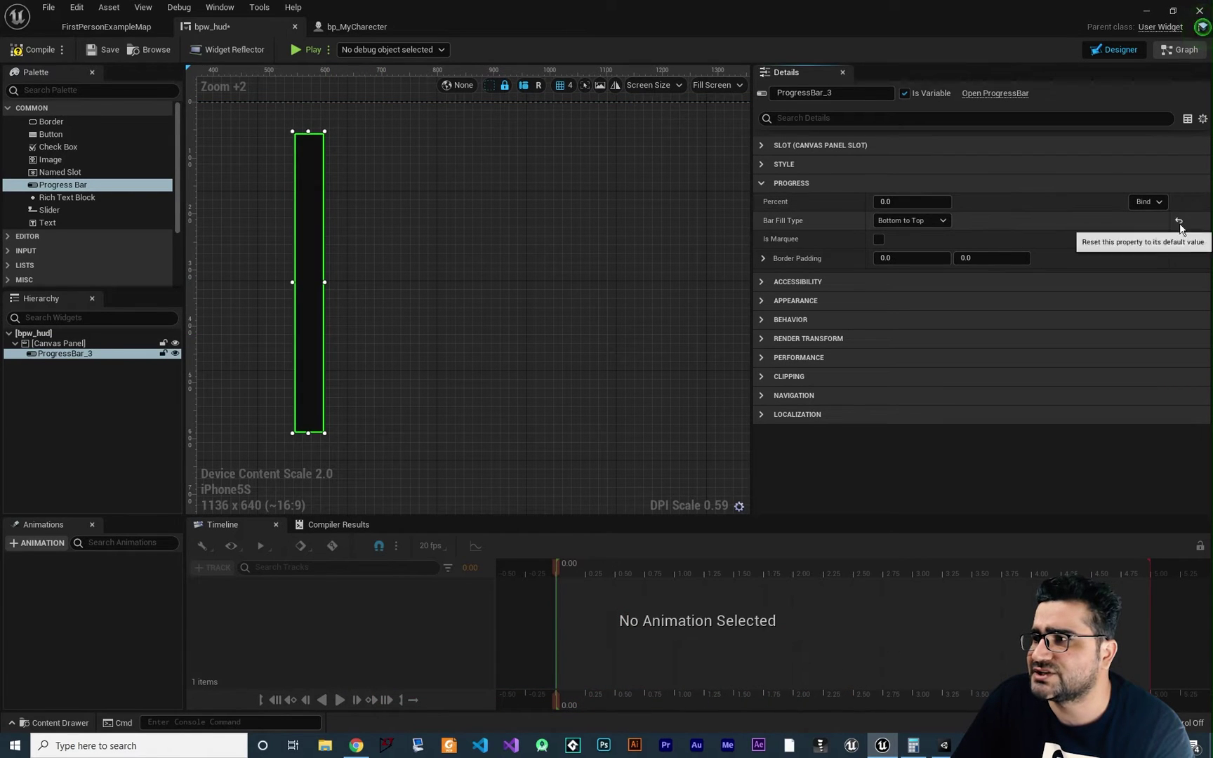
click(1178, 220)
Reshape the progress bar into a wide, thin horizontal strip near the canvas's upper edge
click(584, 236)
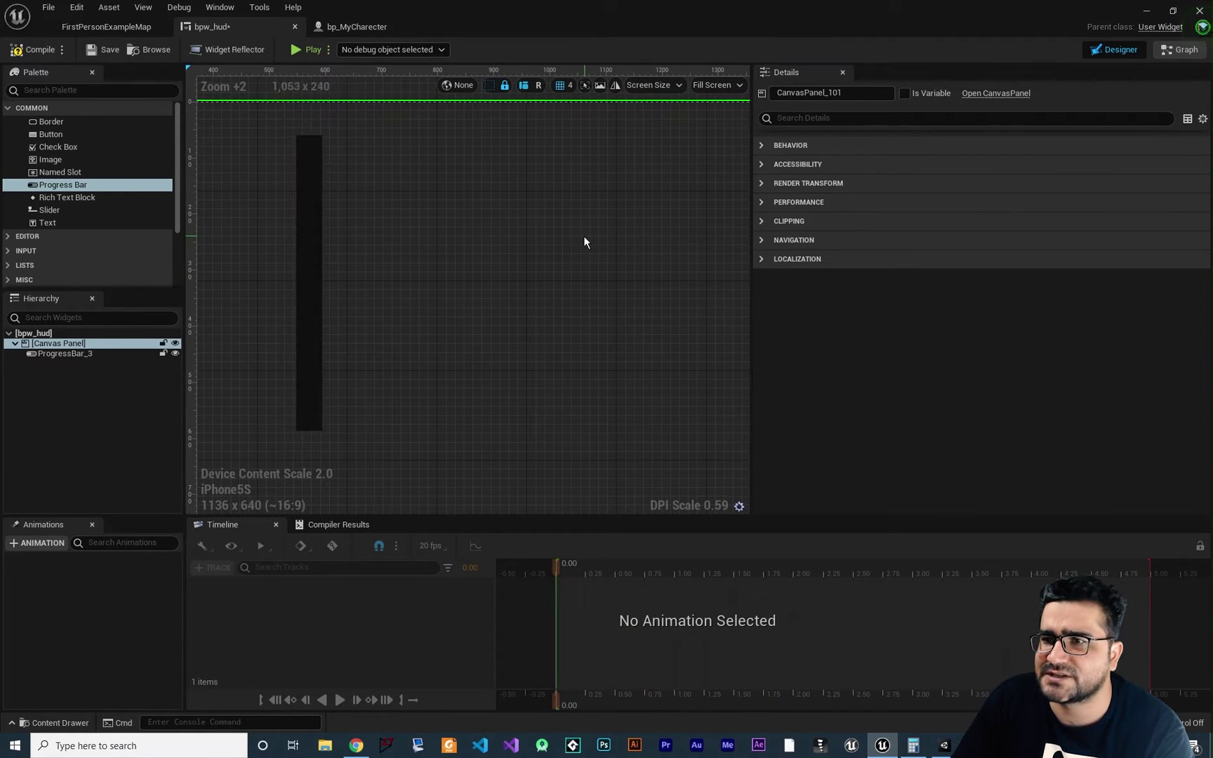
click(314, 302)
drag(324, 282, 700, 283)
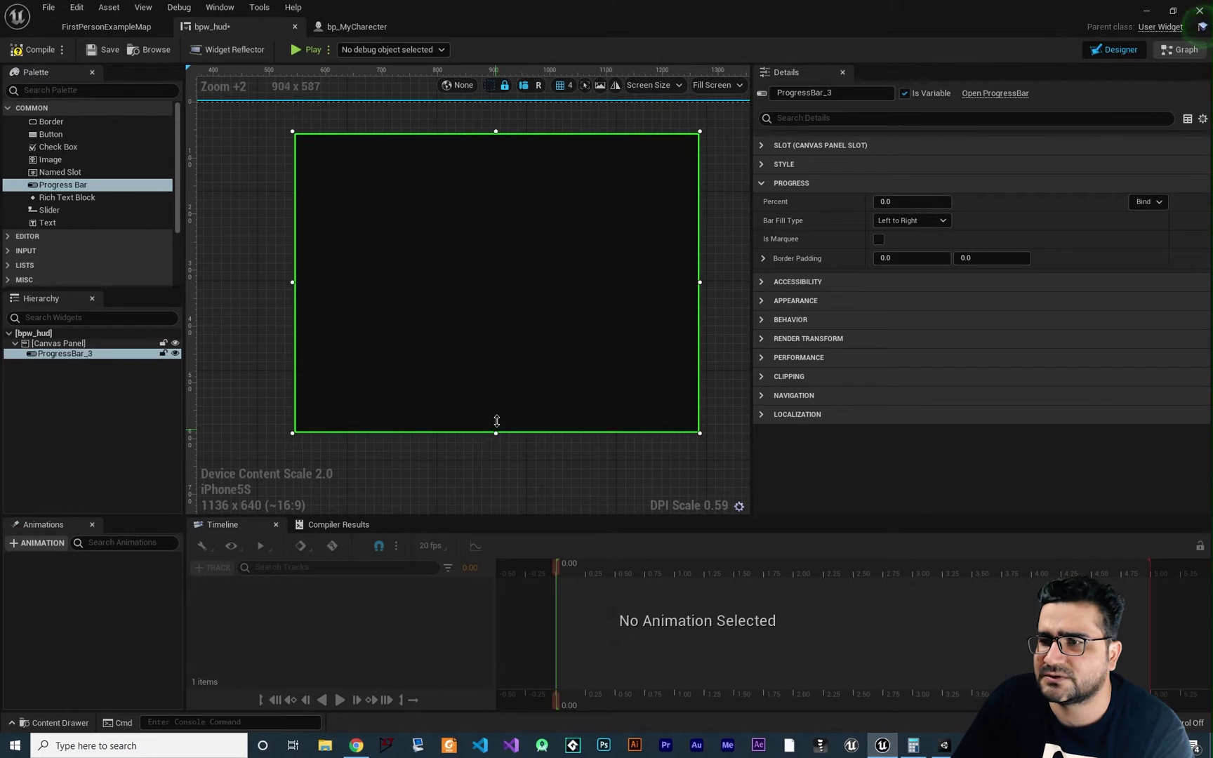
drag(497, 433, 496, 161)
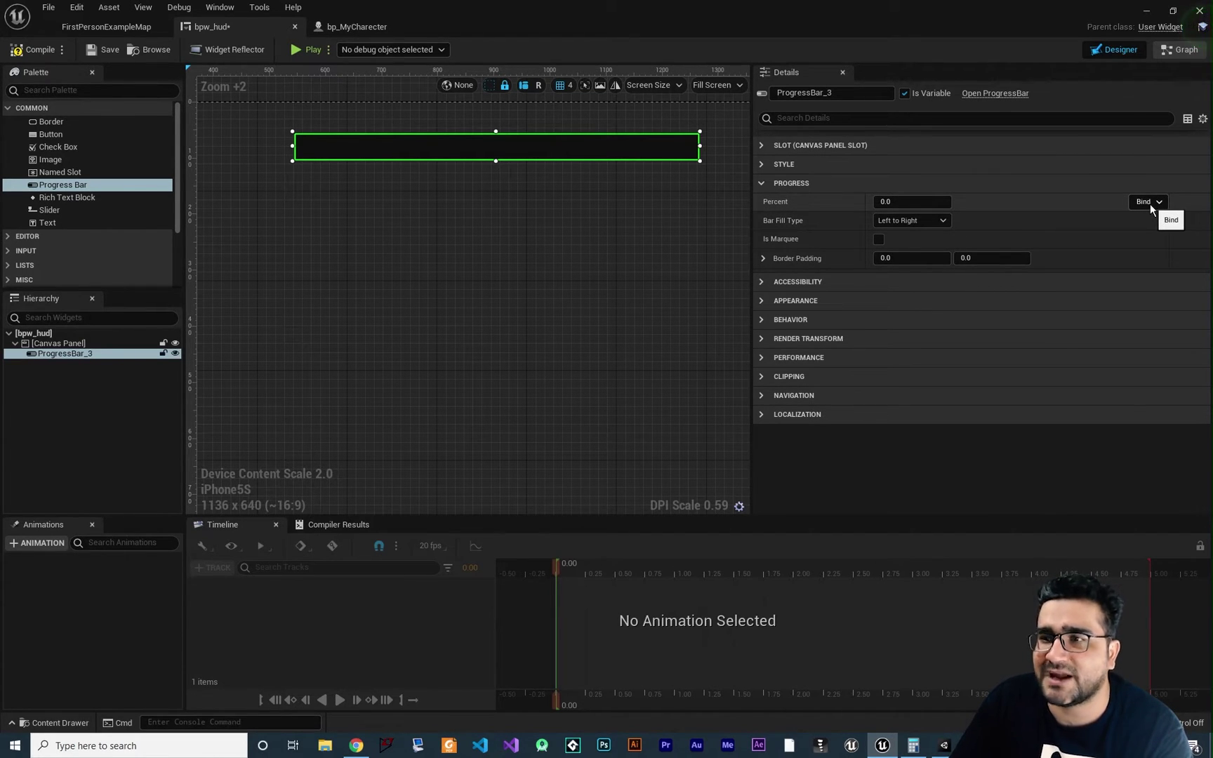
Create a Float variable named percent in the widget's graph and compile the blueprint
click(1179, 50)
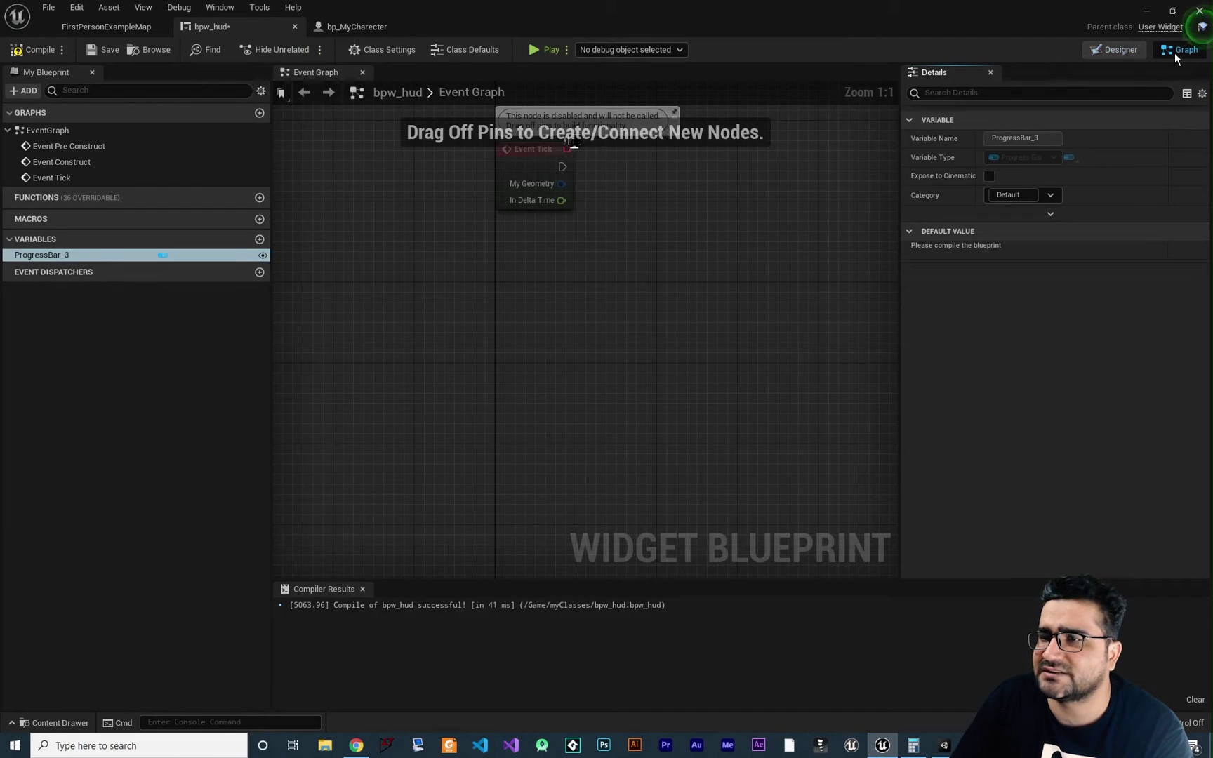
click(259, 239)
click(195, 257)
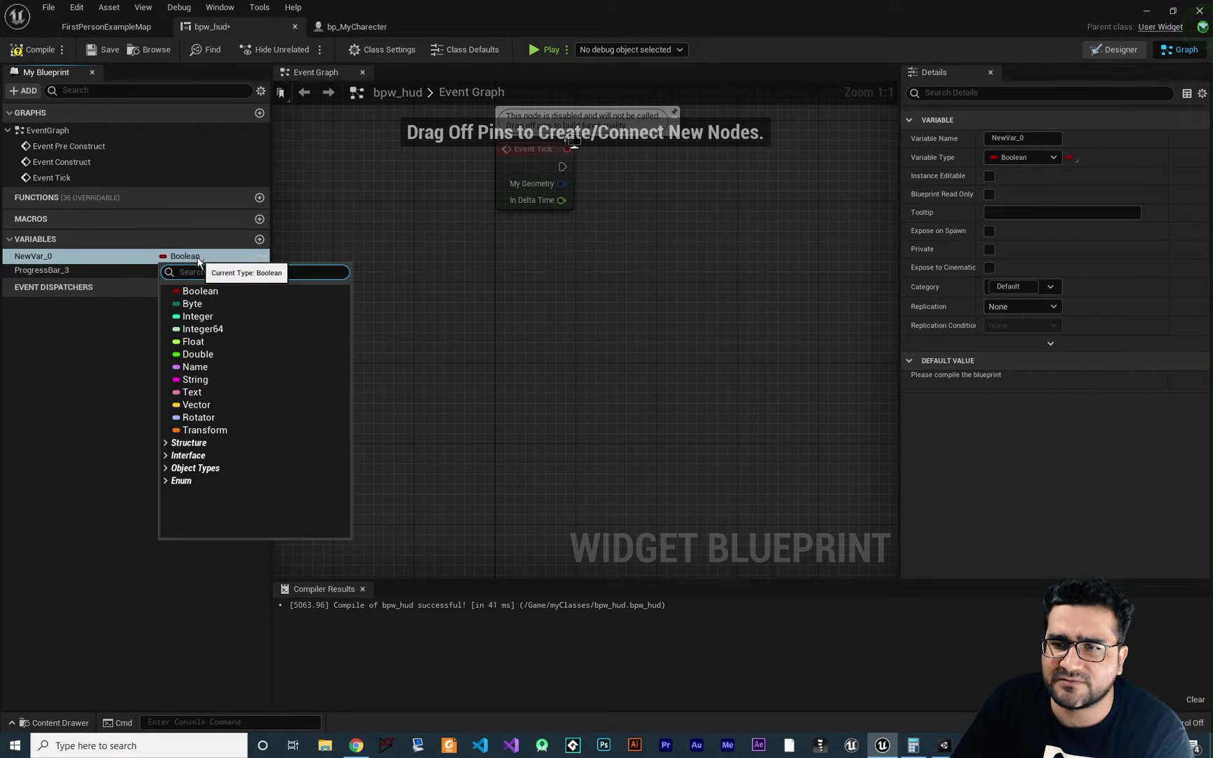
click(195, 342)
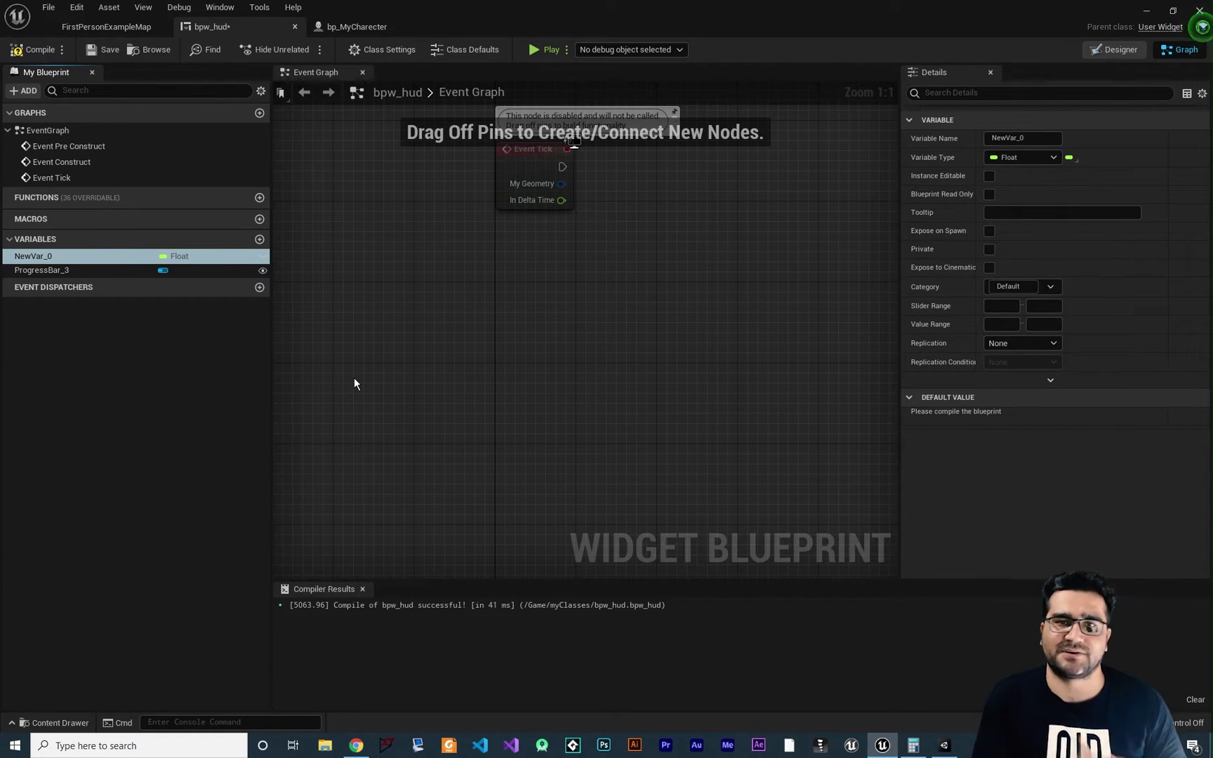
double_click(23, 258)
text(p)
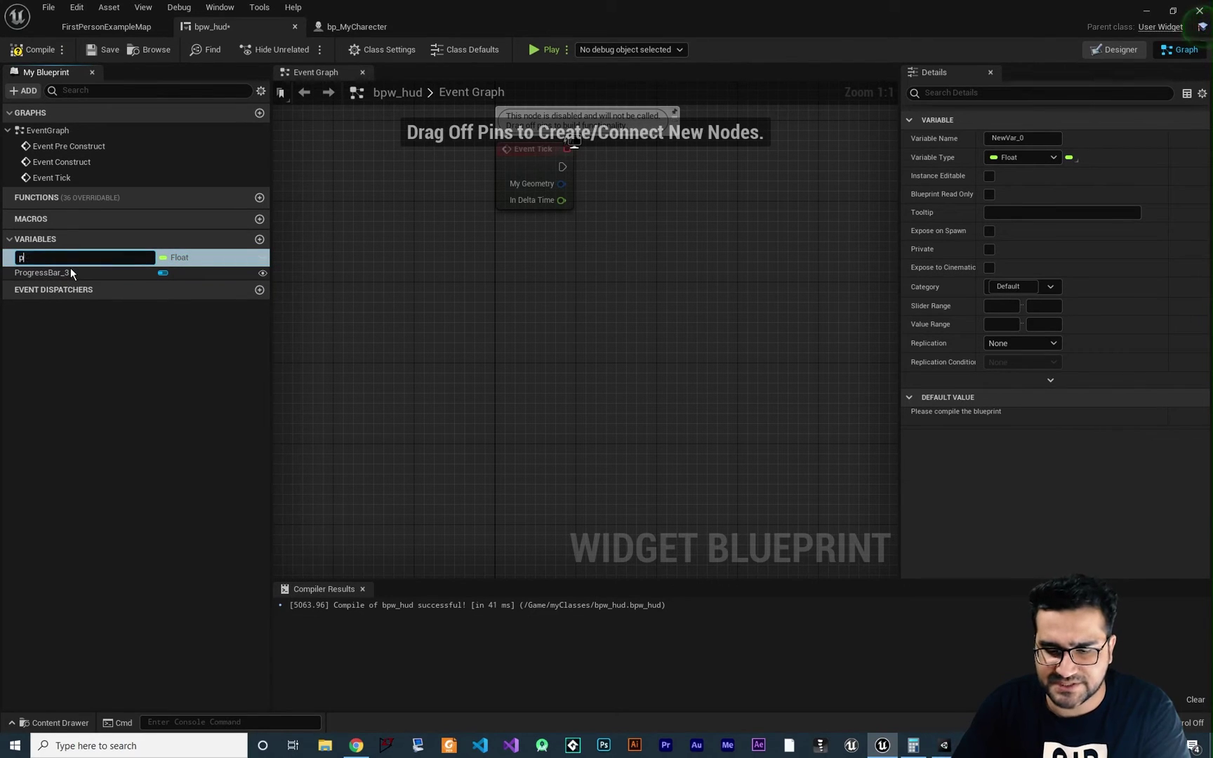
text(ercent)
key(Return)
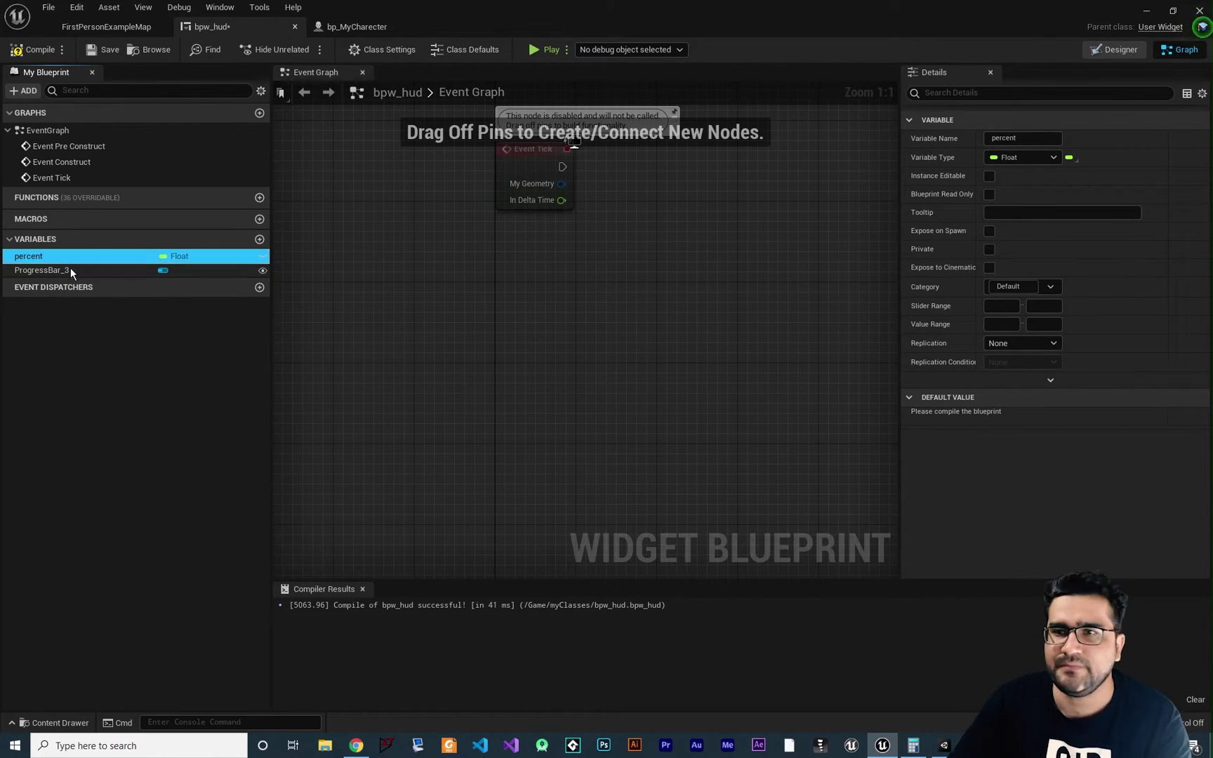
click(38, 52)
Bind the progress bar's Percent property to the percent variable in the widget's designer
click(1114, 49)
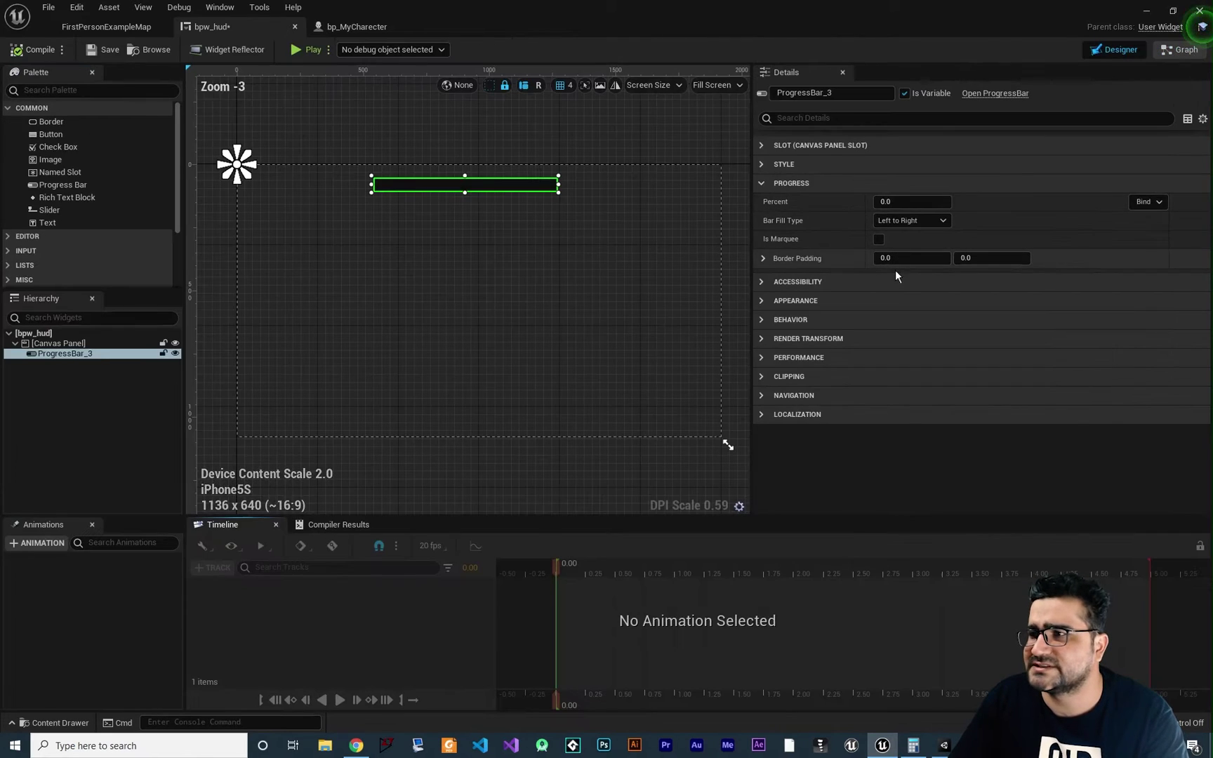
click(1156, 203)
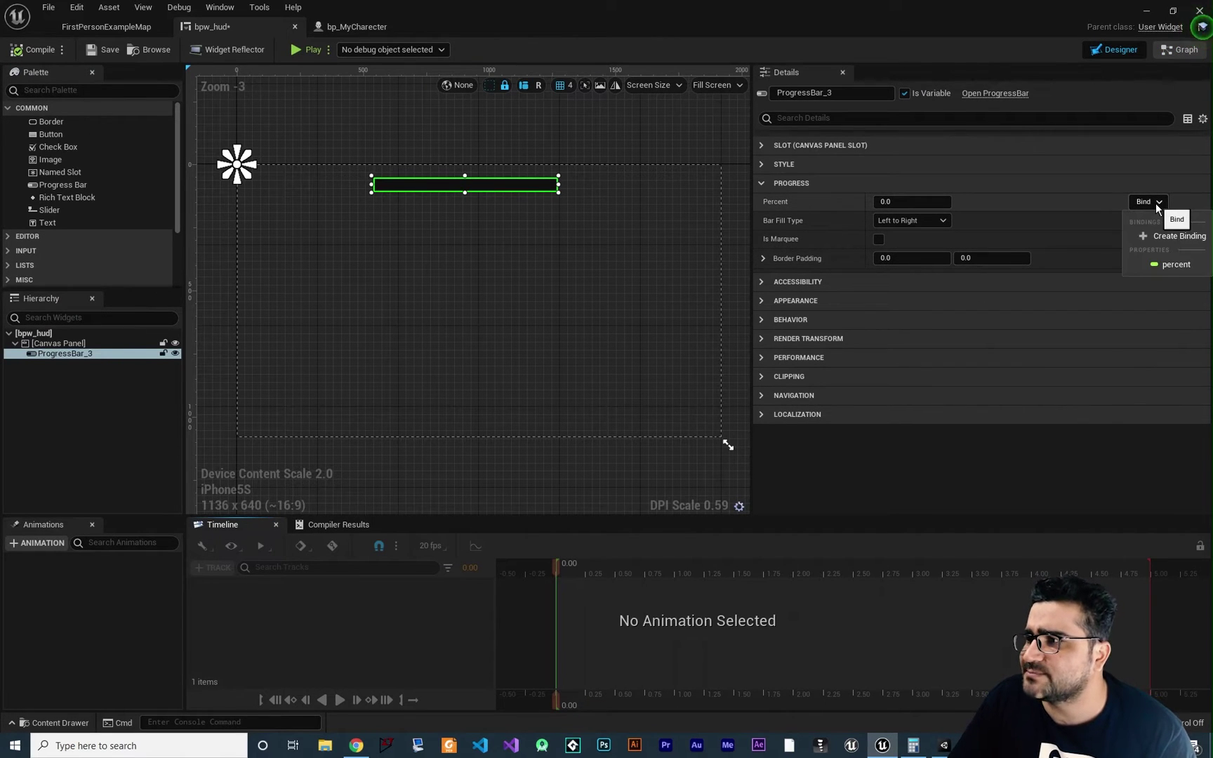
click(1170, 264)
Select the percent variable in the widget's graph and compile the blueprint again
click(1182, 50)
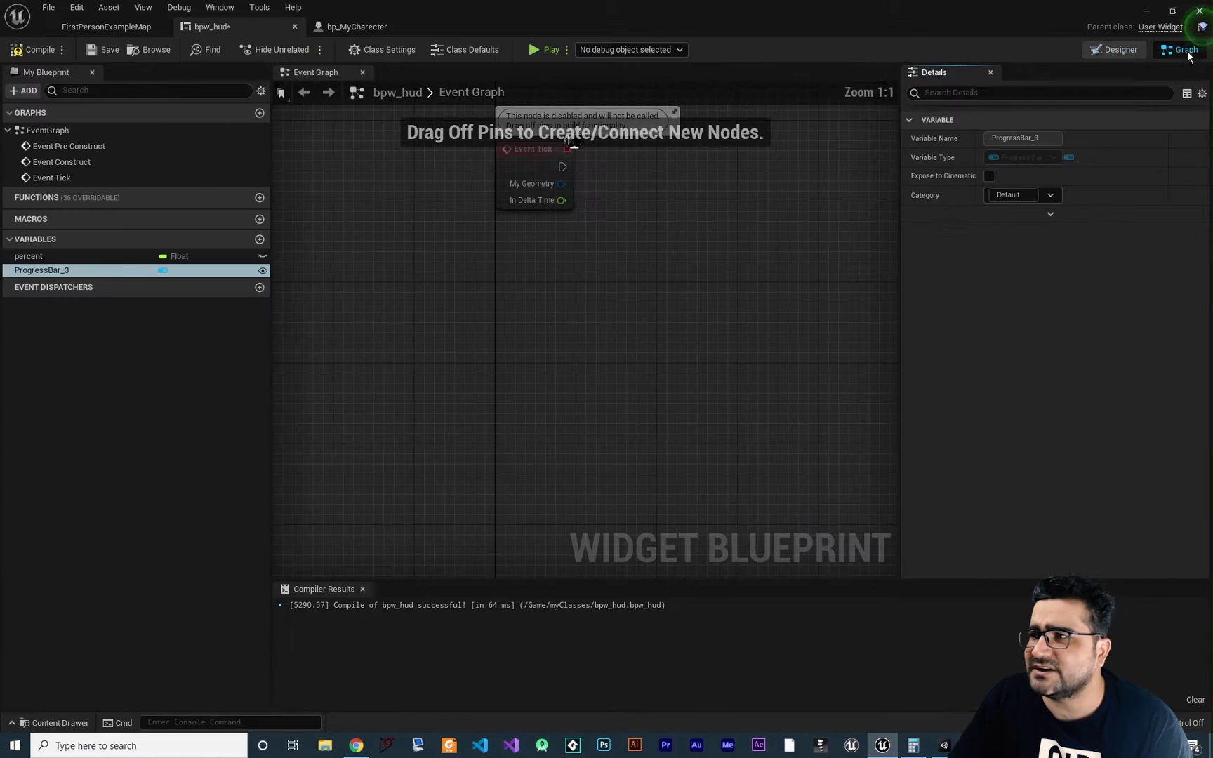
click(32, 256)
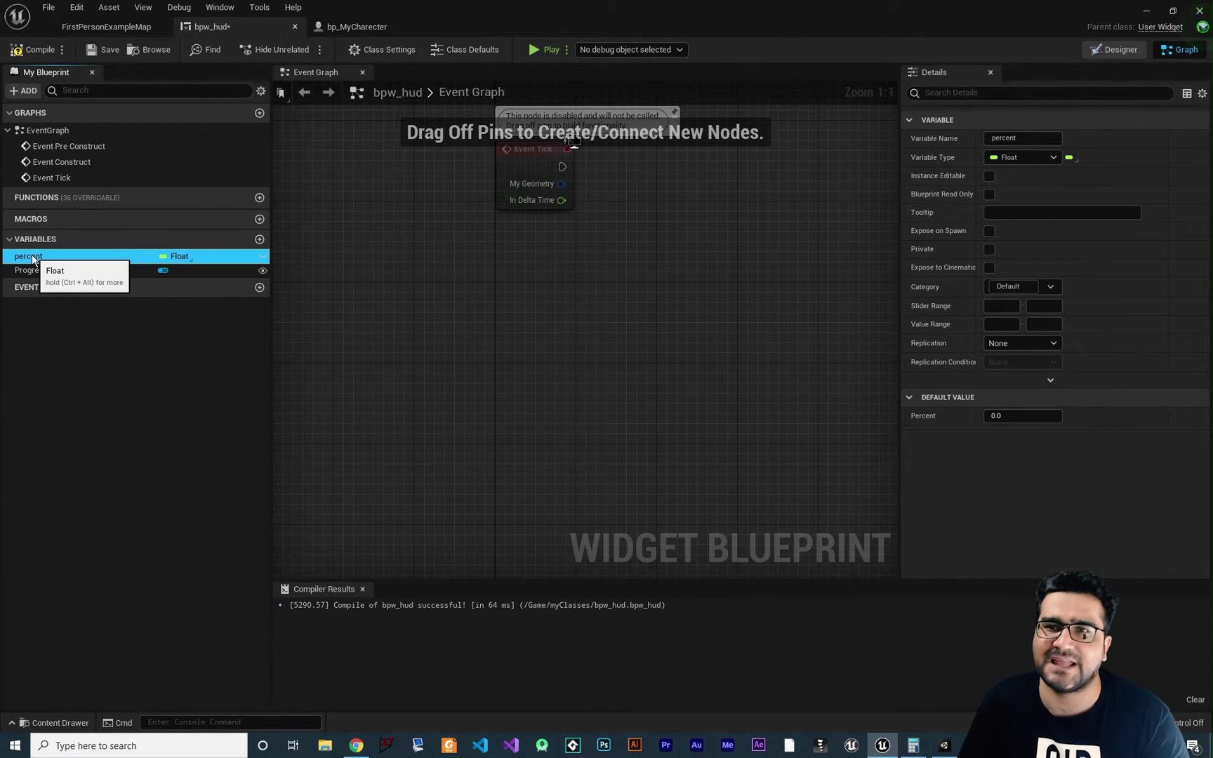
click(38, 55)
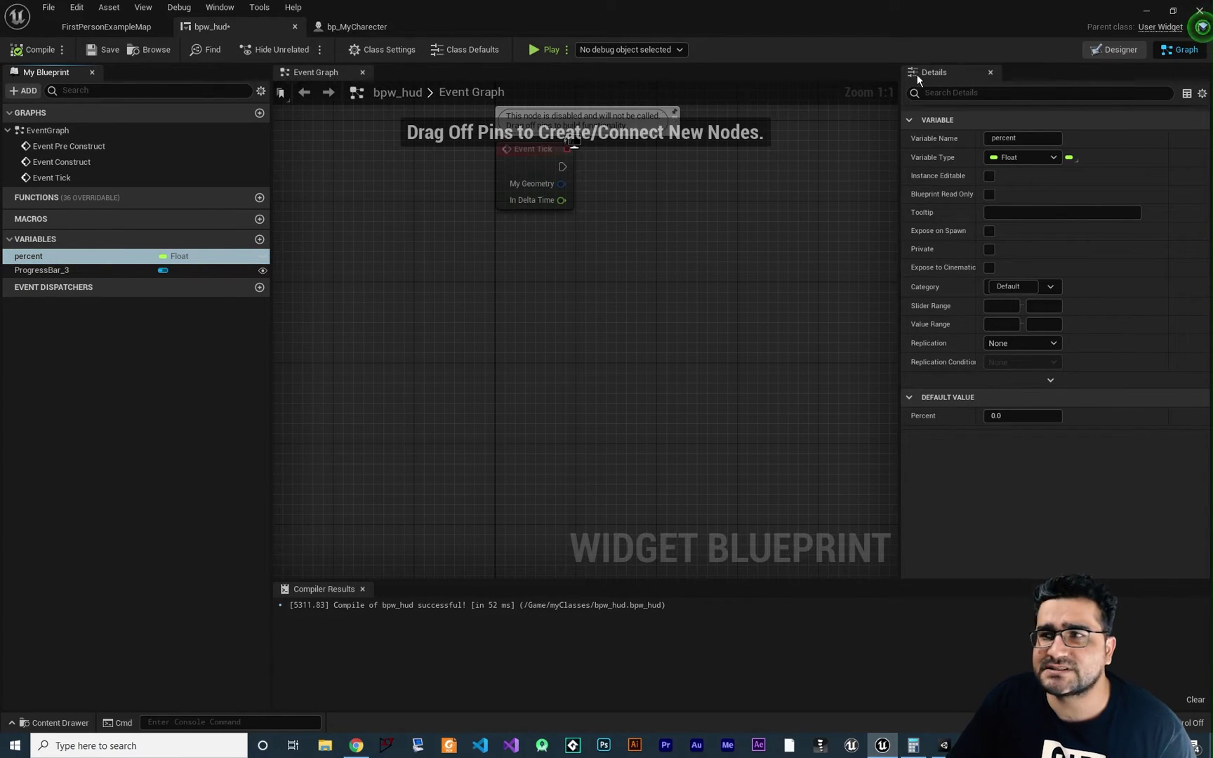
Add a button to the widget's canvas in the designer, just below the progress bar
click(1115, 49)
click(590, 287)
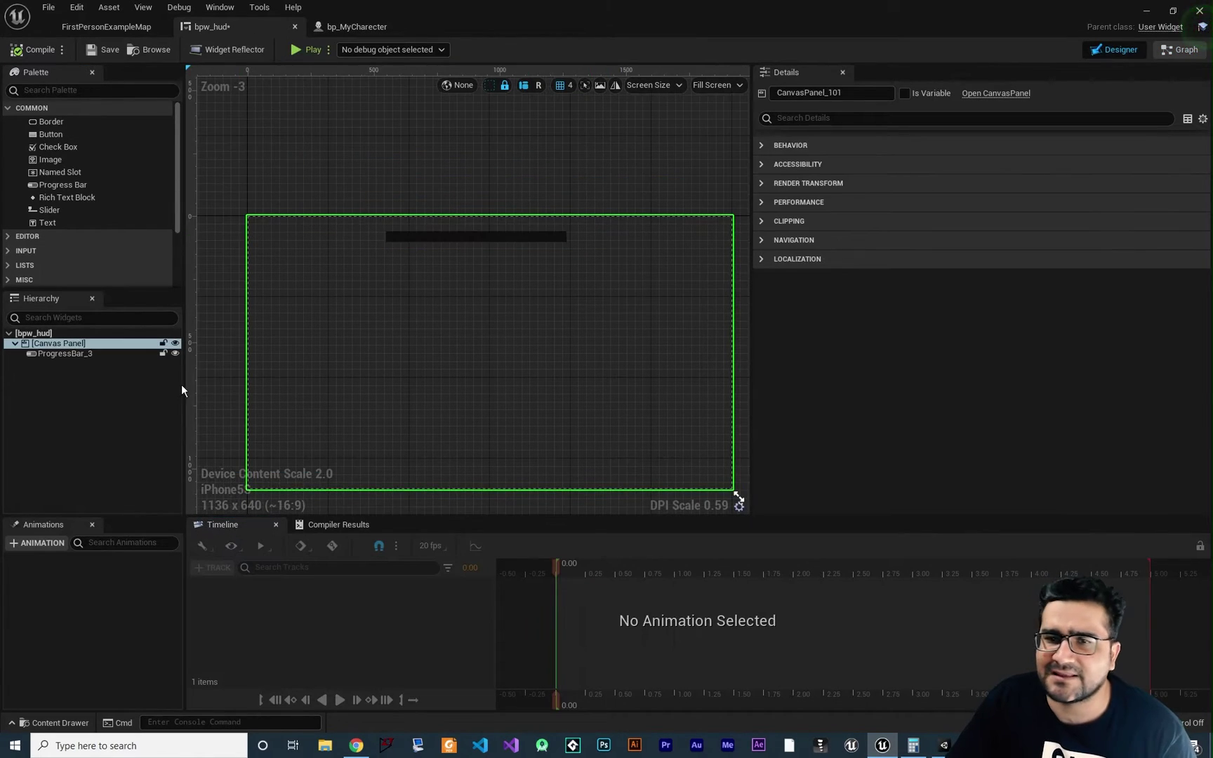
drag(47, 136, 362, 276)
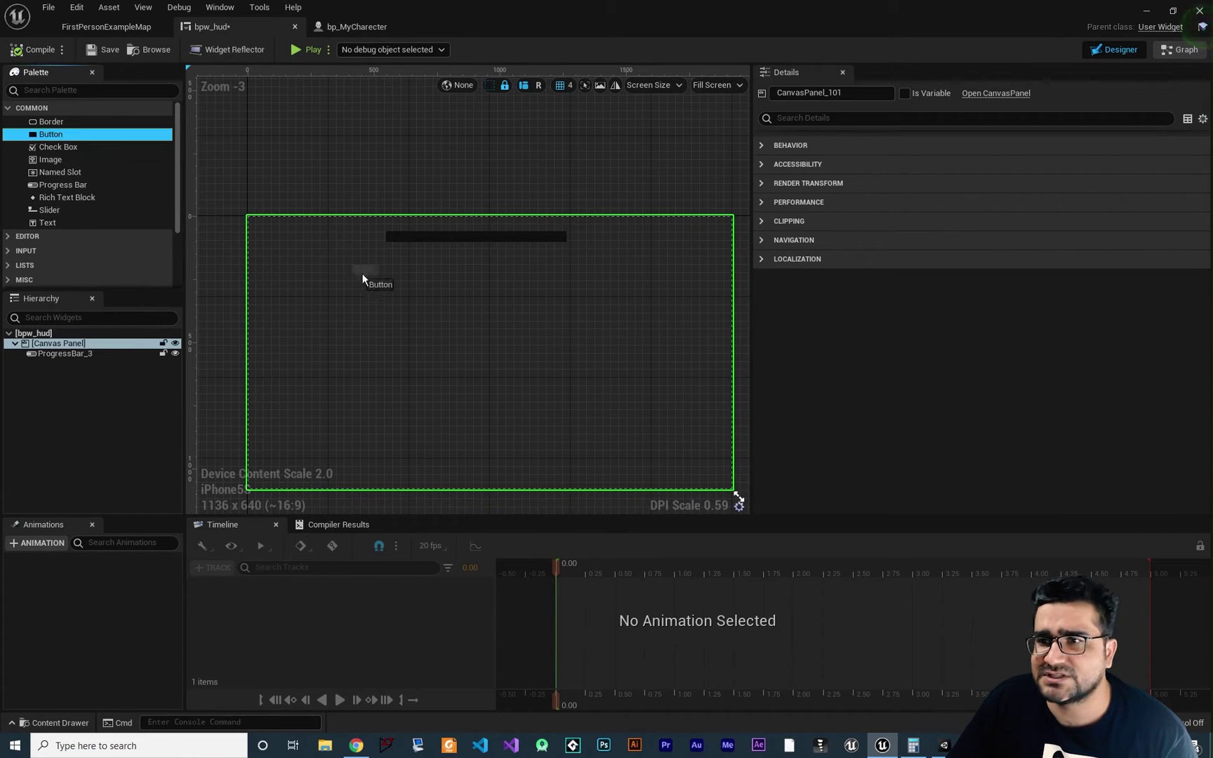
drag(471, 275, 474, 274)
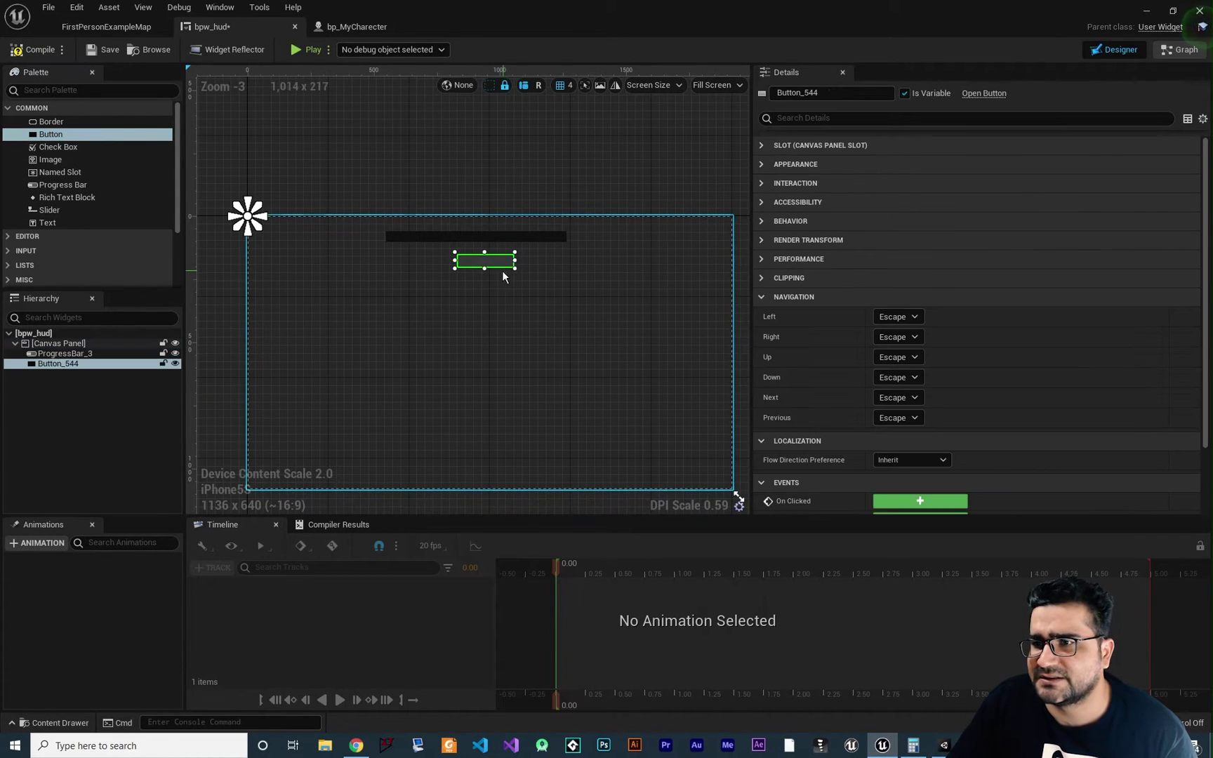
Place a text block inside the new button and set its text to "decrease"
drag(63, 223, 487, 266)
scroll(493, 275, up, 5)
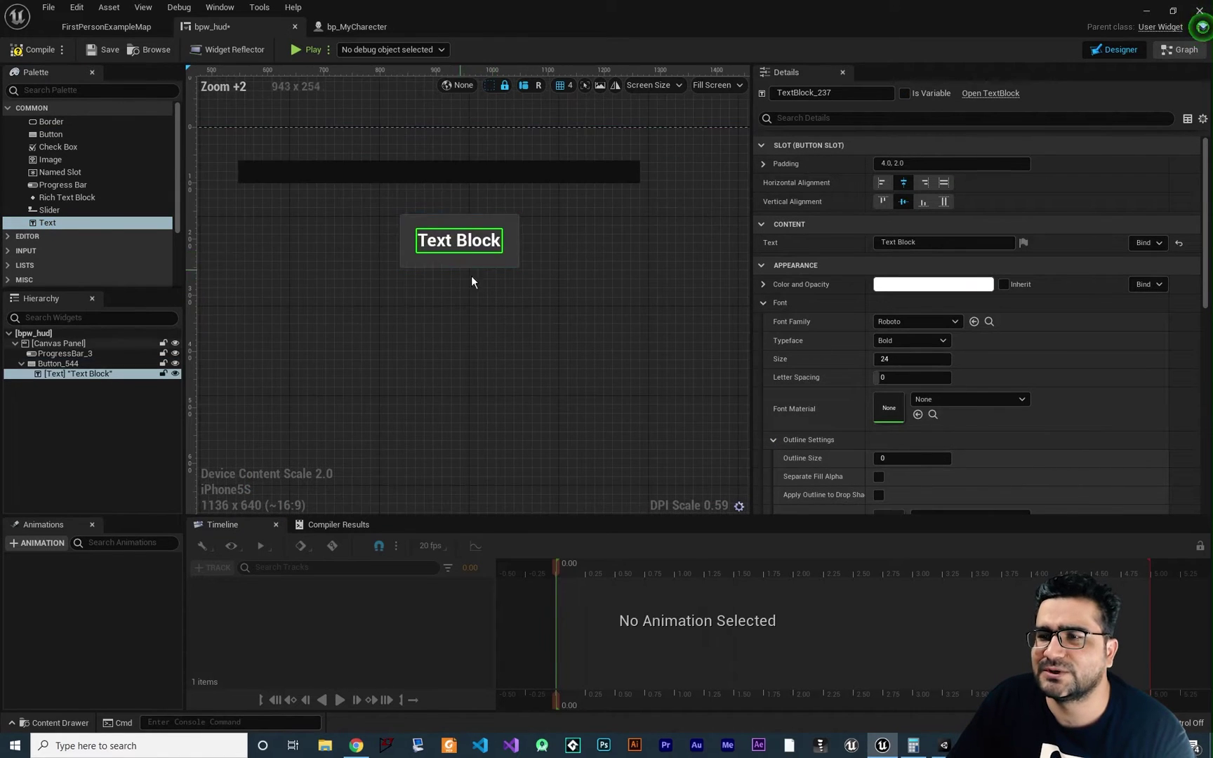
click(905, 242)
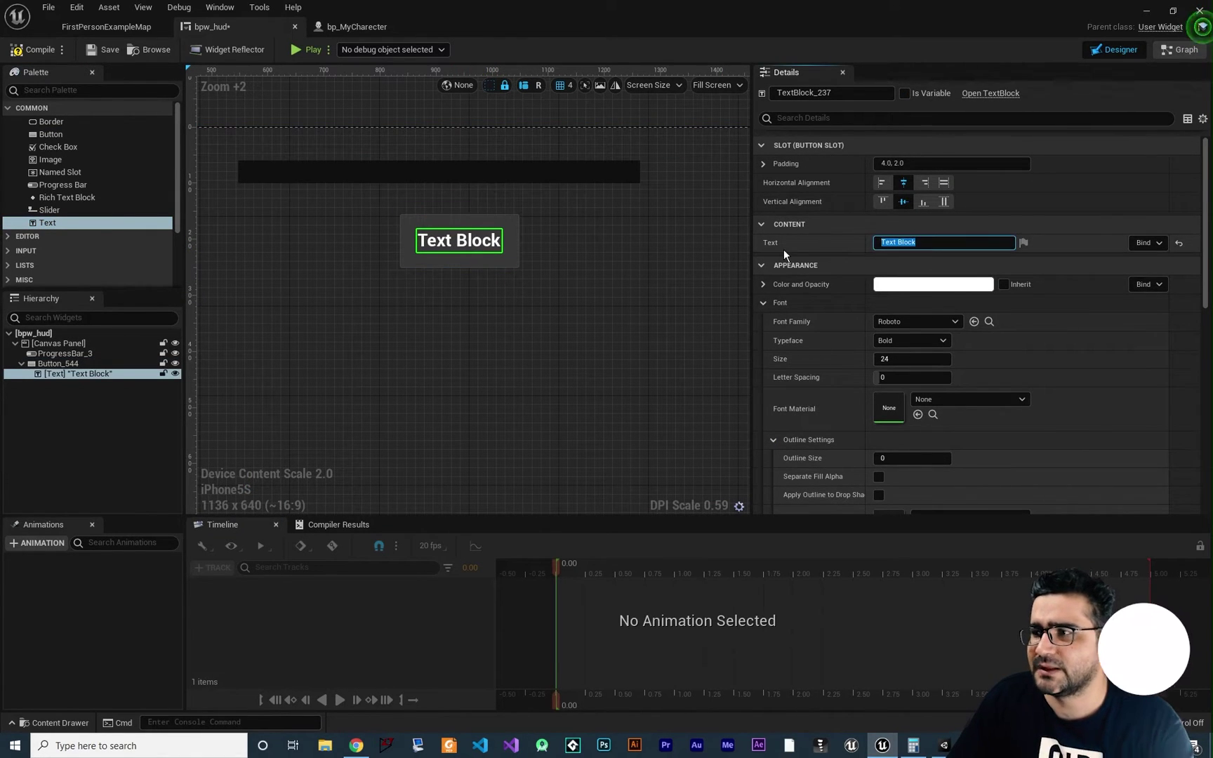
text(decrease)
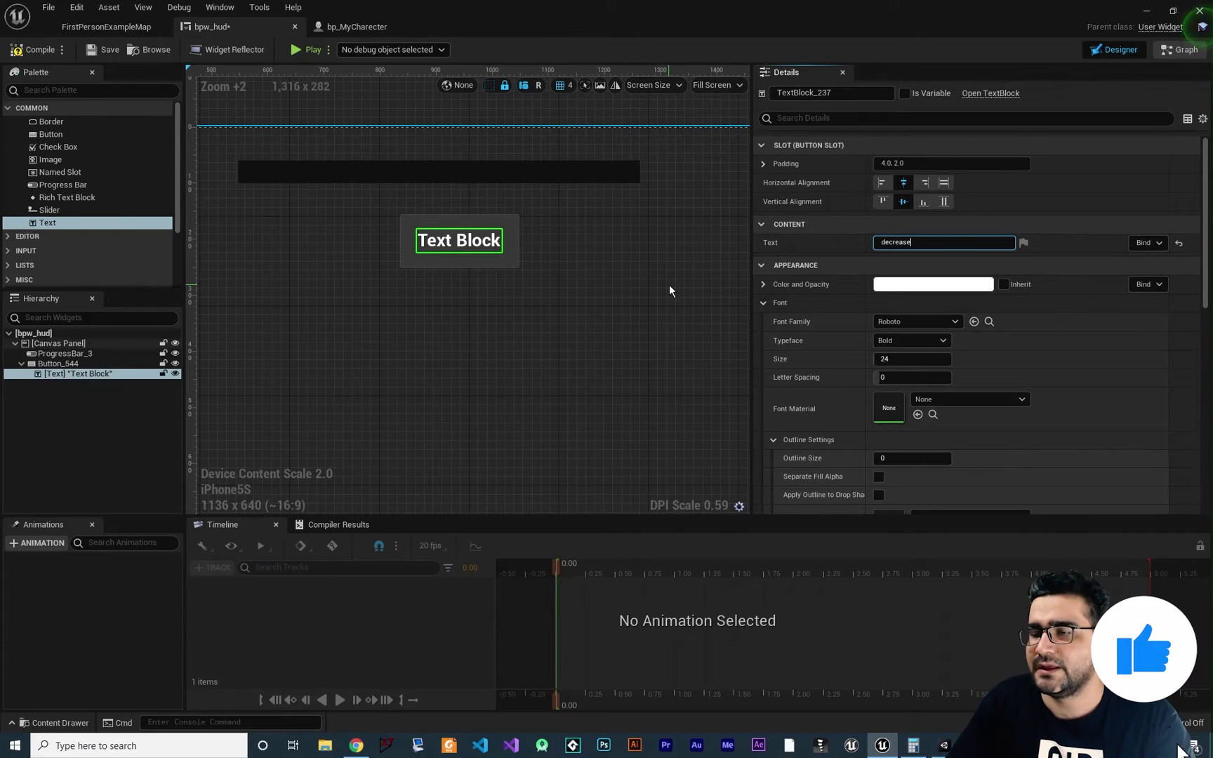
scroll(1005, 414, down, 10)
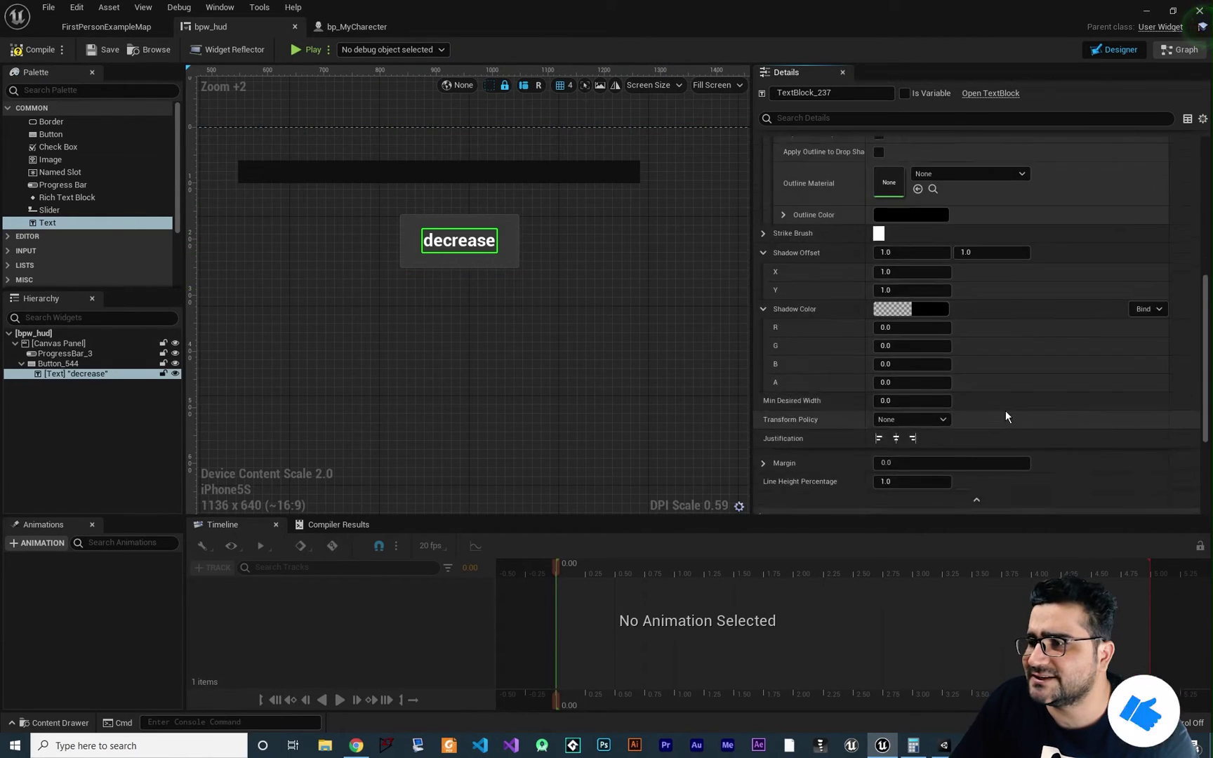
Add an On Clicked event for the decrease button and save the widget blueprint
click(514, 242)
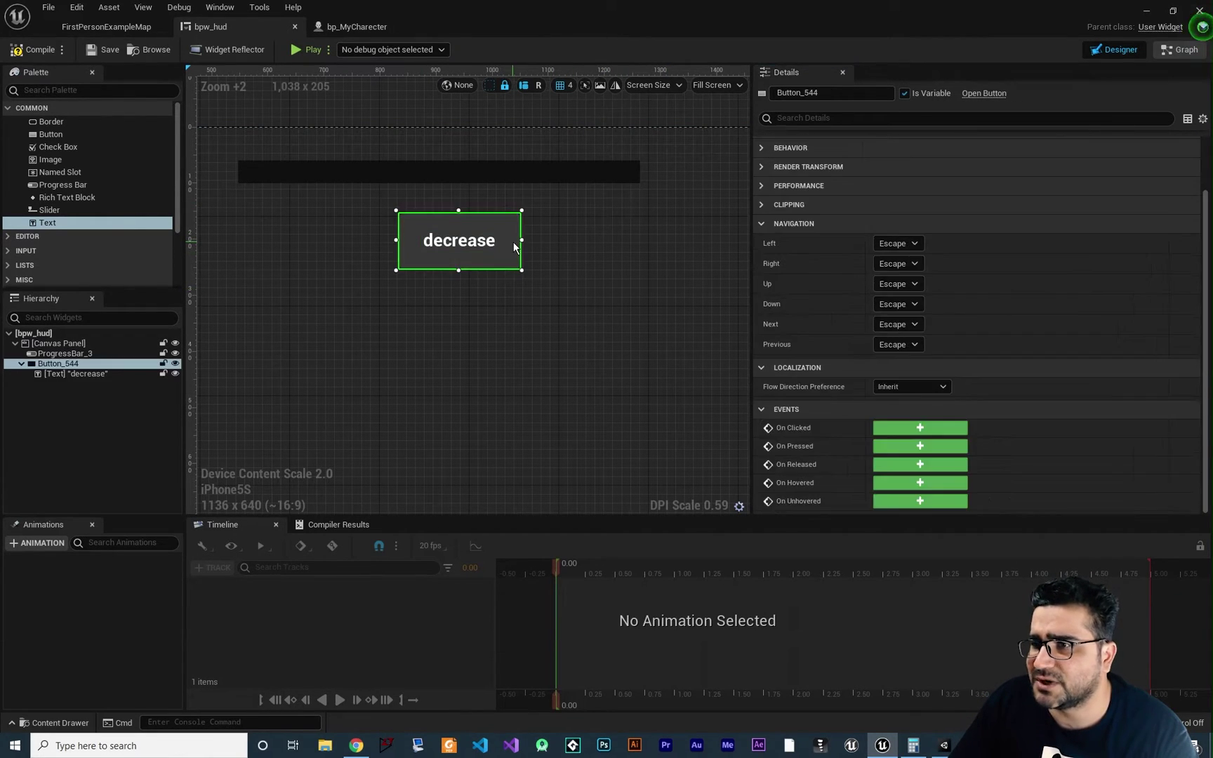
click(919, 428)
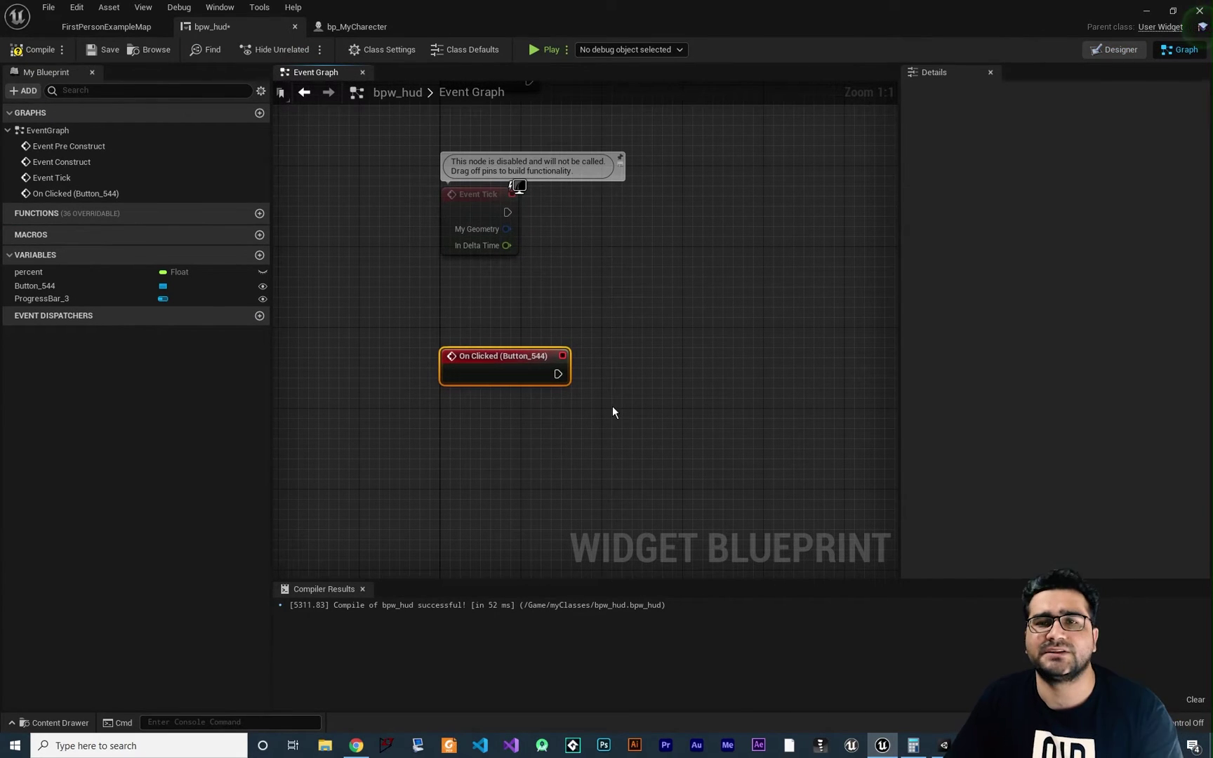
key(ctrl+s)
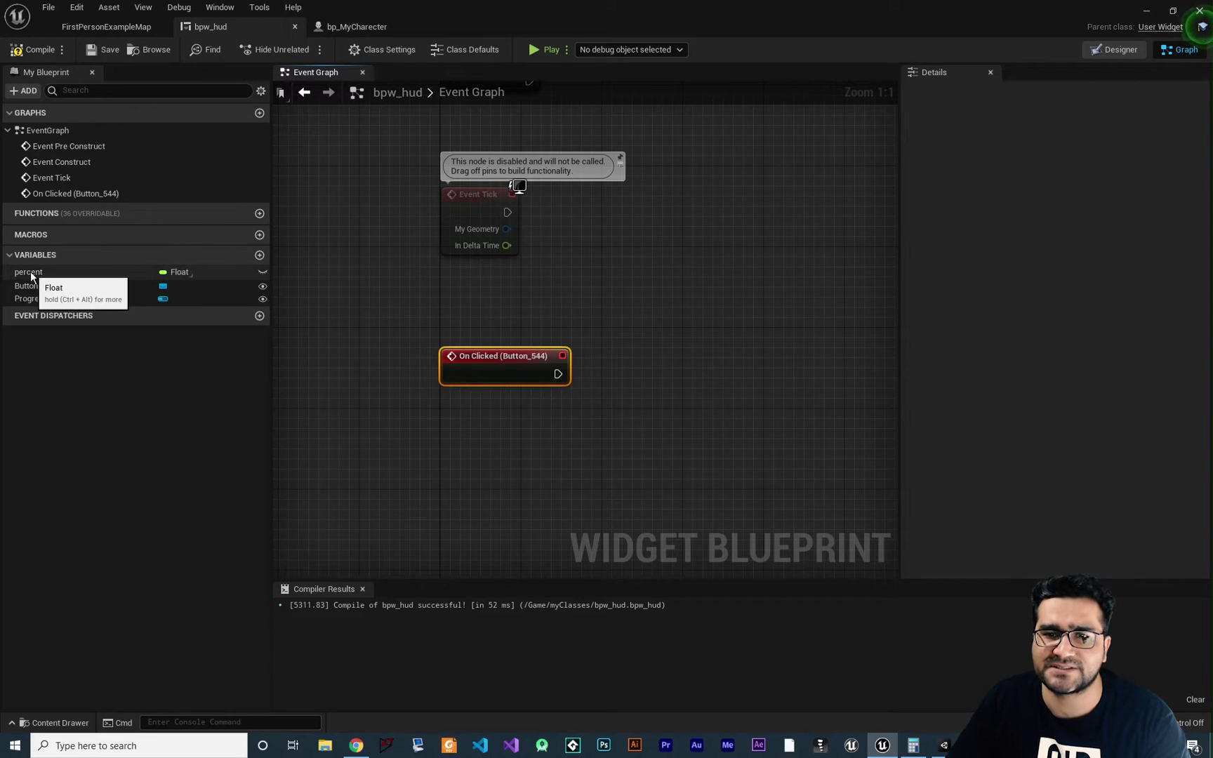
Set the percent variable's default value to 1.0, compile the blueprint, and briefly preview the HUD in play mode
click(80, 272)
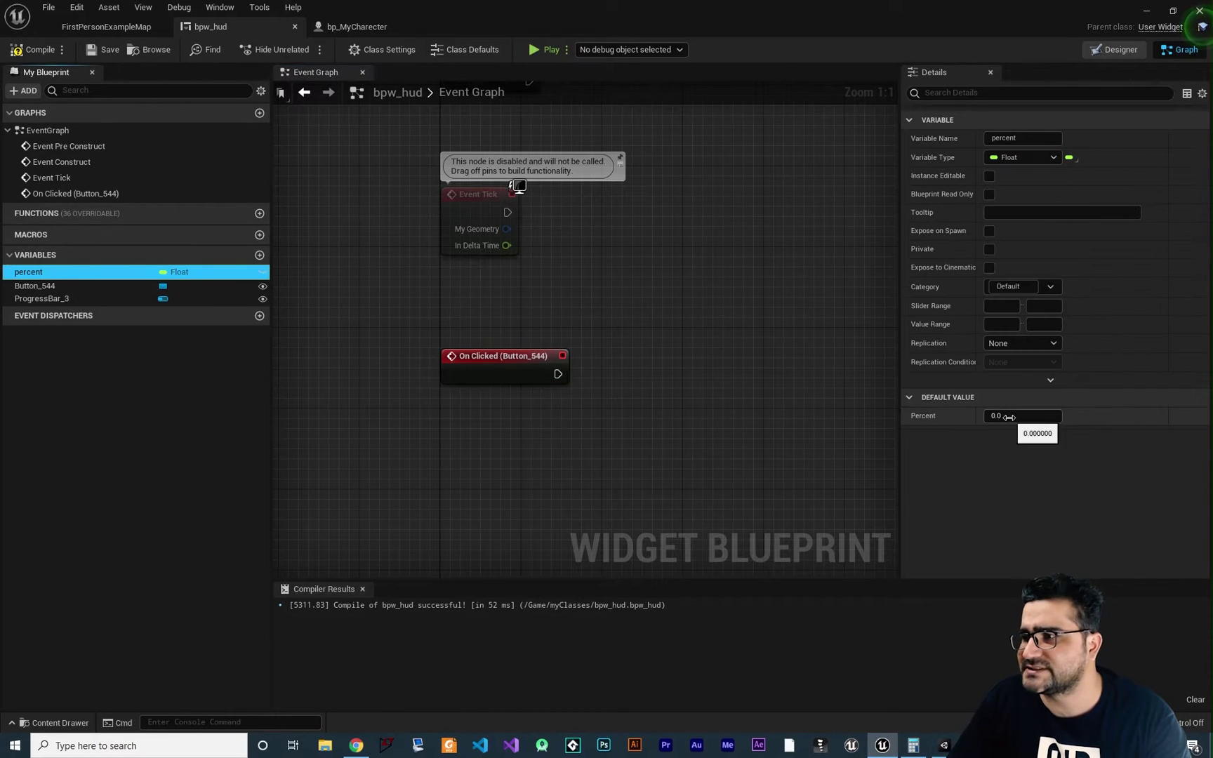
click(1014, 416)
text(1)
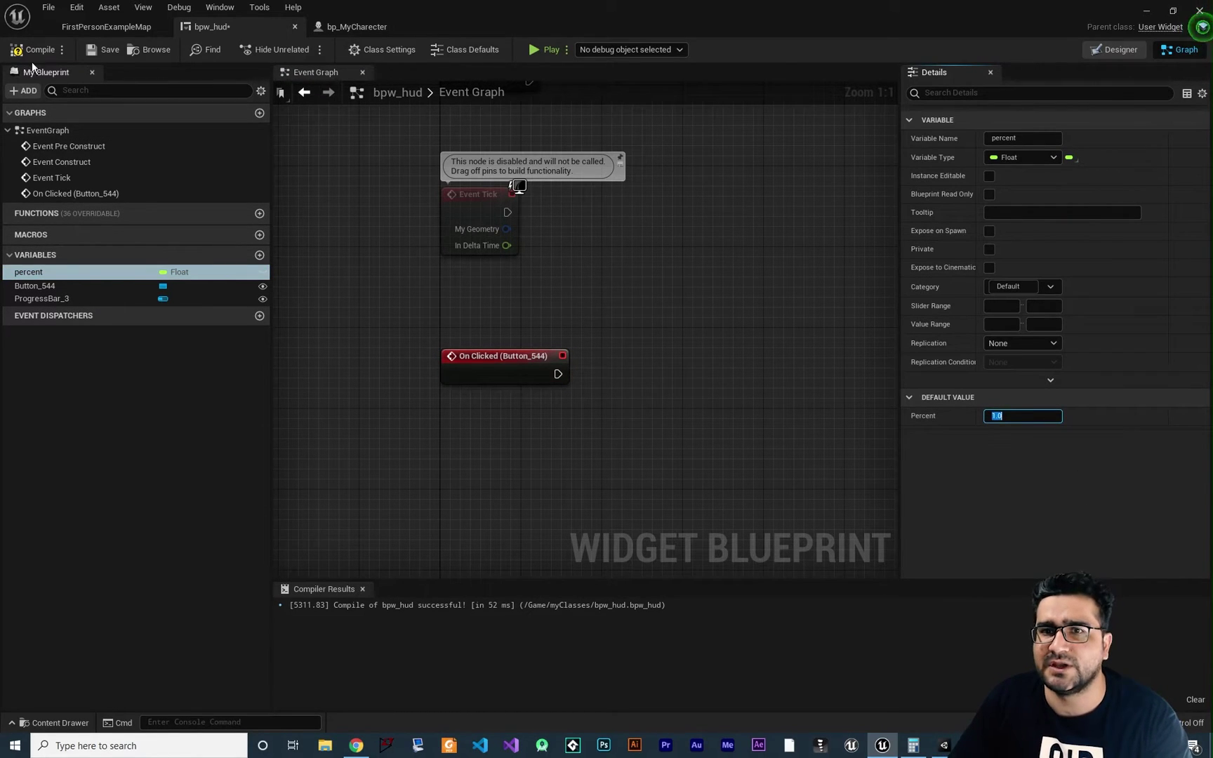
click(33, 49)
click(543, 50)
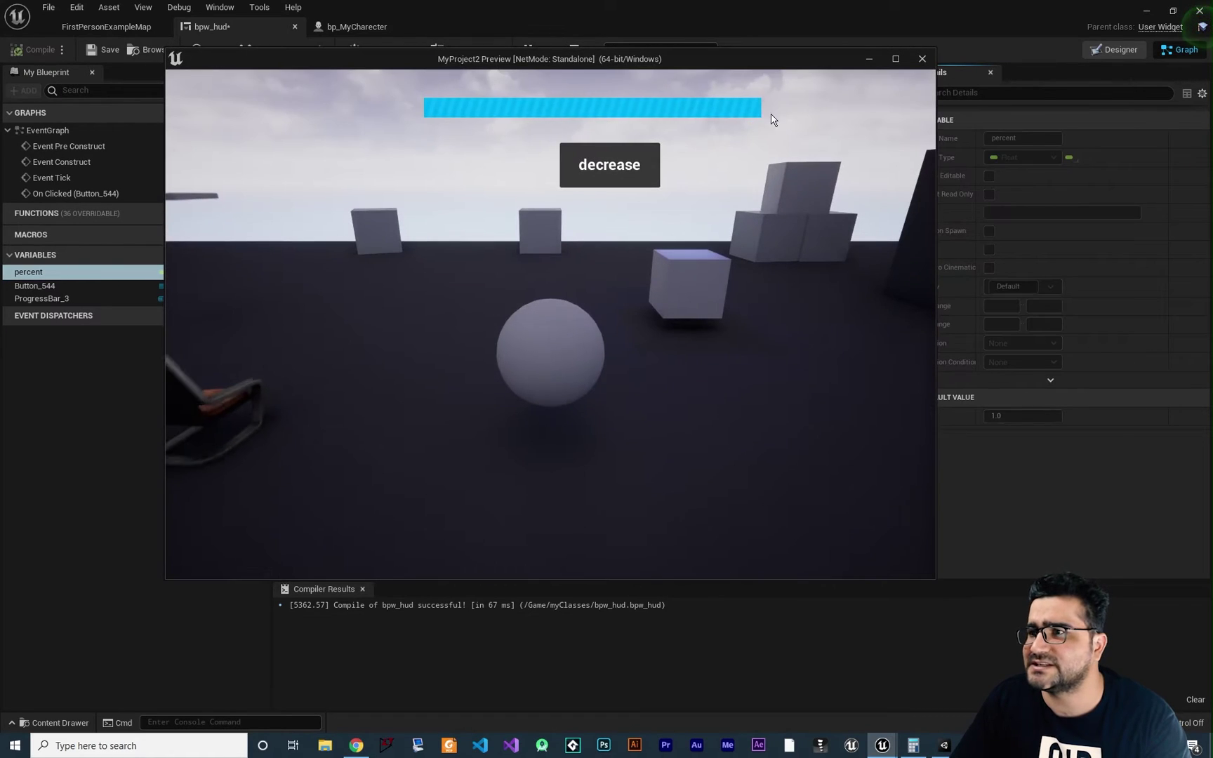
click(922, 59)
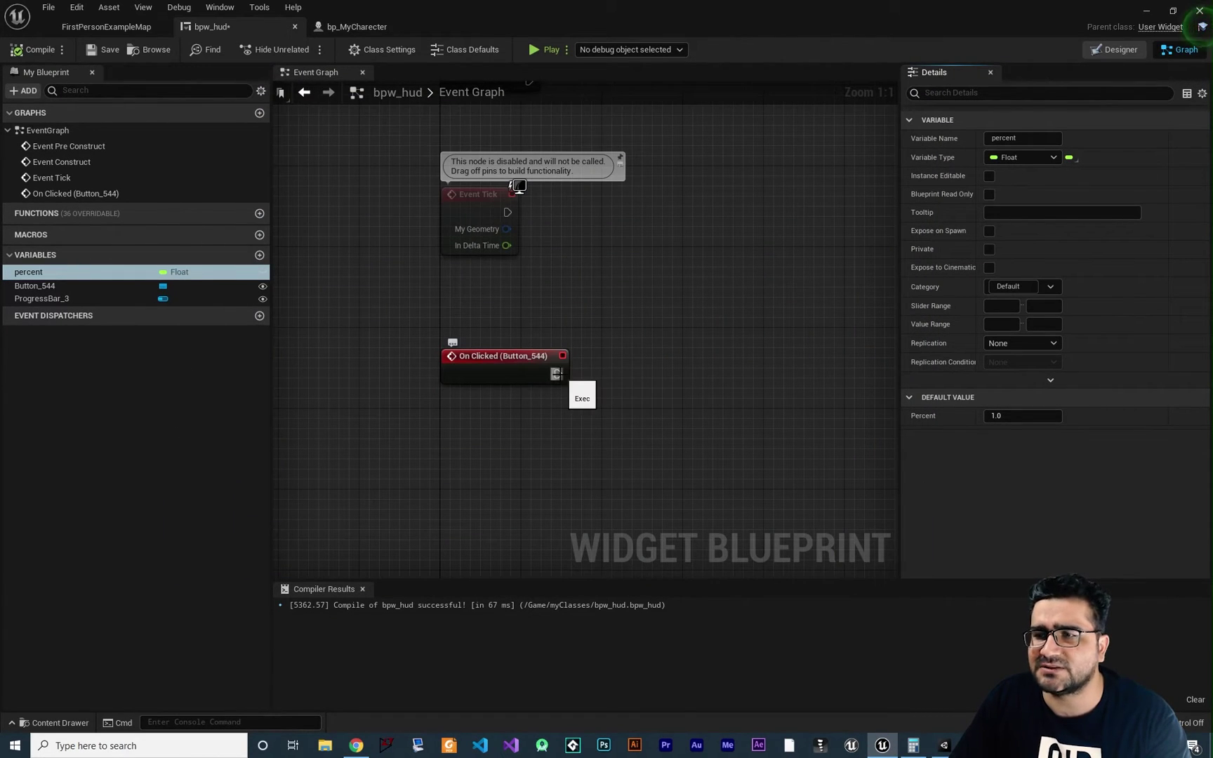
Add a Set percent node executed by the button's On Clicked event and align it with the event
drag(560, 374, 645, 373)
text(set percent)
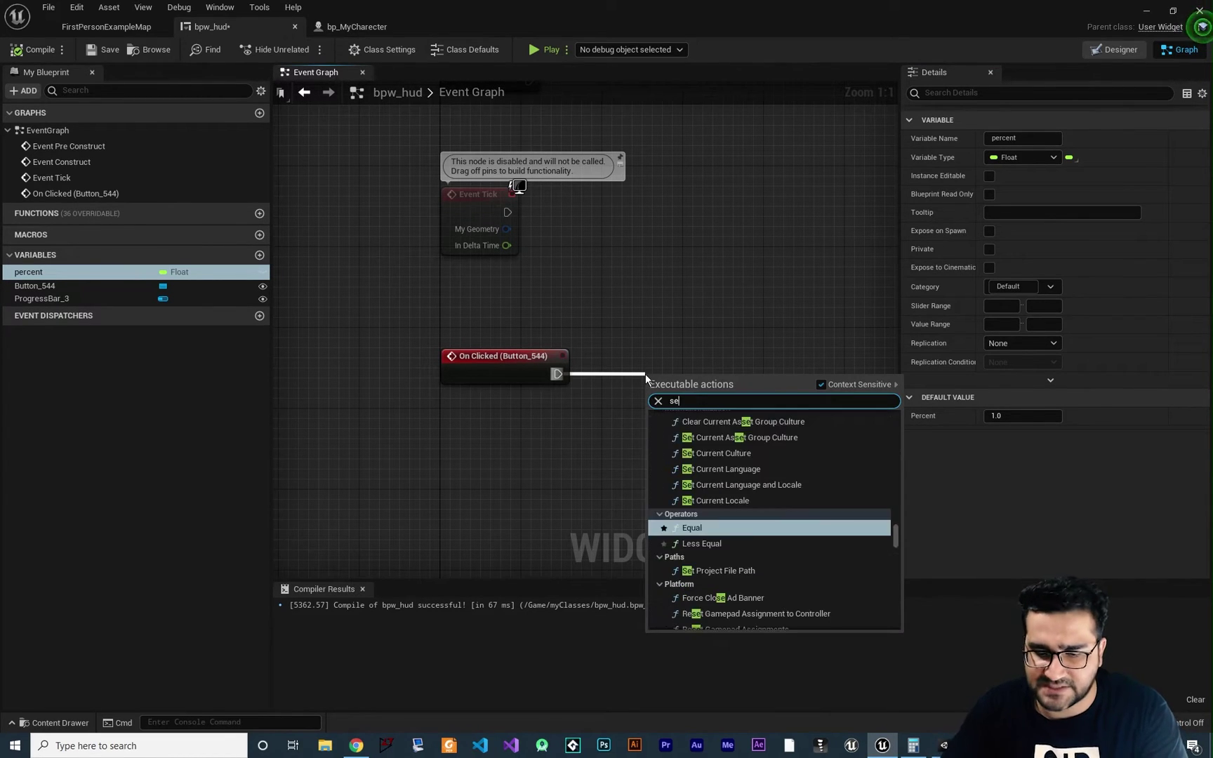
key(Return)
drag(698, 398, 699, 377)
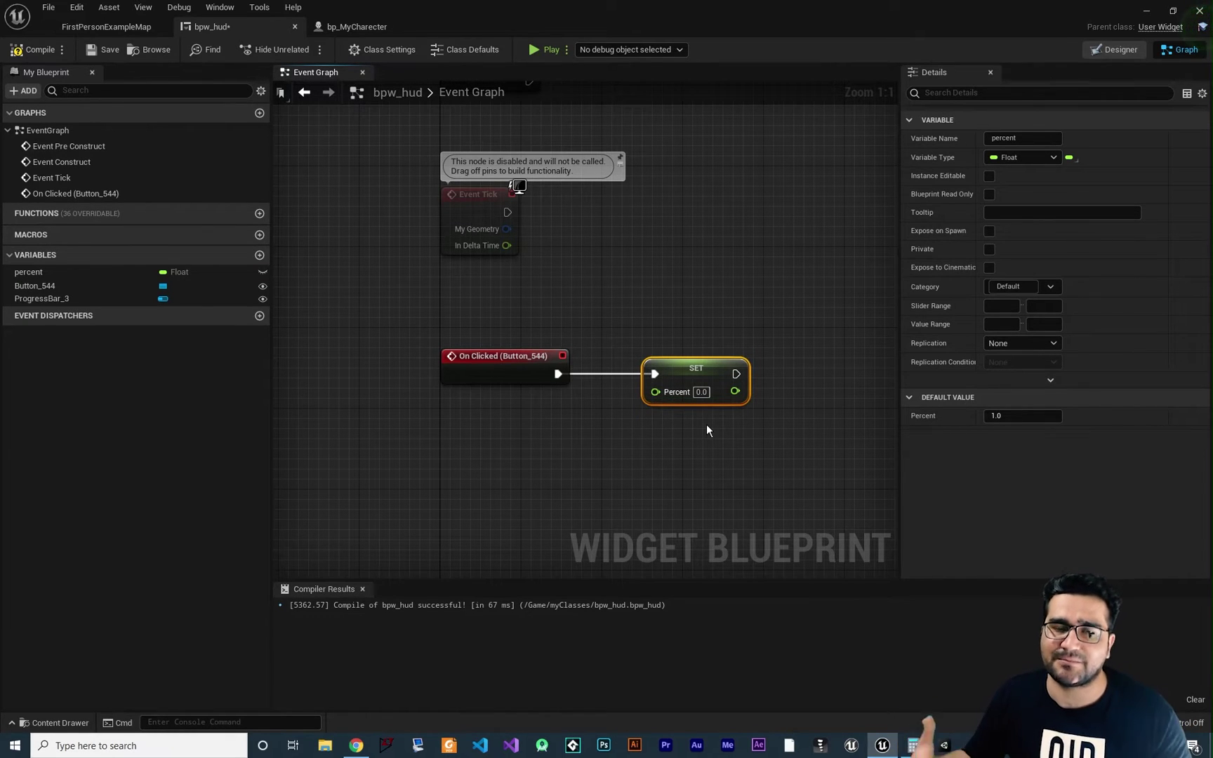
Place a Get percent node below the On Clicked event and move the Set node farther away to make room
drag(32, 273, 483, 412)
click(514, 435)
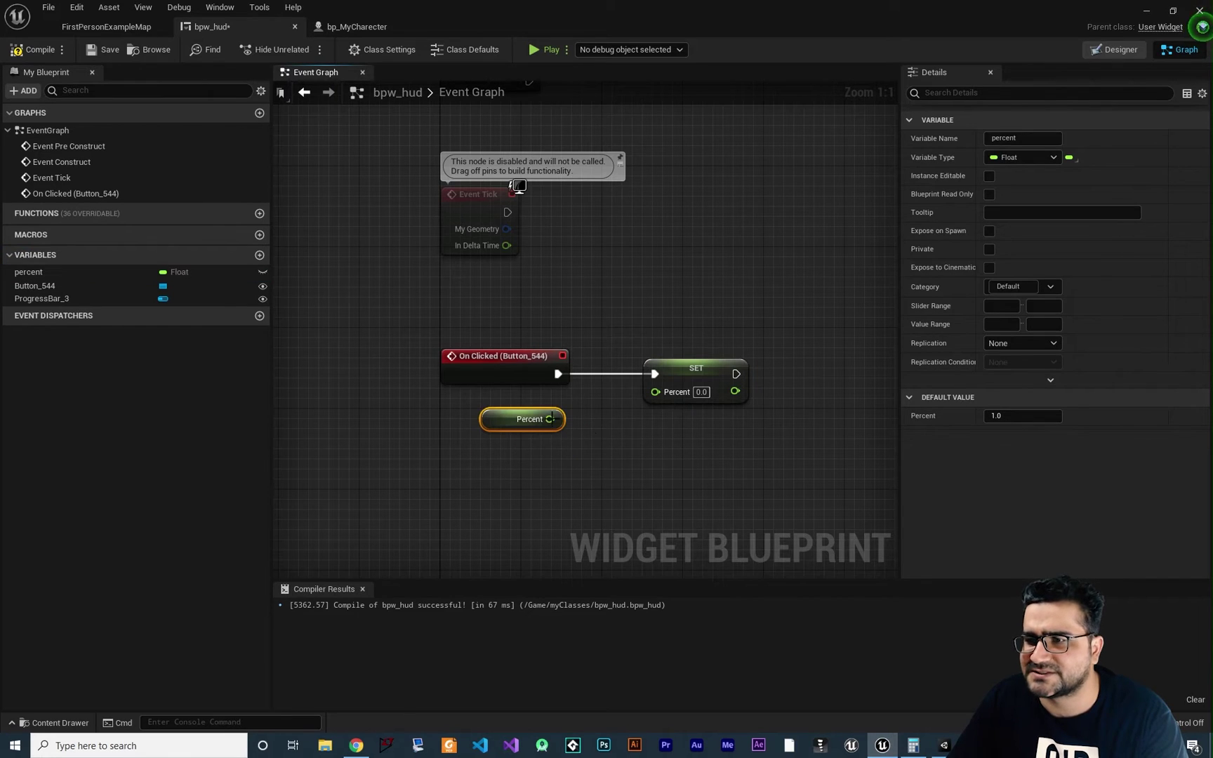
drag(698, 379, 849, 379)
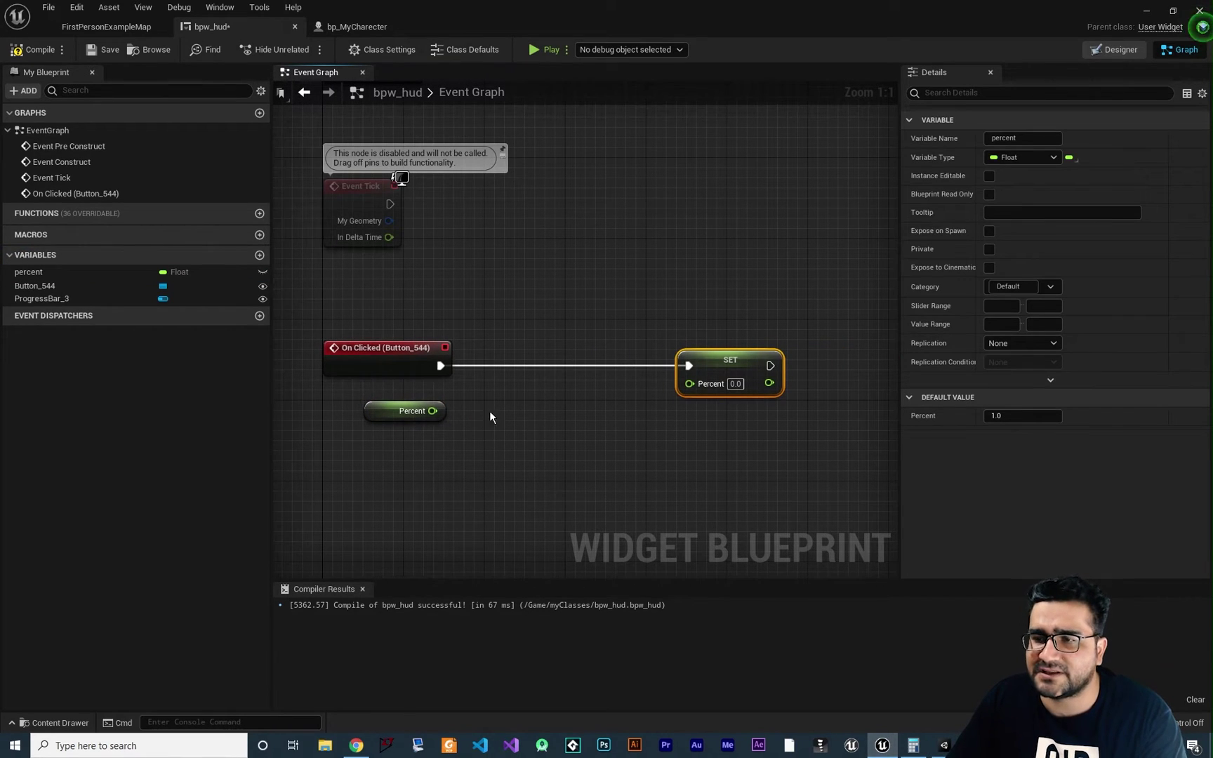
Add a Subtract node that takes 0.1 from Percent and connect its result to the Set node's Percent input
right_click(499, 416)
text(-)
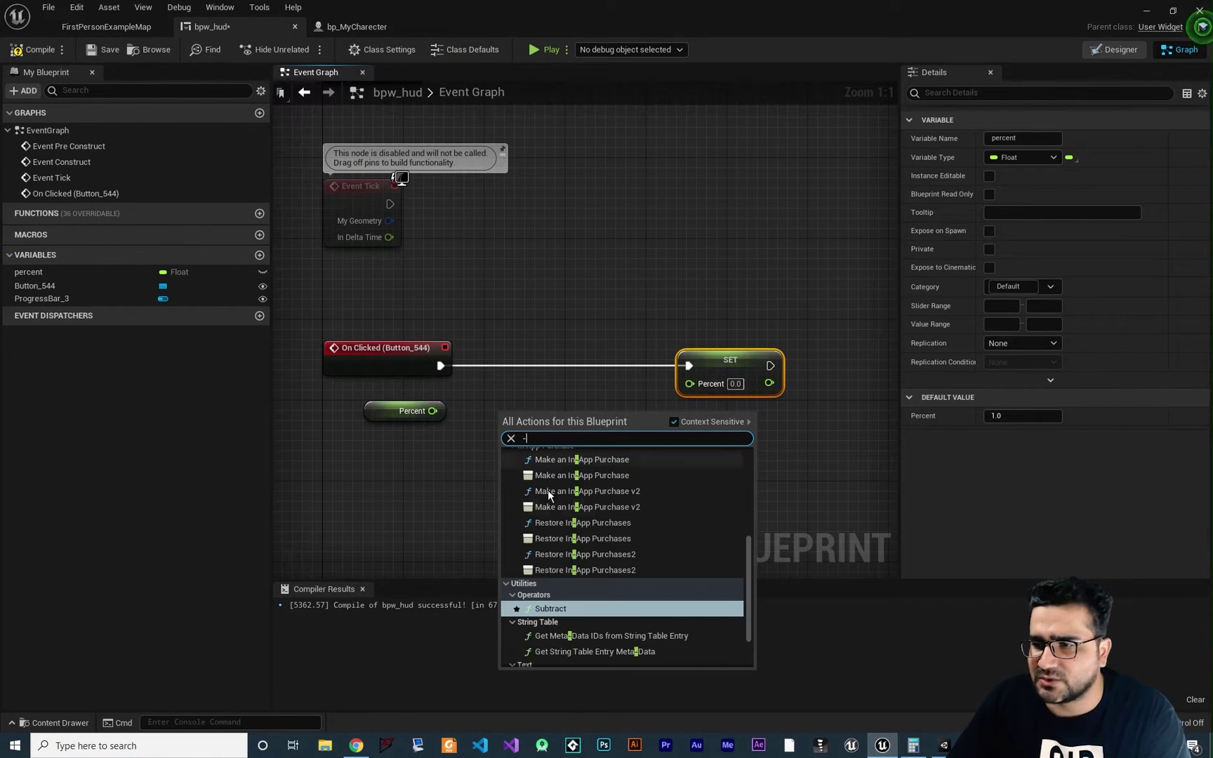
click(551, 608)
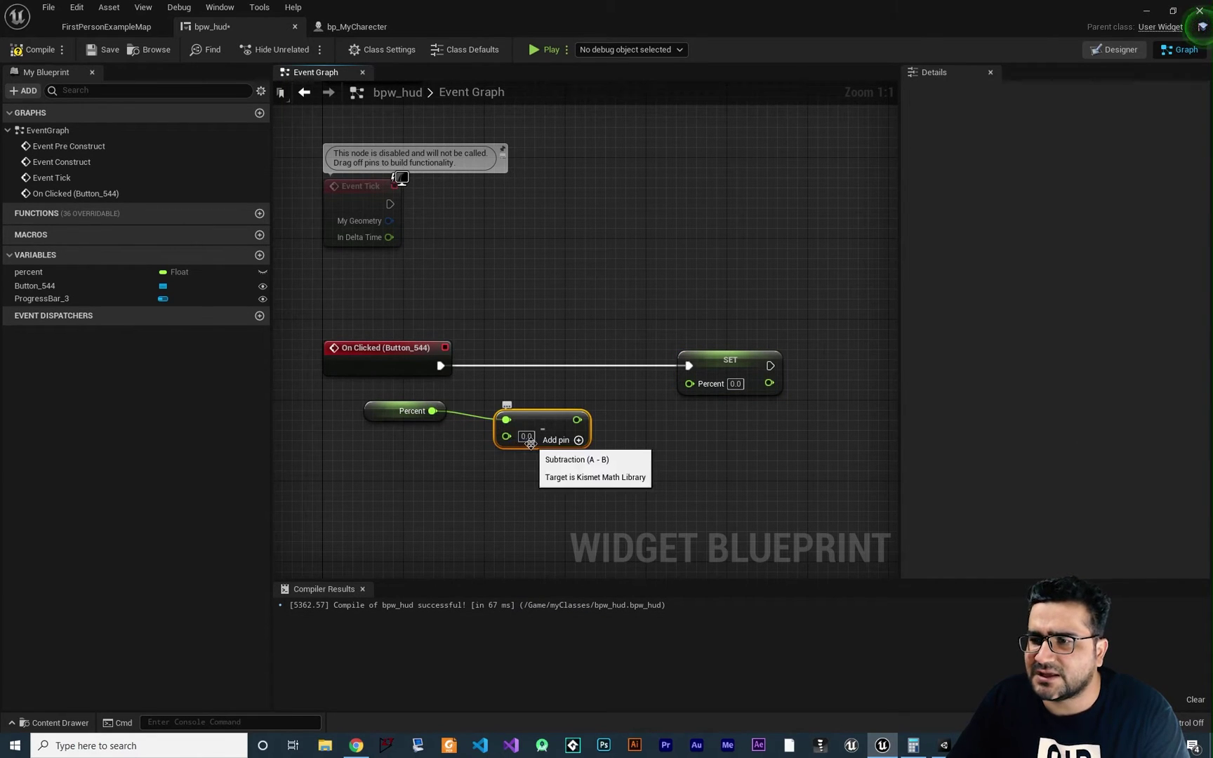
text(0.1)
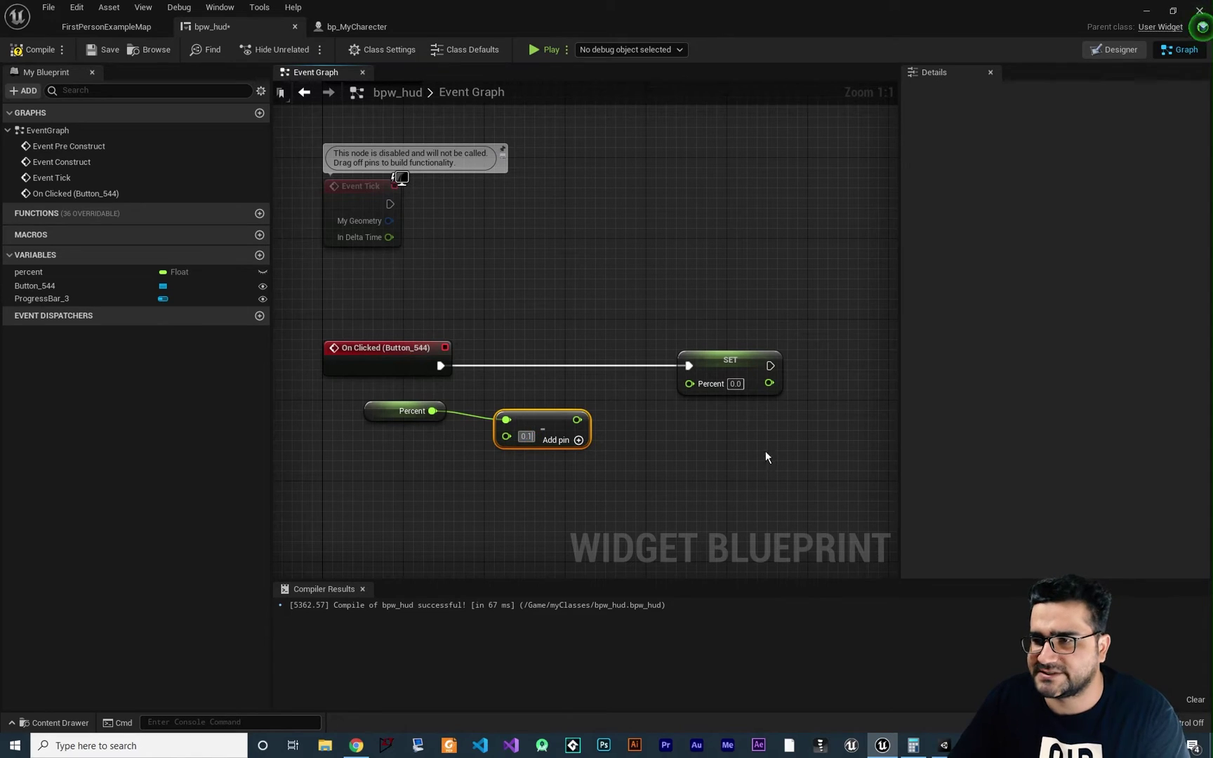
drag(577, 420, 632, 431)
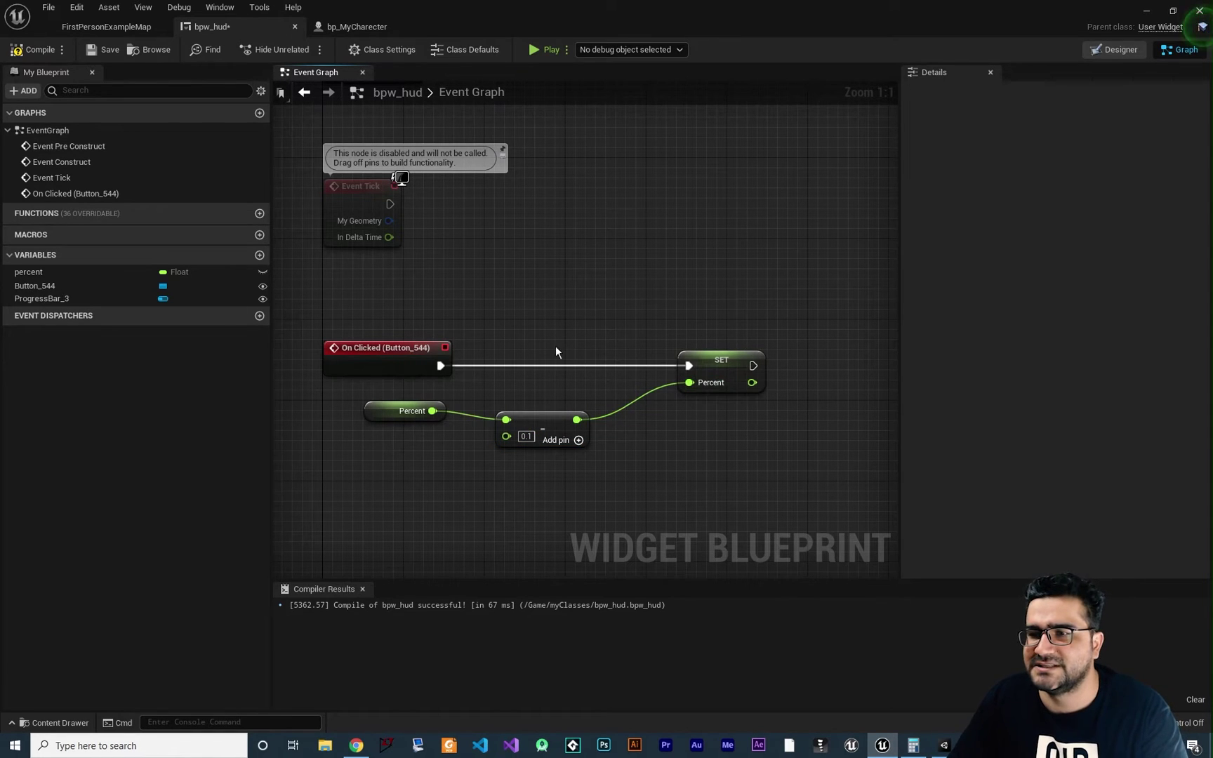
Play the game and use the decrease button several times to test the progress bar, then close the preview
click(539, 48)
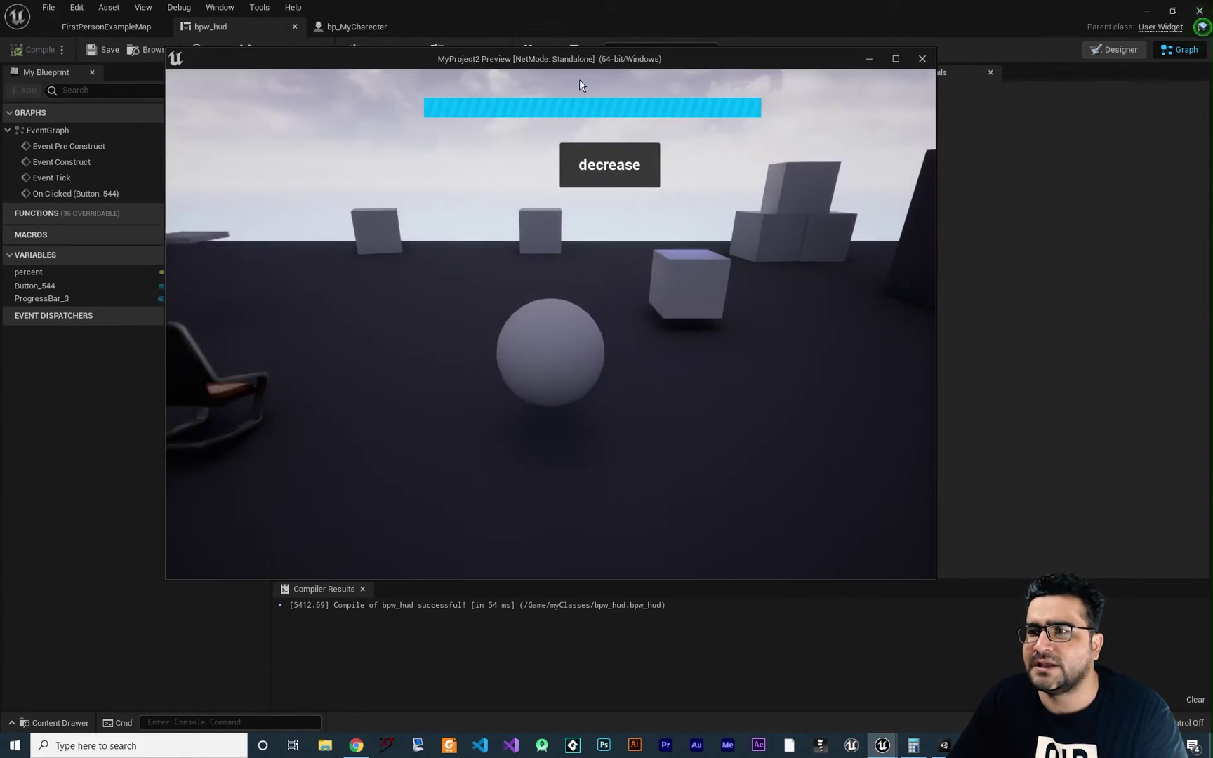
click(612, 164)
click(612, 164)
click(612, 164)
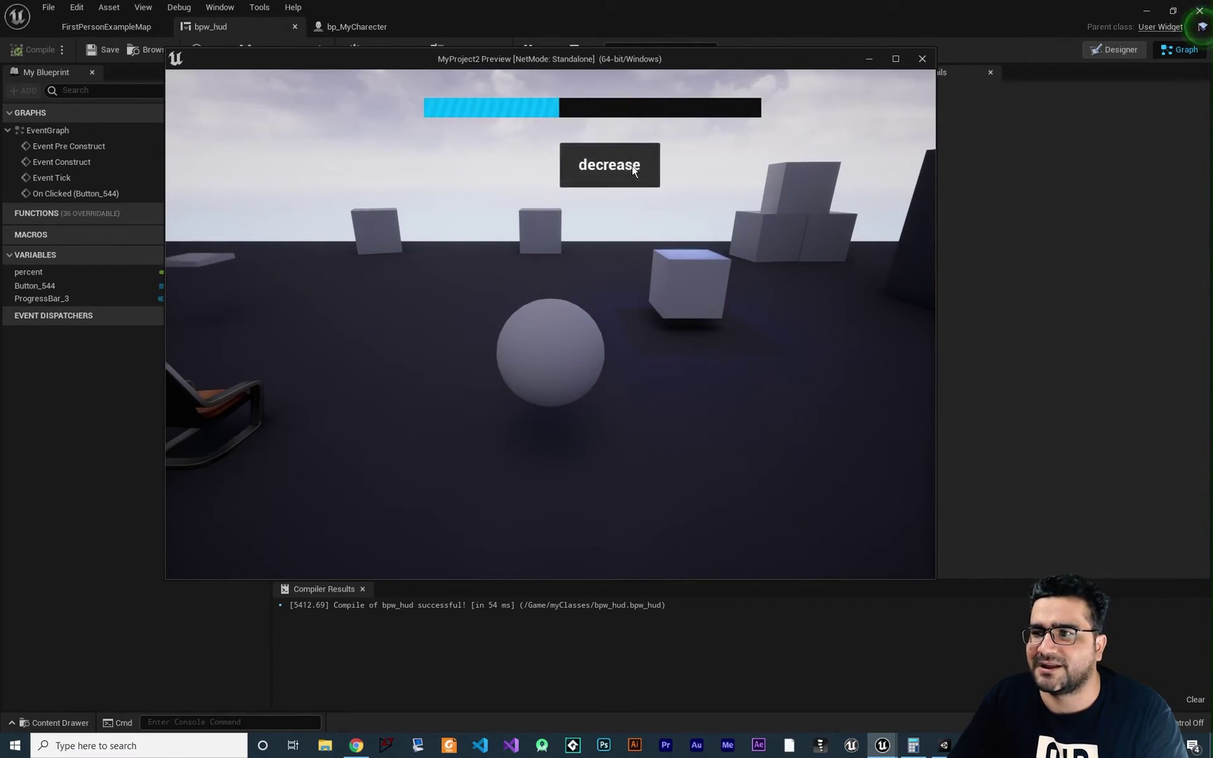
click(922, 59)
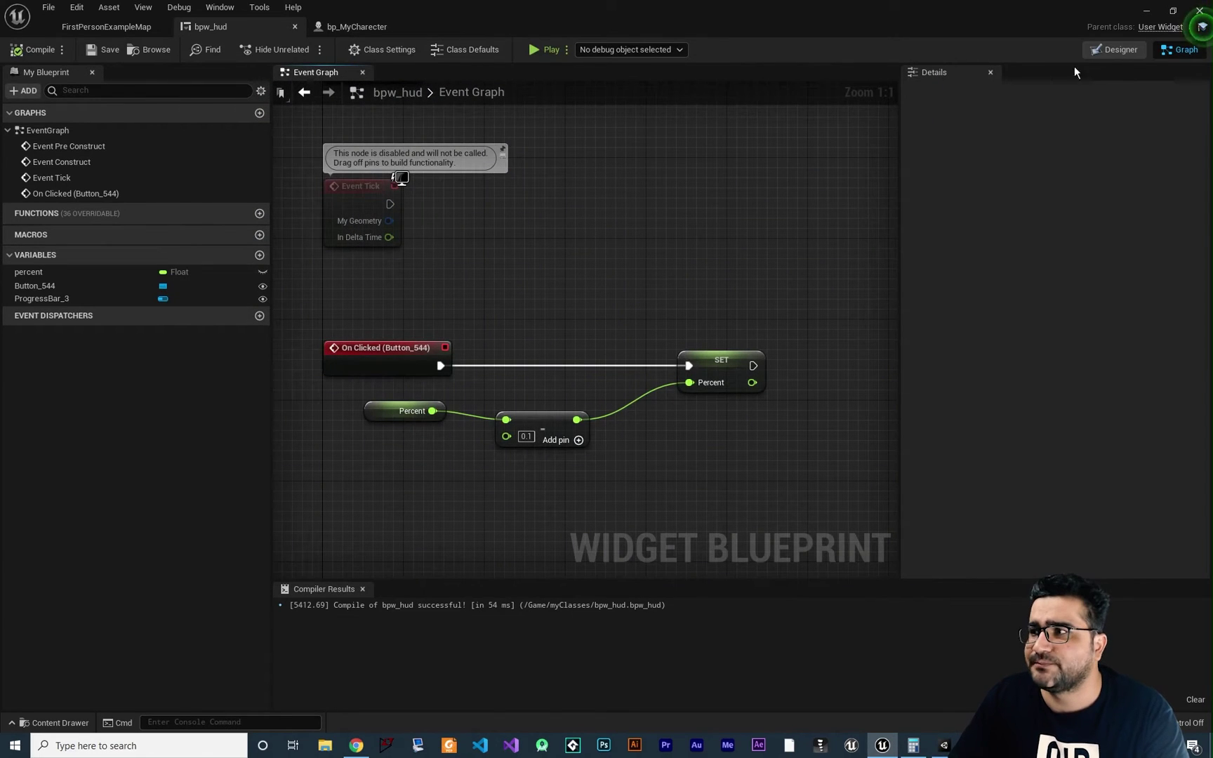
Set the progress bar's Percent to 1.0 in the widget's designer
click(1099, 51)
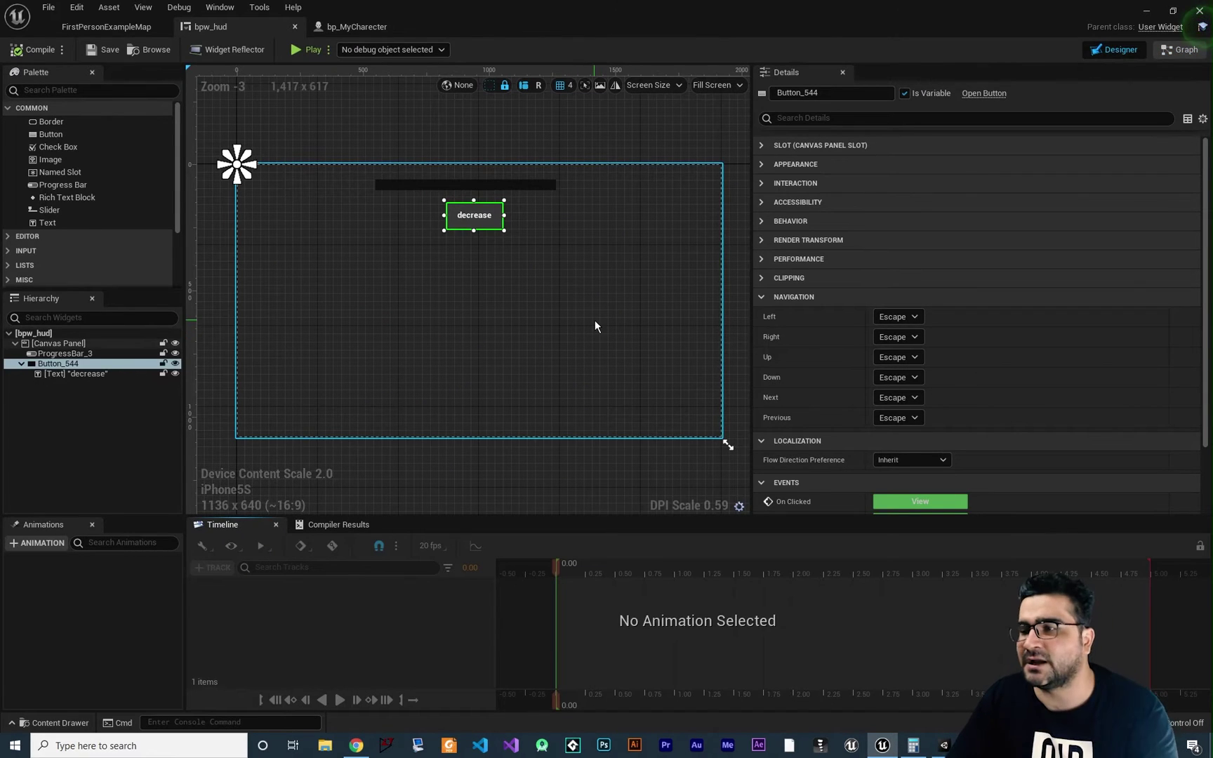
click(489, 184)
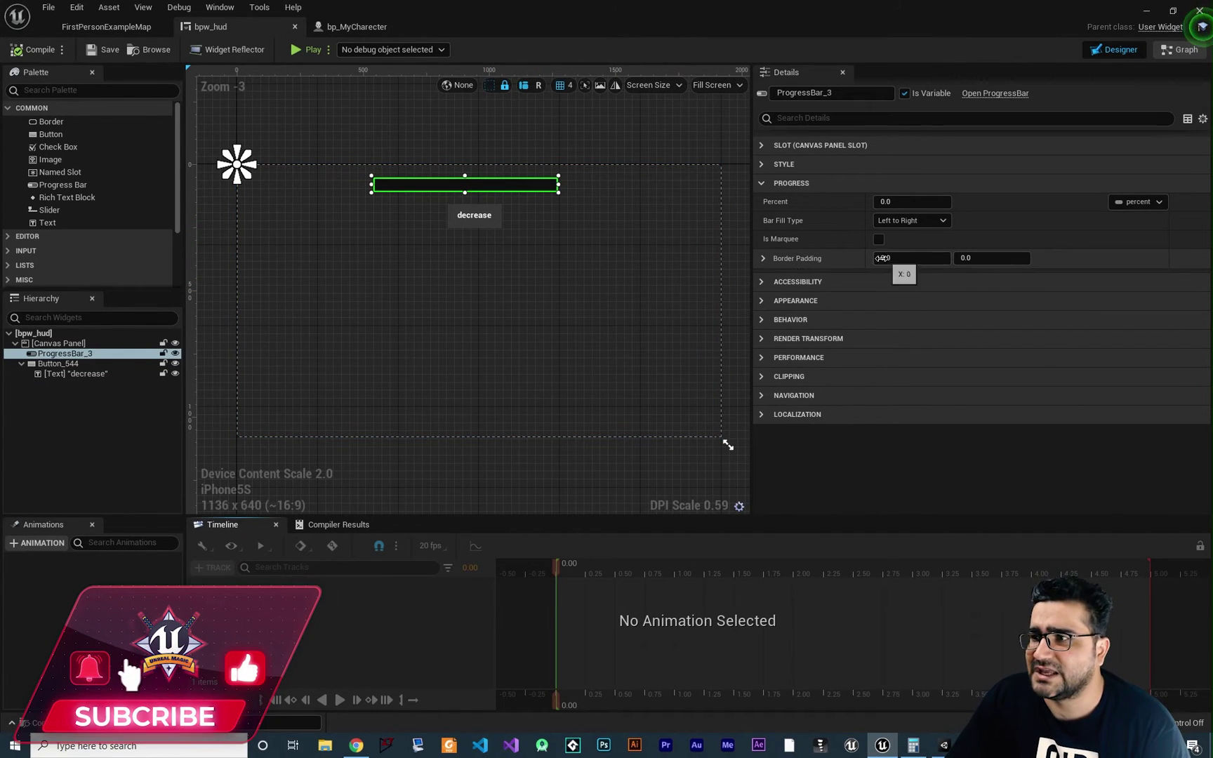
scroll(433, 165, up, 8)
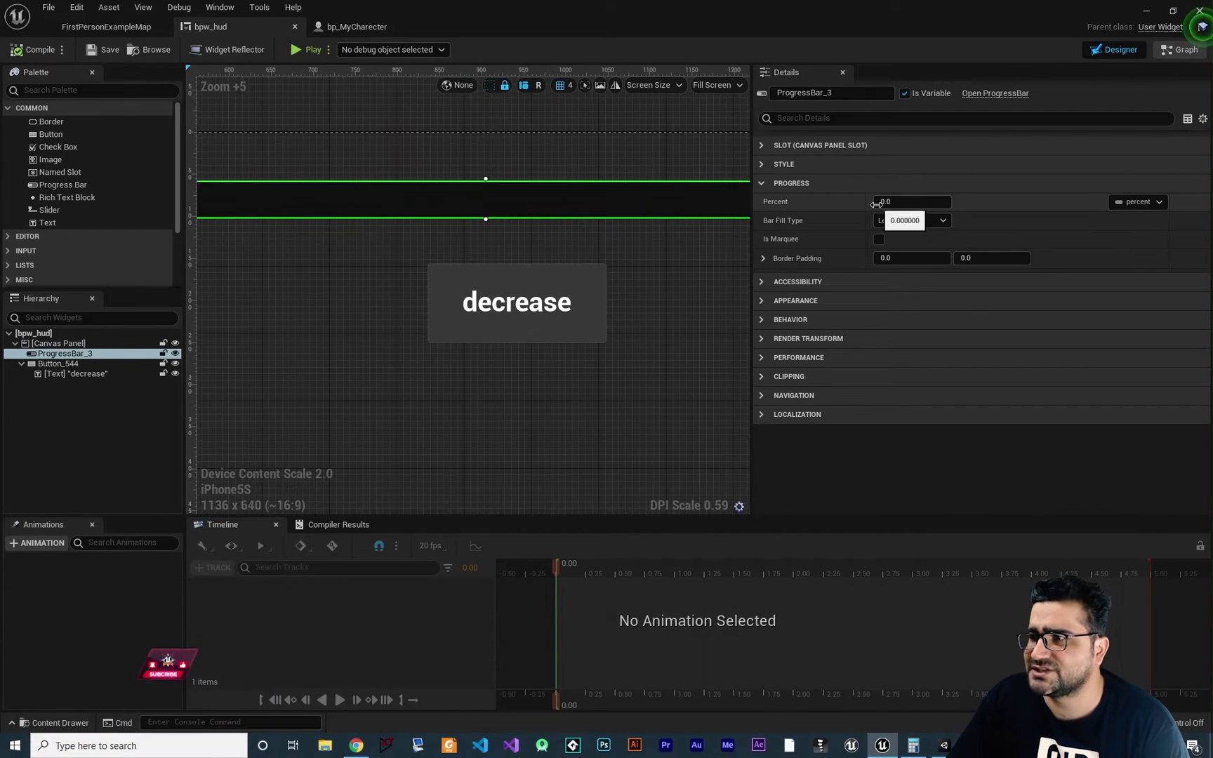
drag(880, 202, 933, 201)
scroll(463, 195, up, 3)
scroll(463, 190, up, 3)
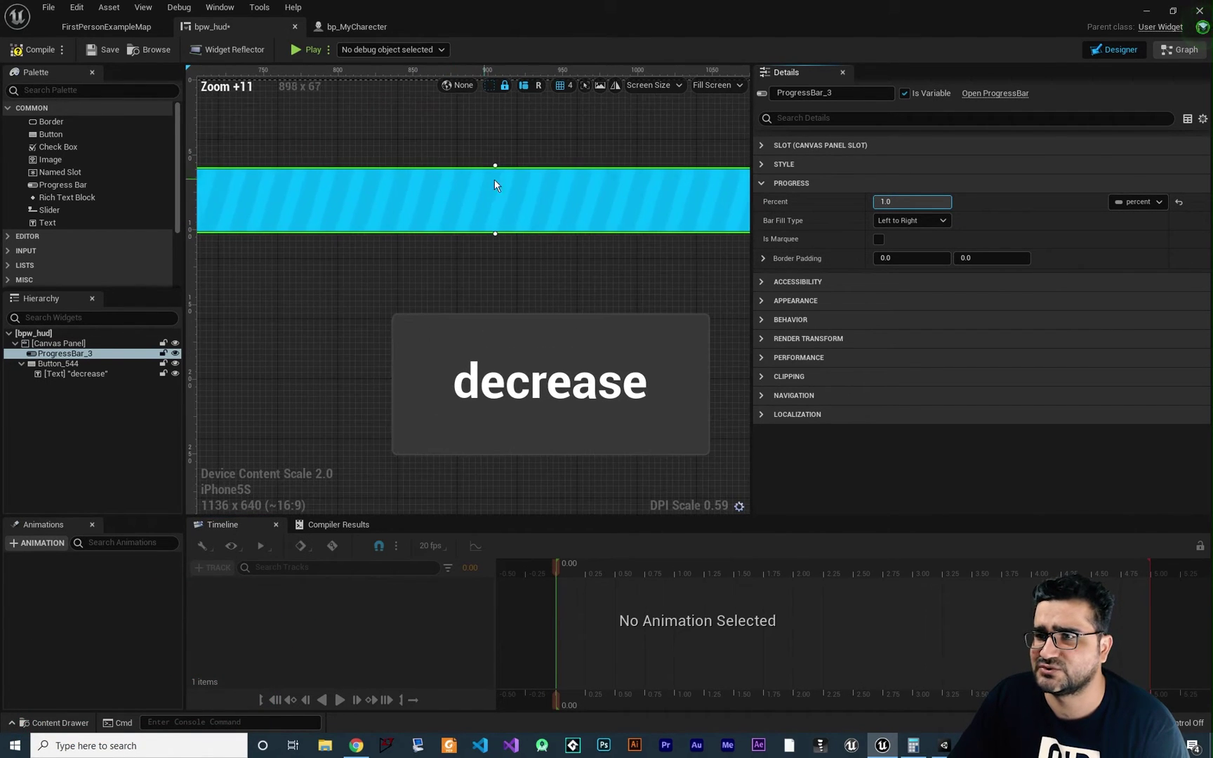
Set the progress bar's Border Padding to about 4.8 horizontally and 4.46 vertically, and inspect the border up close
drag(883, 259, 909, 259)
drag(982, 258, 1018, 258)
right_drag(379, 269, 454, 320)
scroll(482, 290, down, 4)
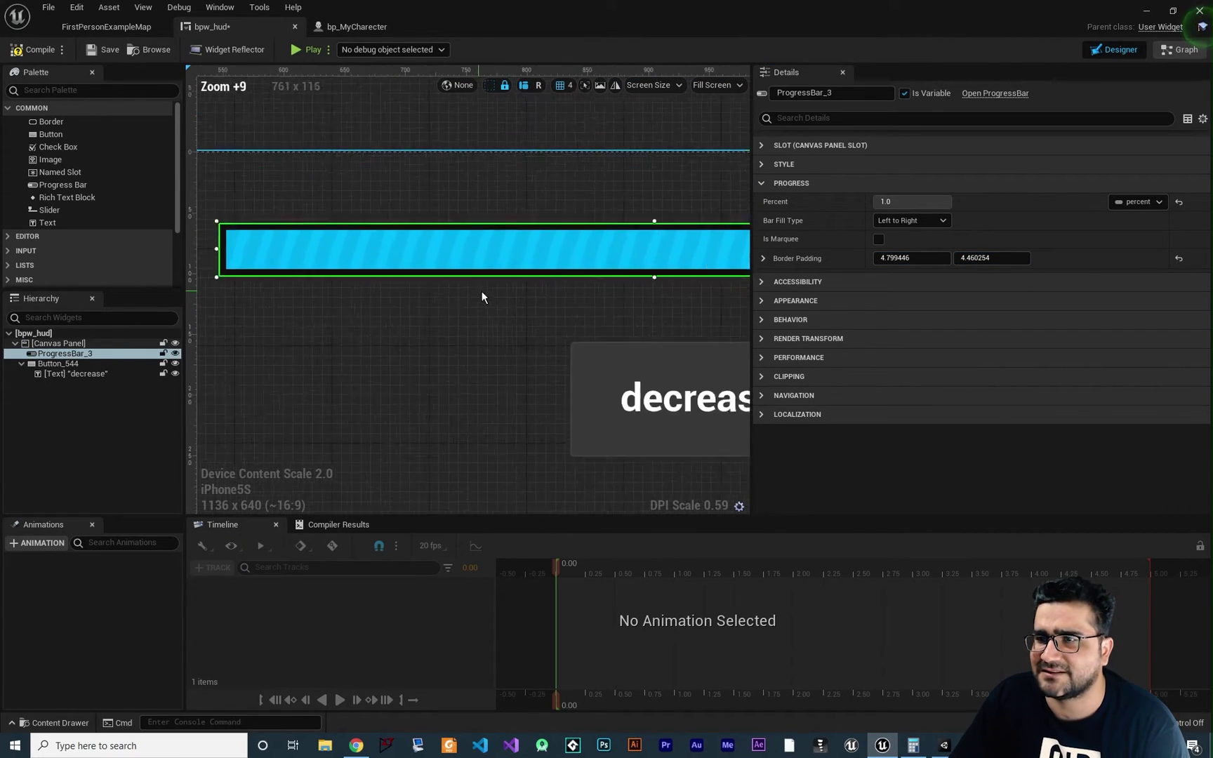
click(423, 334)
scroll(268, 220, up, 7)
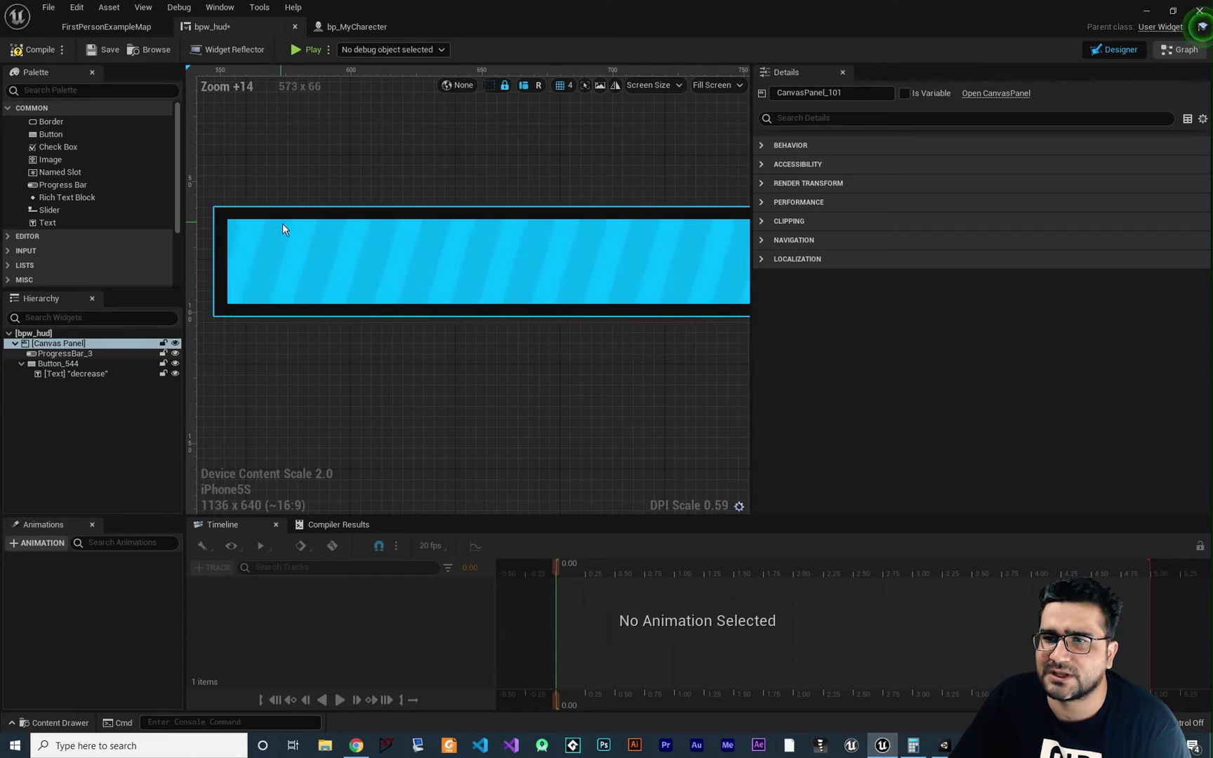
Set the tint of the progress bar's background image to a very dark red in its Style settings
click(468, 280)
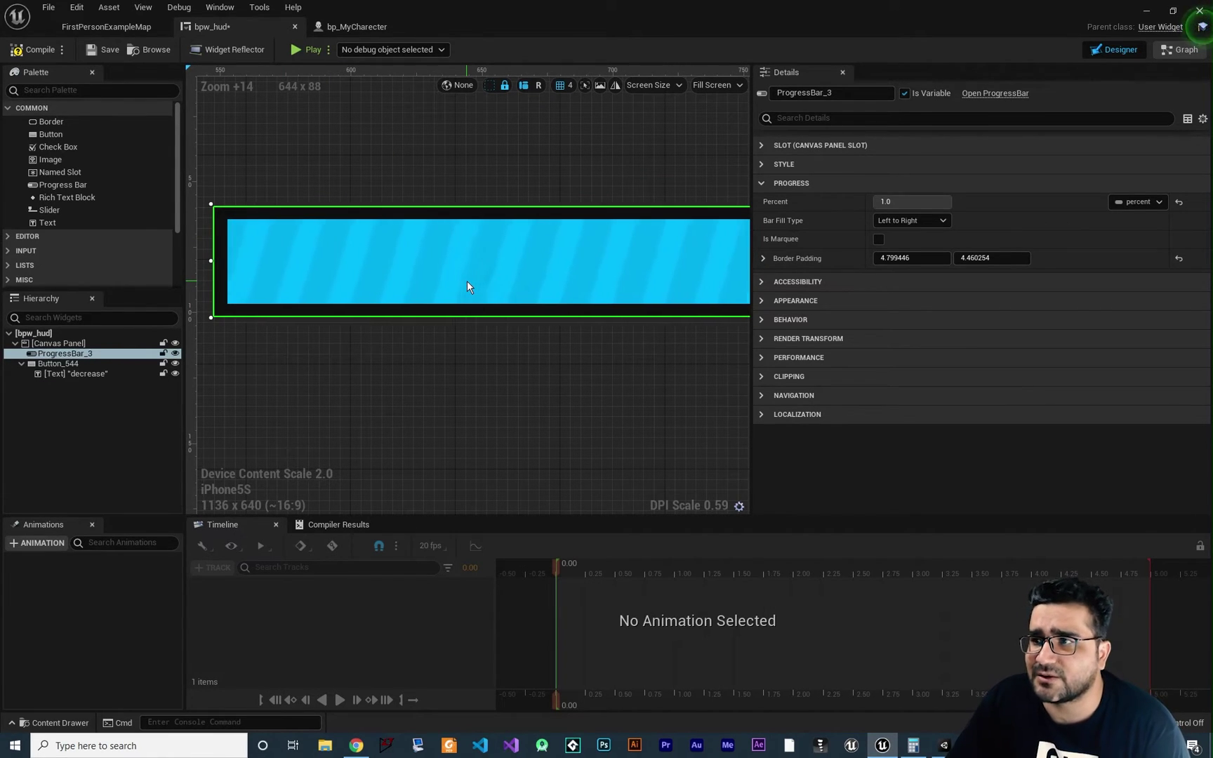
click(761, 164)
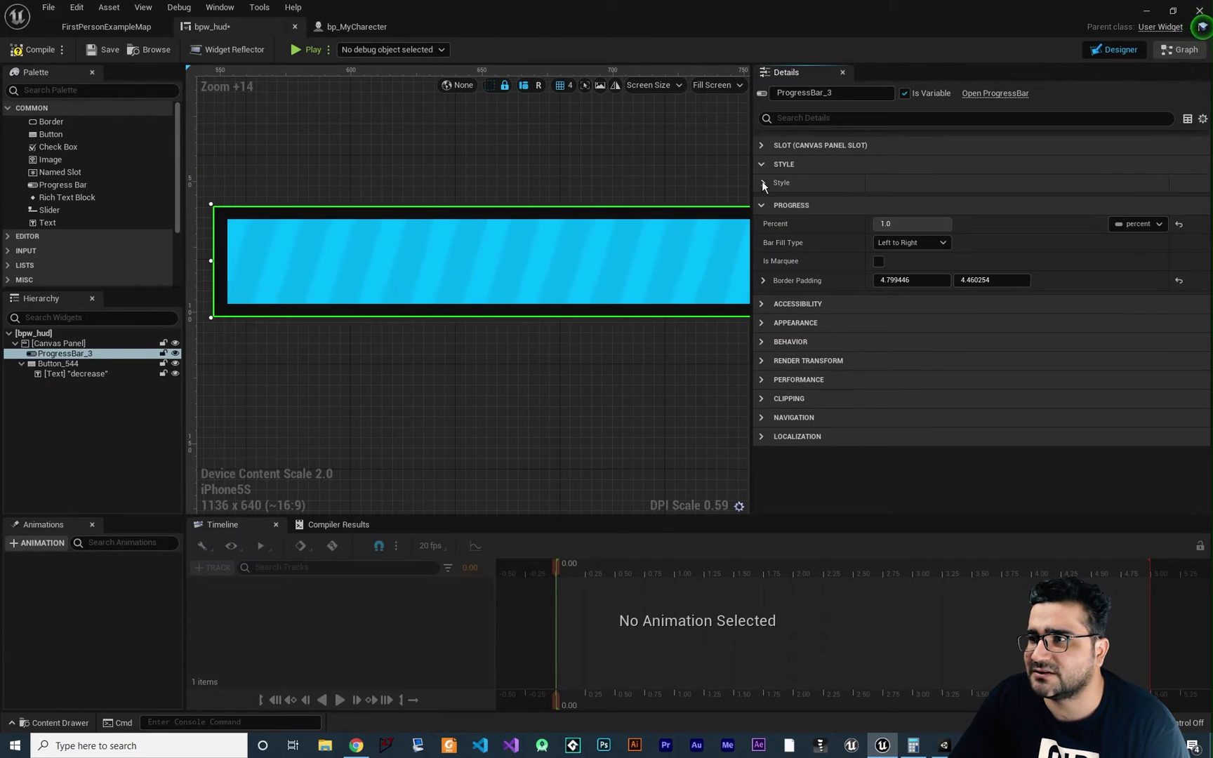
click(762, 181)
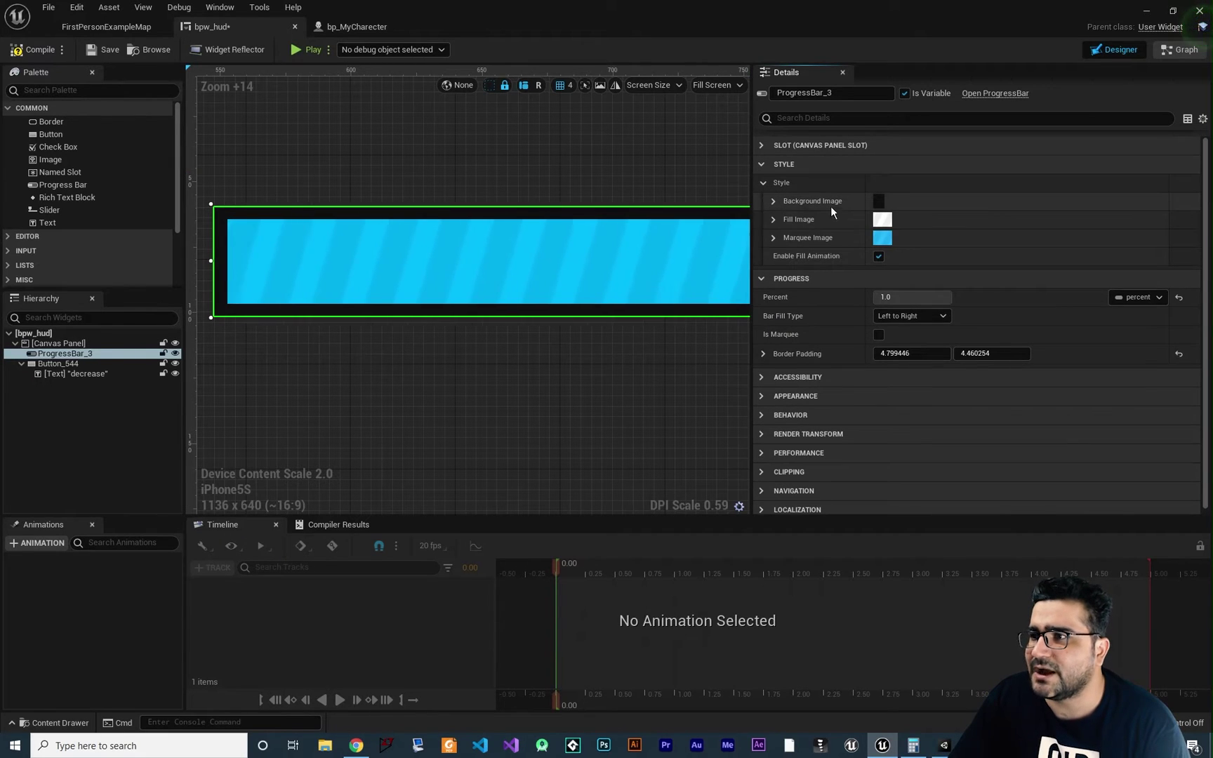
click(773, 200)
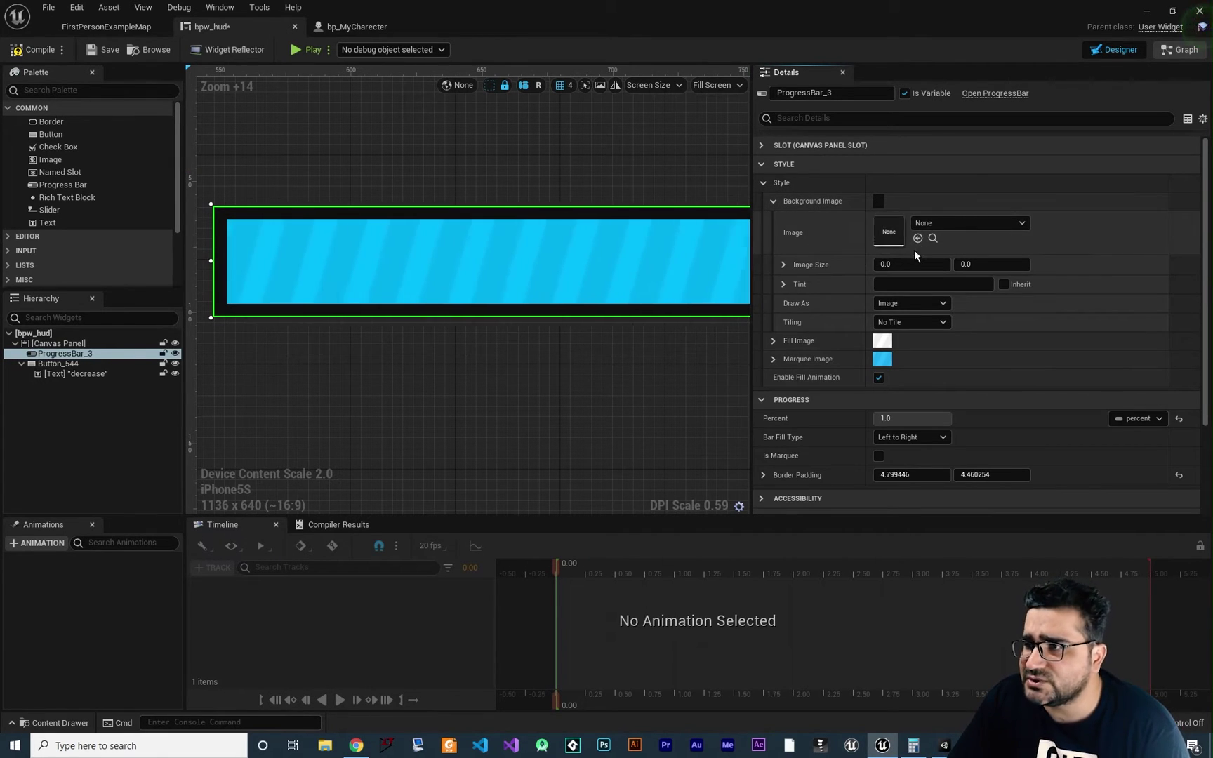
click(890, 281)
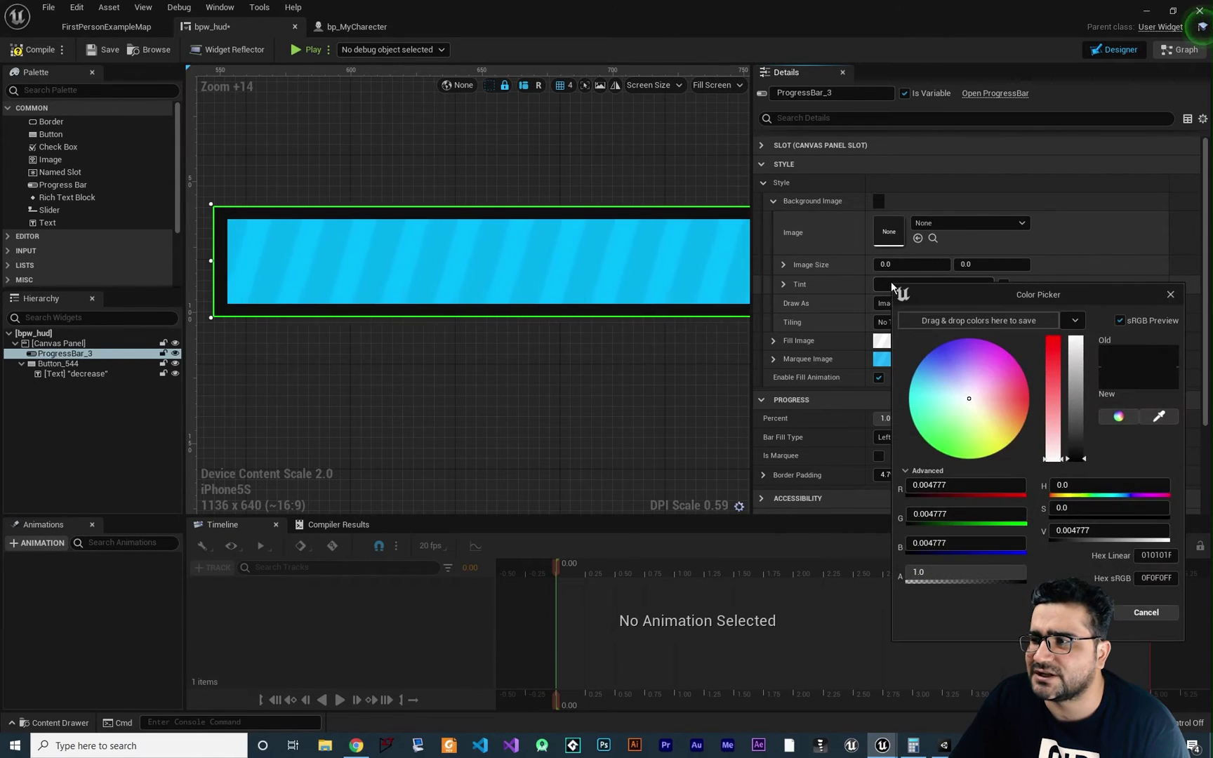
click(1029, 391)
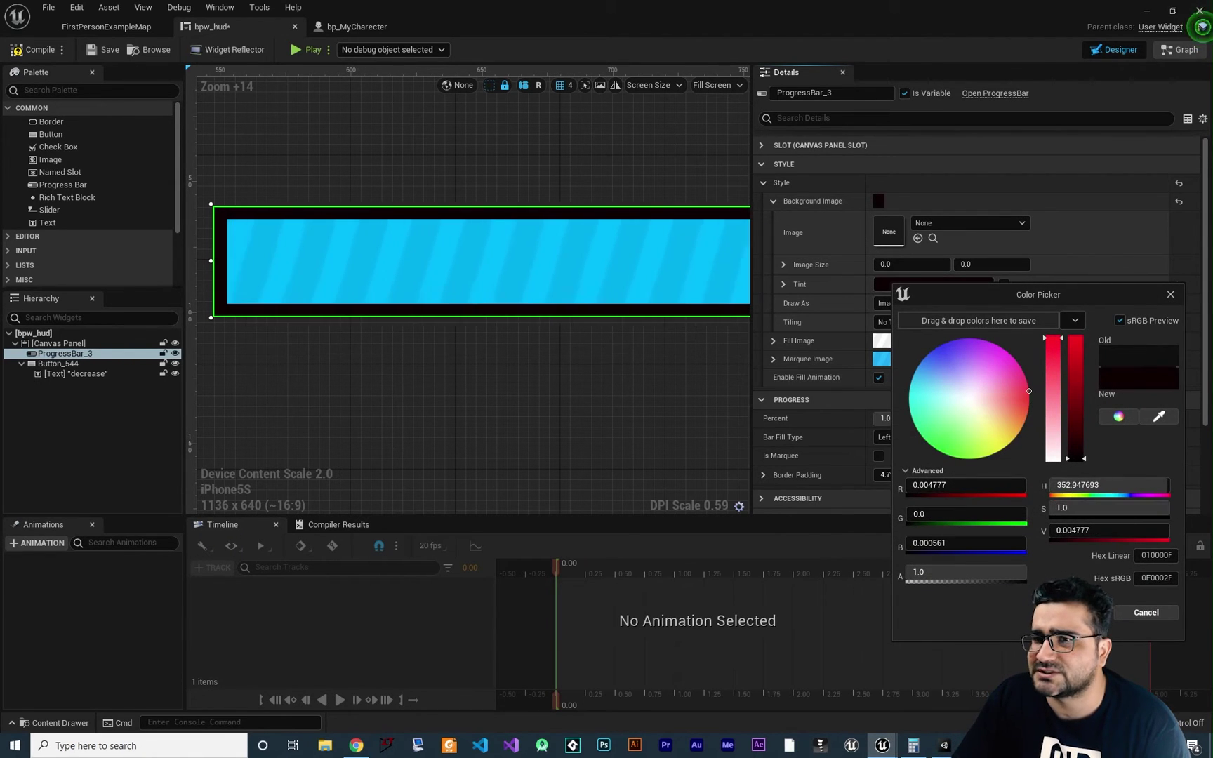
click(1094, 612)
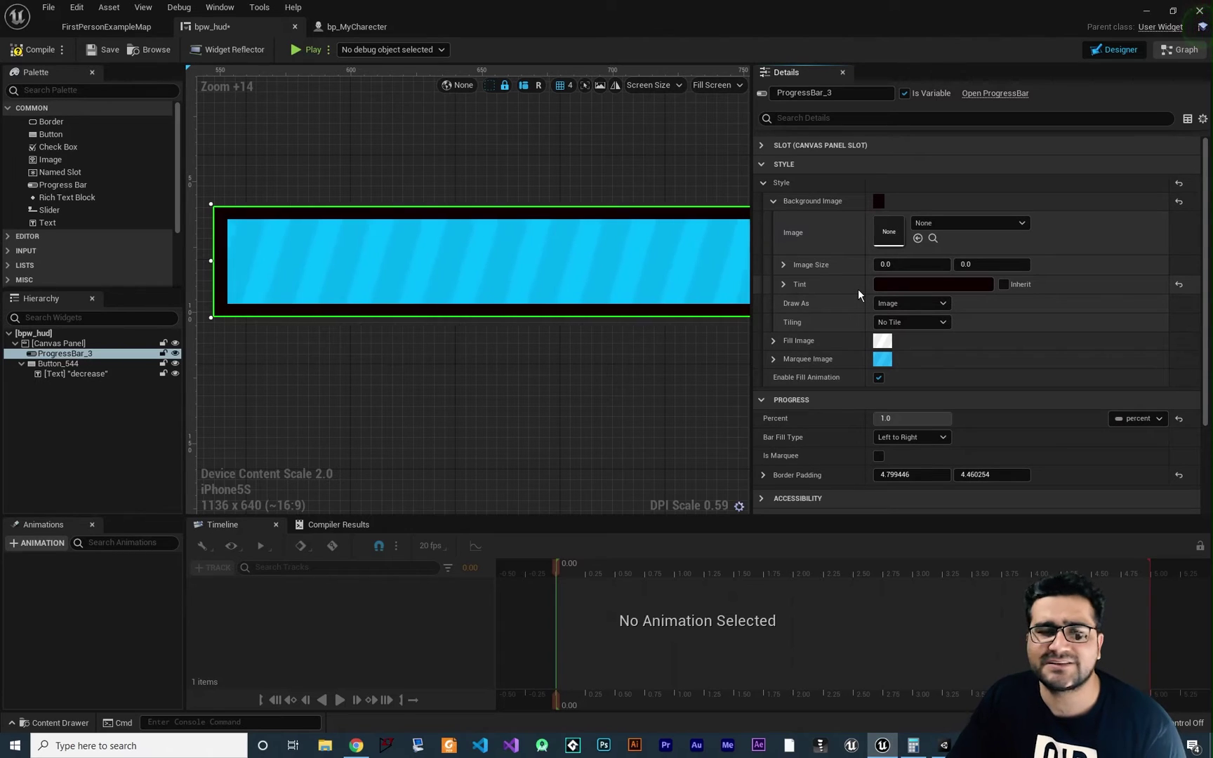
Raise the background tint's red value to 0.396777, and recolour the tint to a dark blue
click(782, 284)
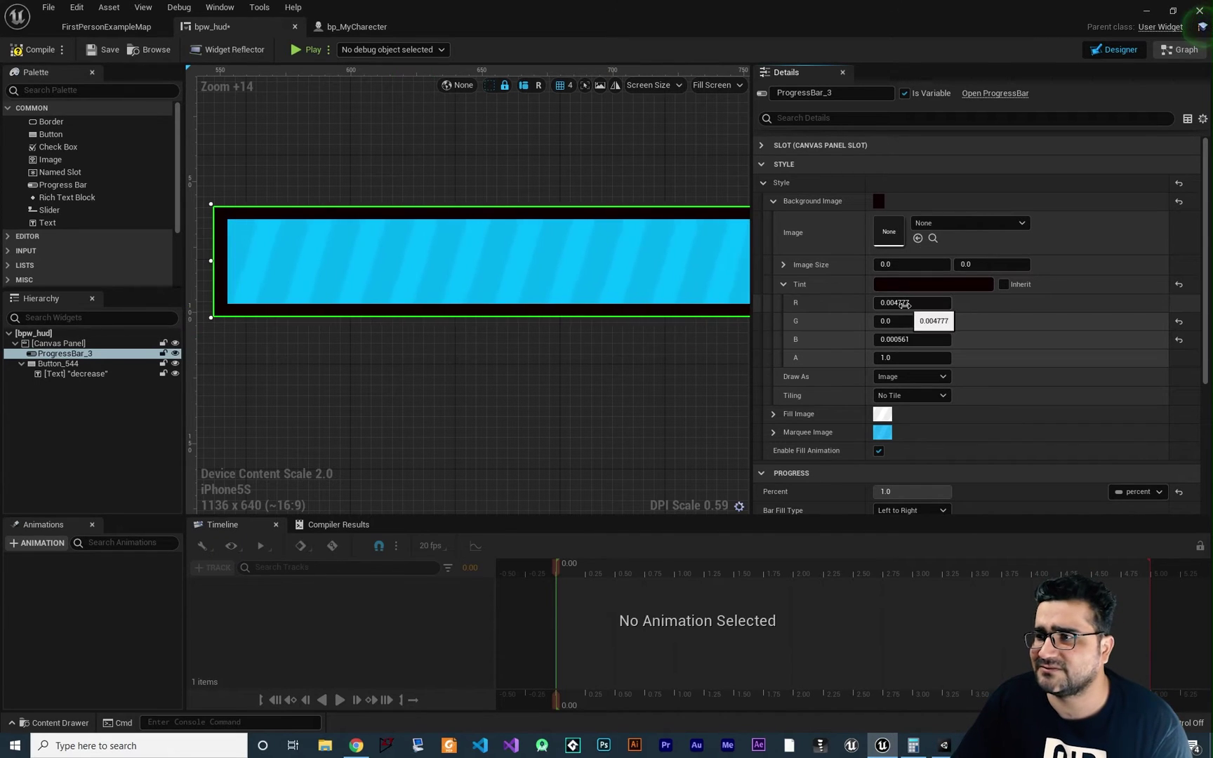
mouse_move(905, 302)
mouse_down()
mouse_move(948, 302)
mouse_move(904, 317)
mouse_up()
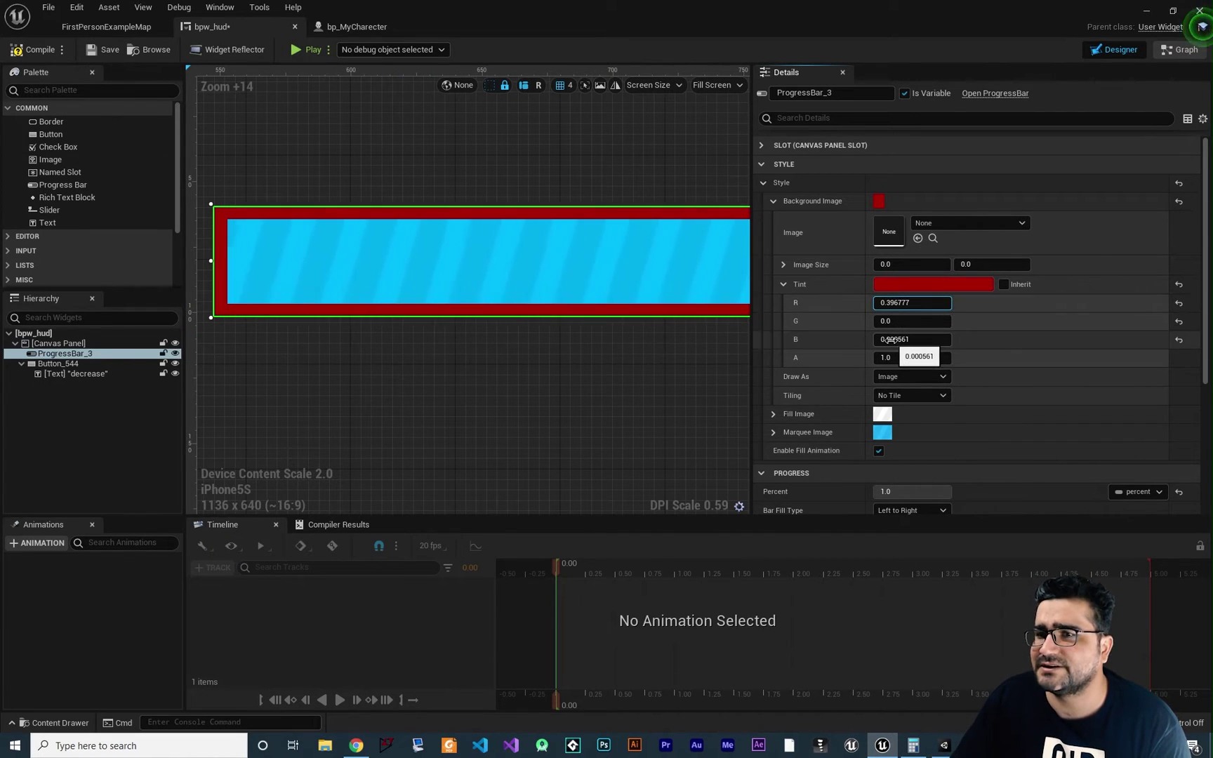
click(939, 283)
click(730, 360)
click(711, 345)
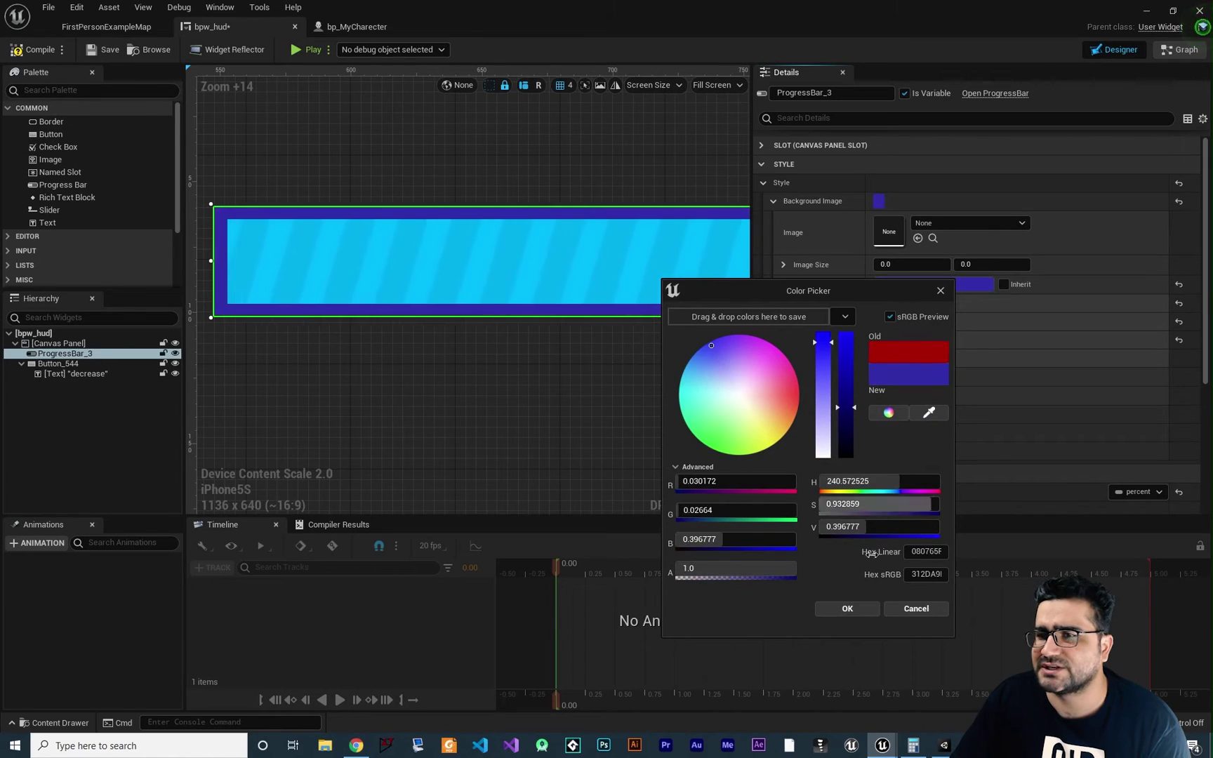
click(847, 608)
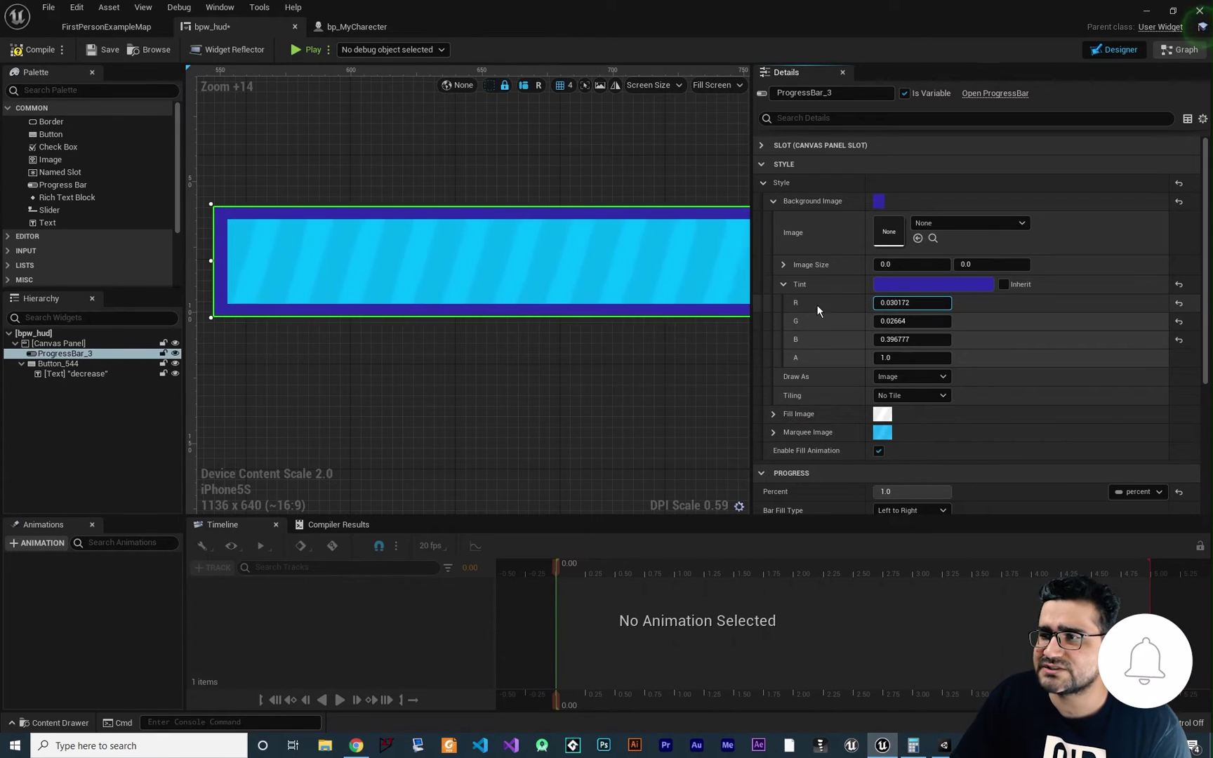
click(782, 284)
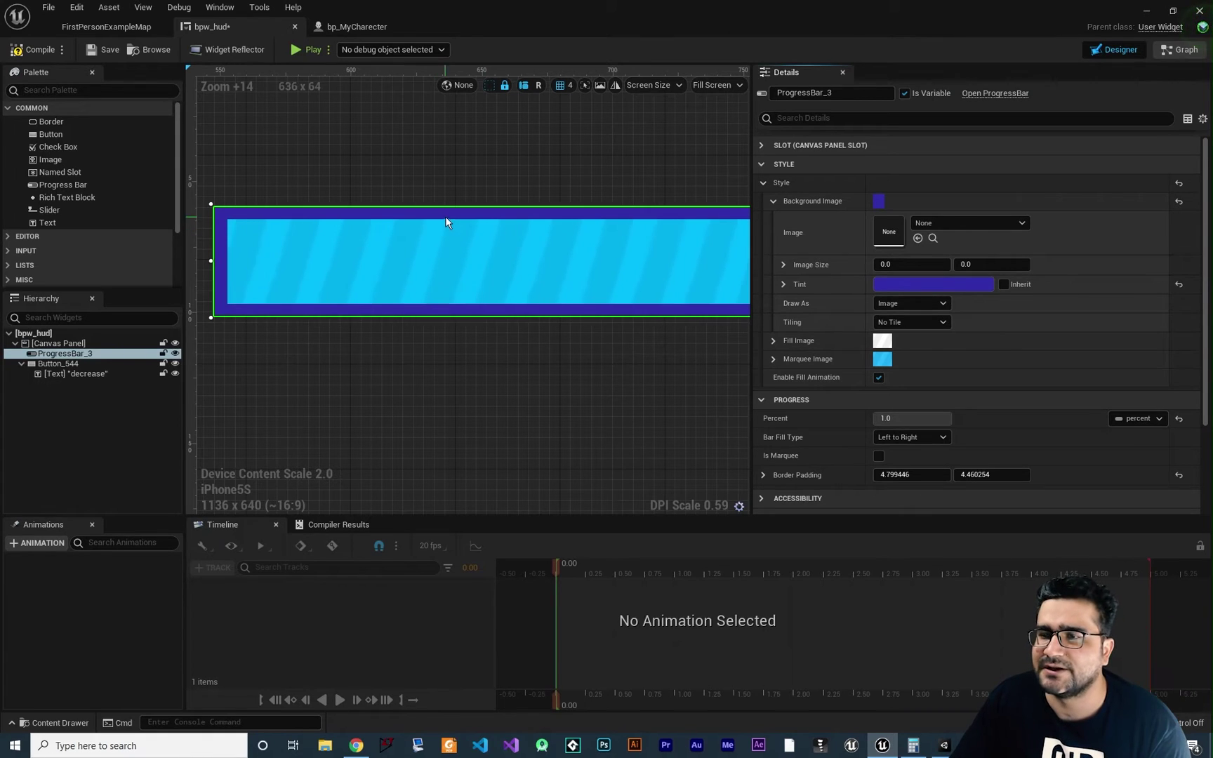
Turn on Is Marquee for the progress bar and try a Percent of 0.352 while inspecting the whole bar
click(761, 164)
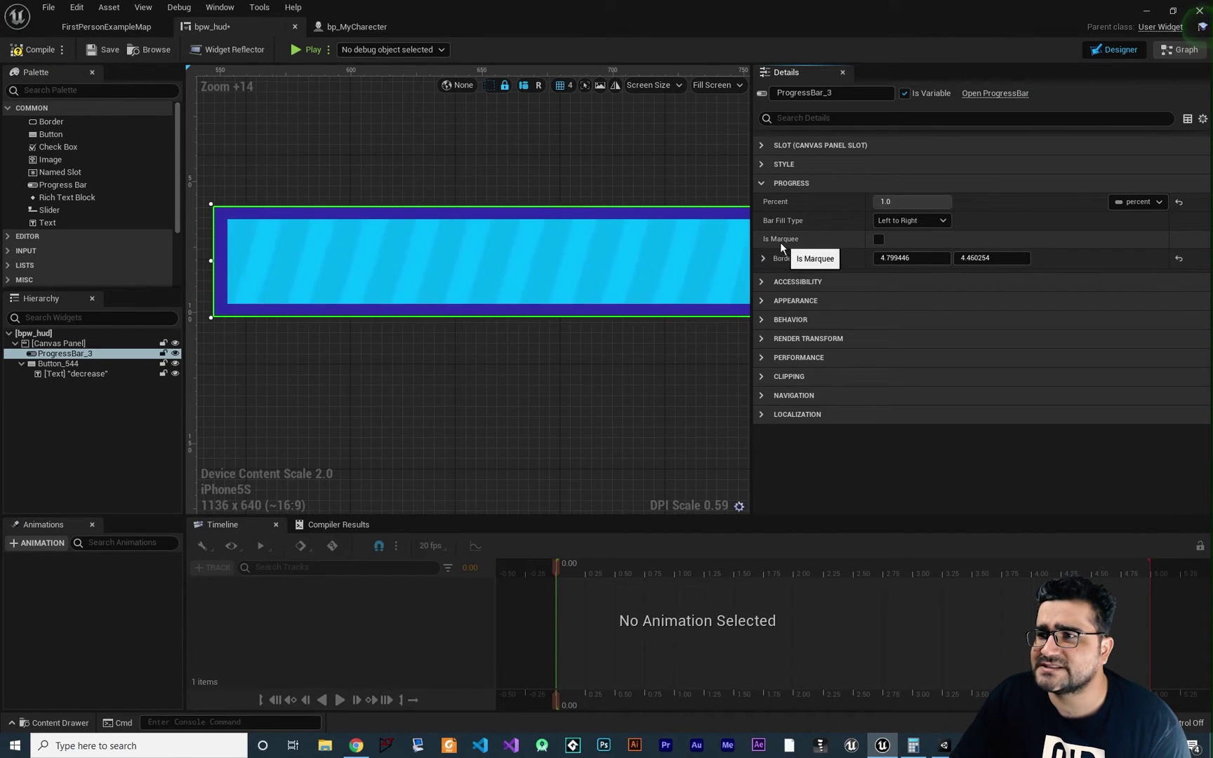
click(878, 239)
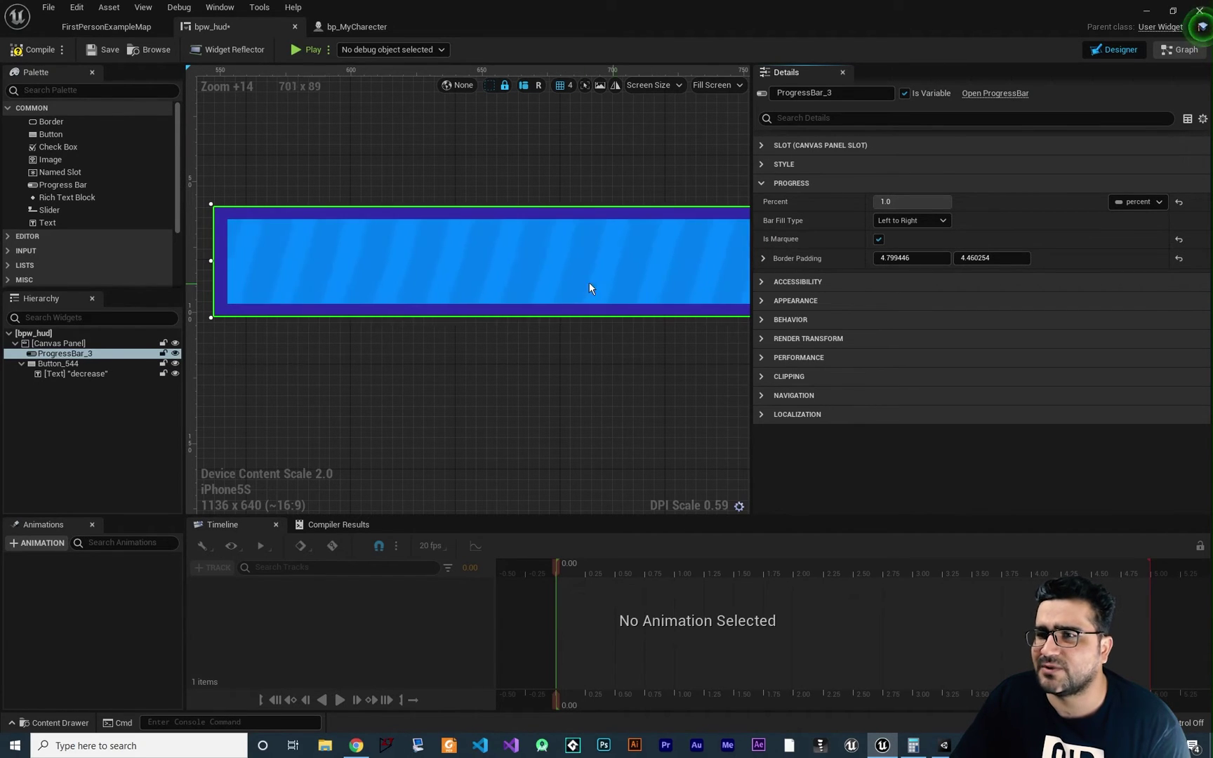
scroll(588, 282, down, 4)
right_drag(601, 339, 426, 354)
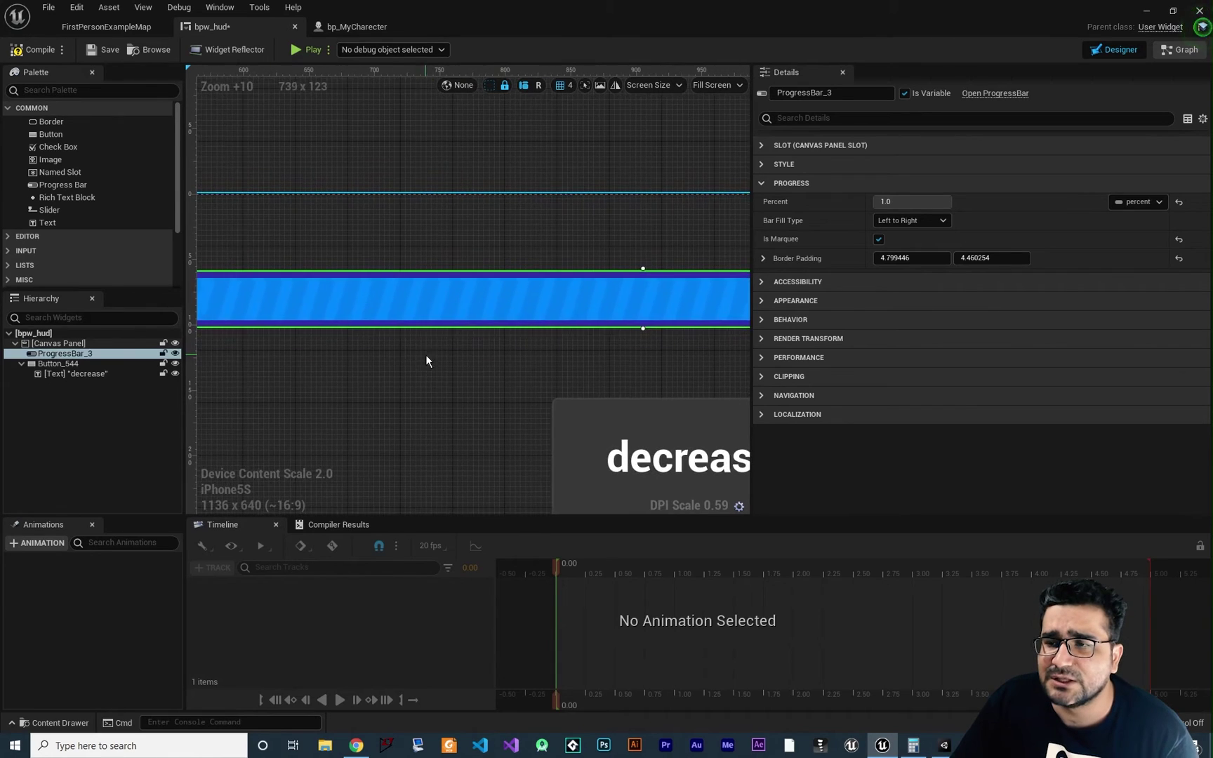
scroll(468, 375, down, 5)
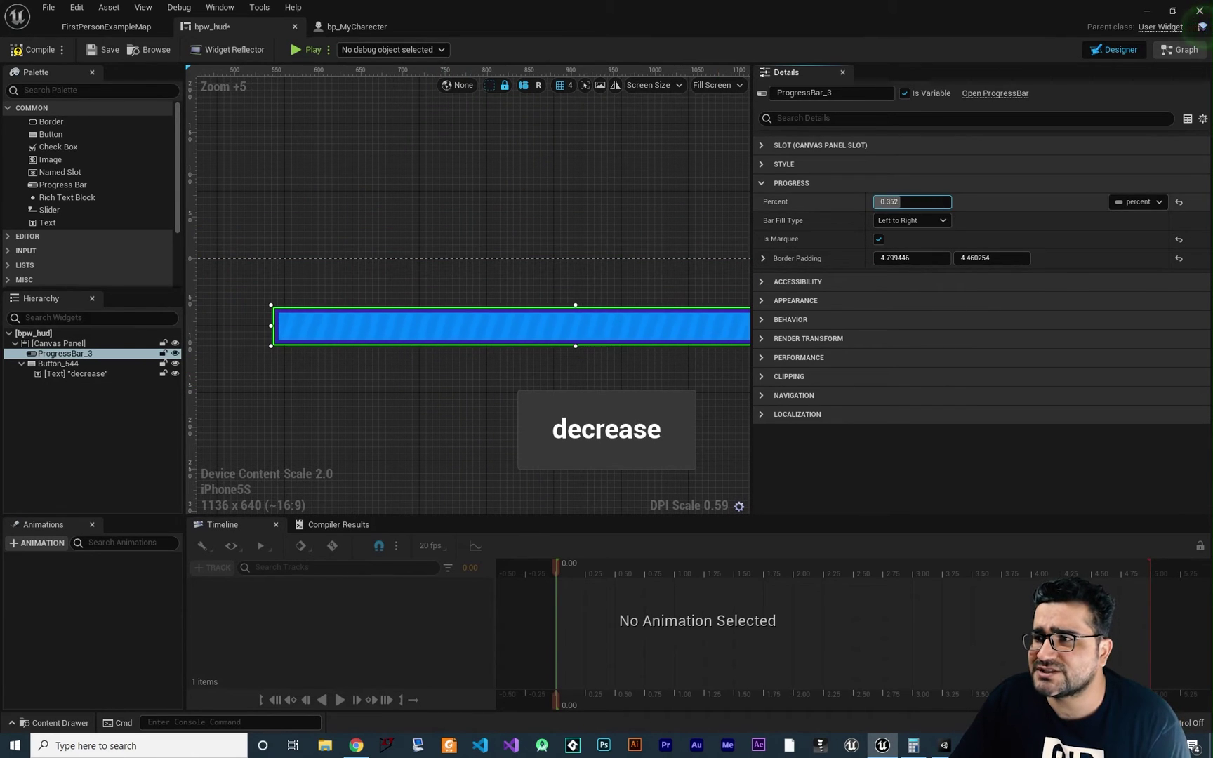
scroll(457, 348, down, 4)
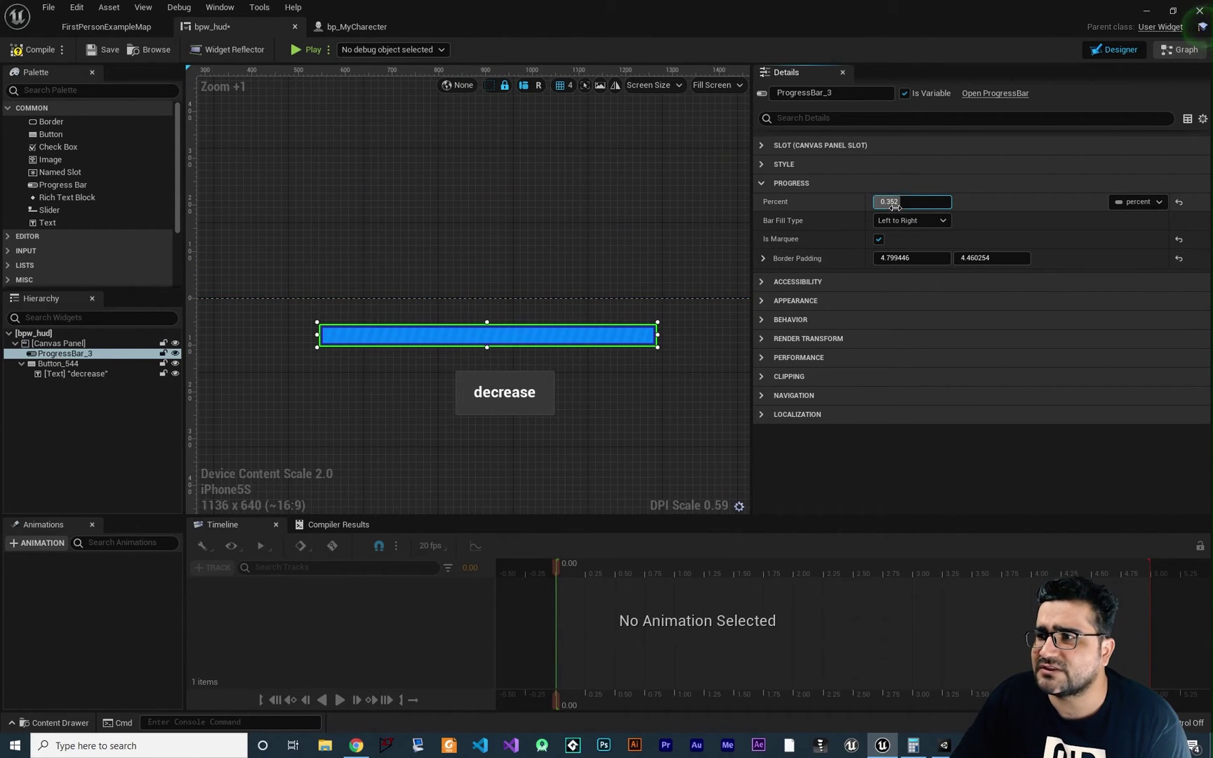
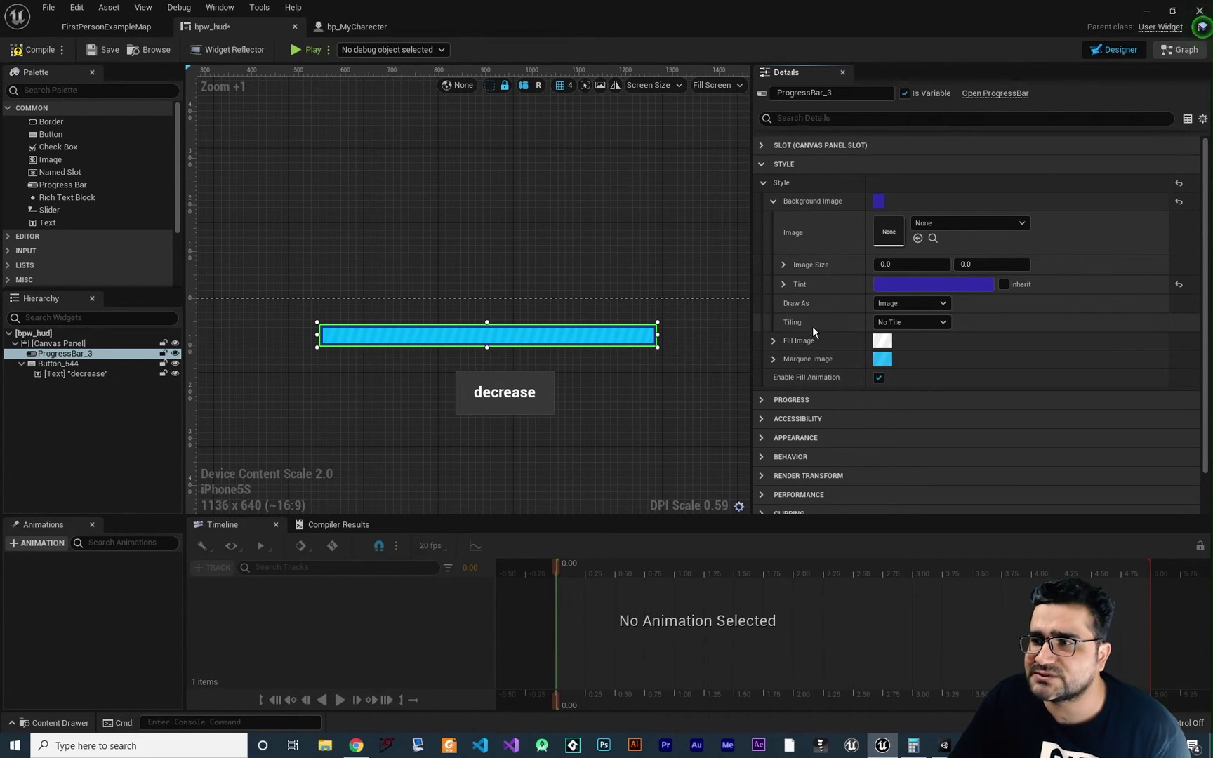
Try a blue tint on the progress bar's Fill Image, and return the tint to white
click(893, 323)
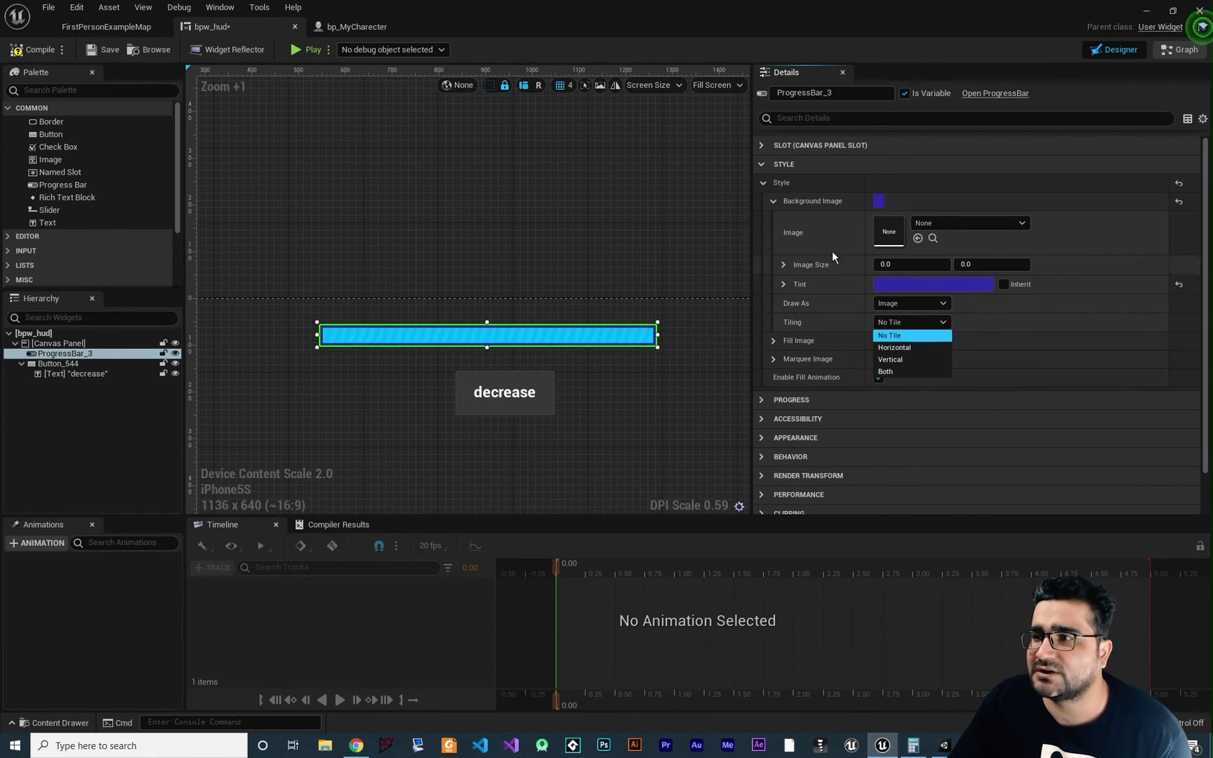
click(772, 201)
click(772, 219)
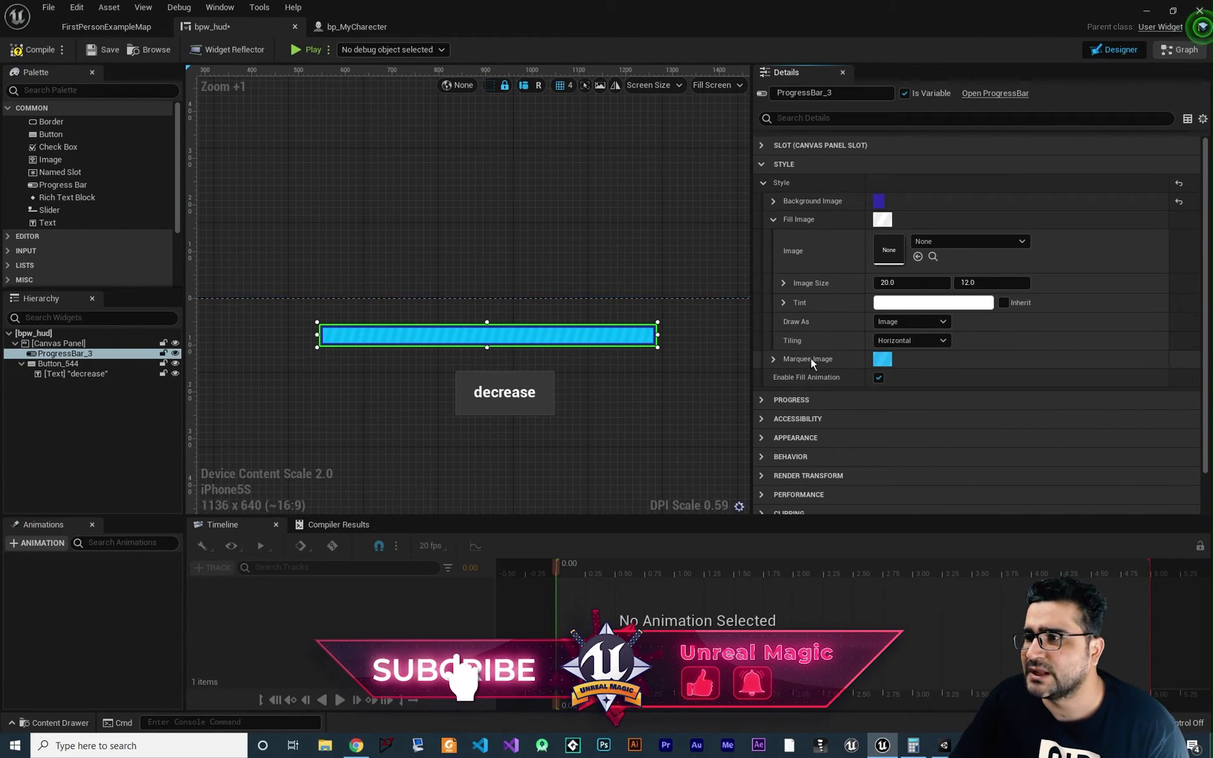
click(893, 304)
drag(956, 379, 941, 375)
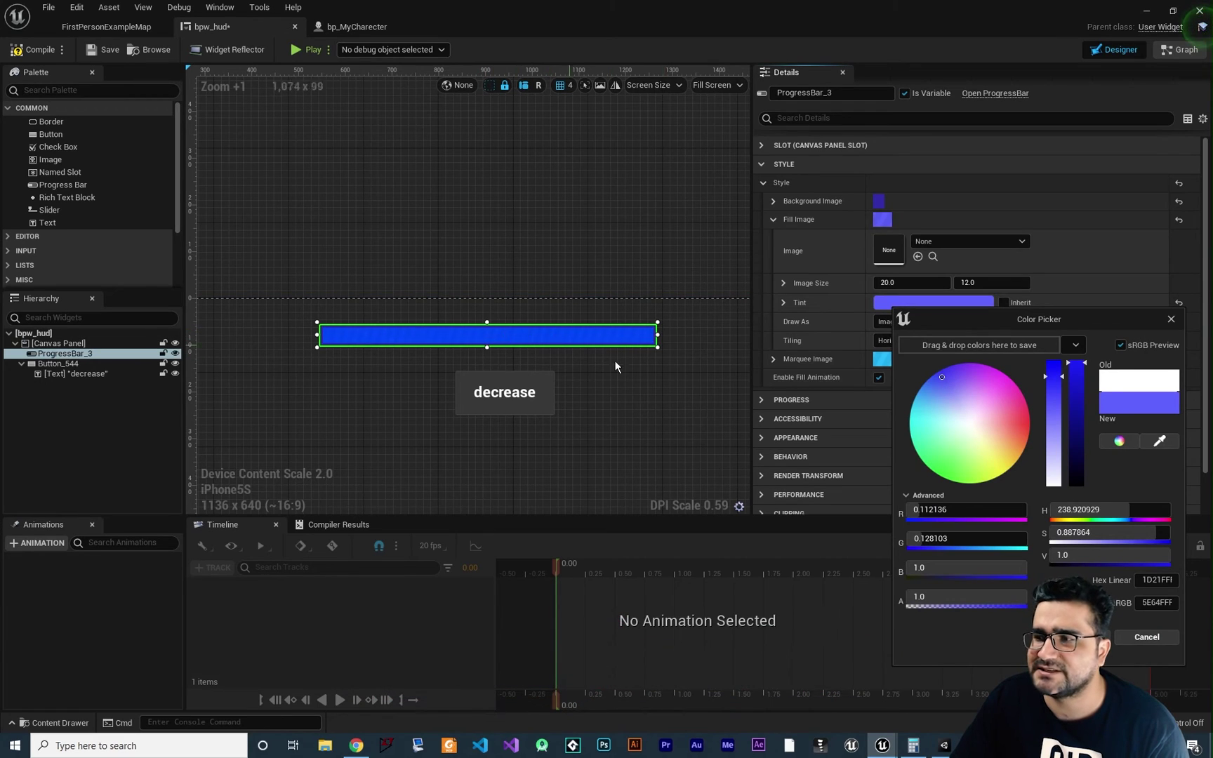
click(1053, 483)
click(1081, 637)
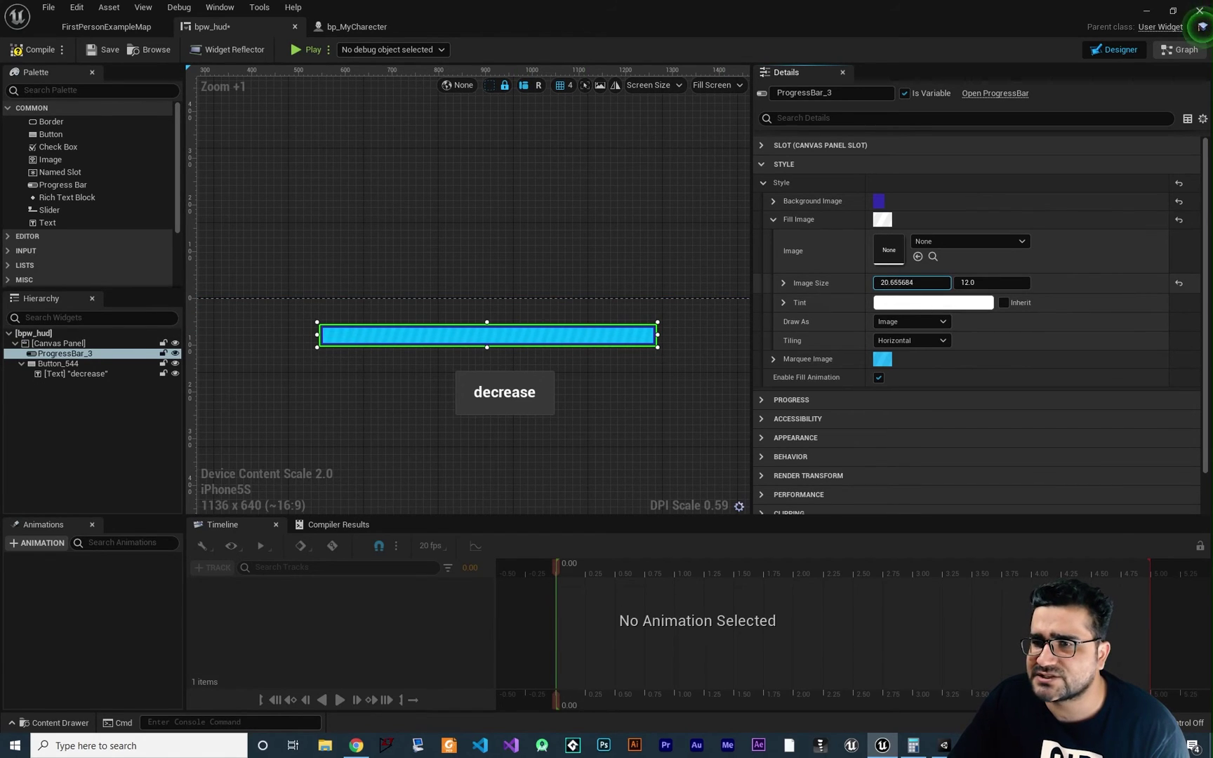
Try a horizontal Image Size of about 214 for the Fill Image, and reduce it to about 31.4
drag(897, 282, 940, 283)
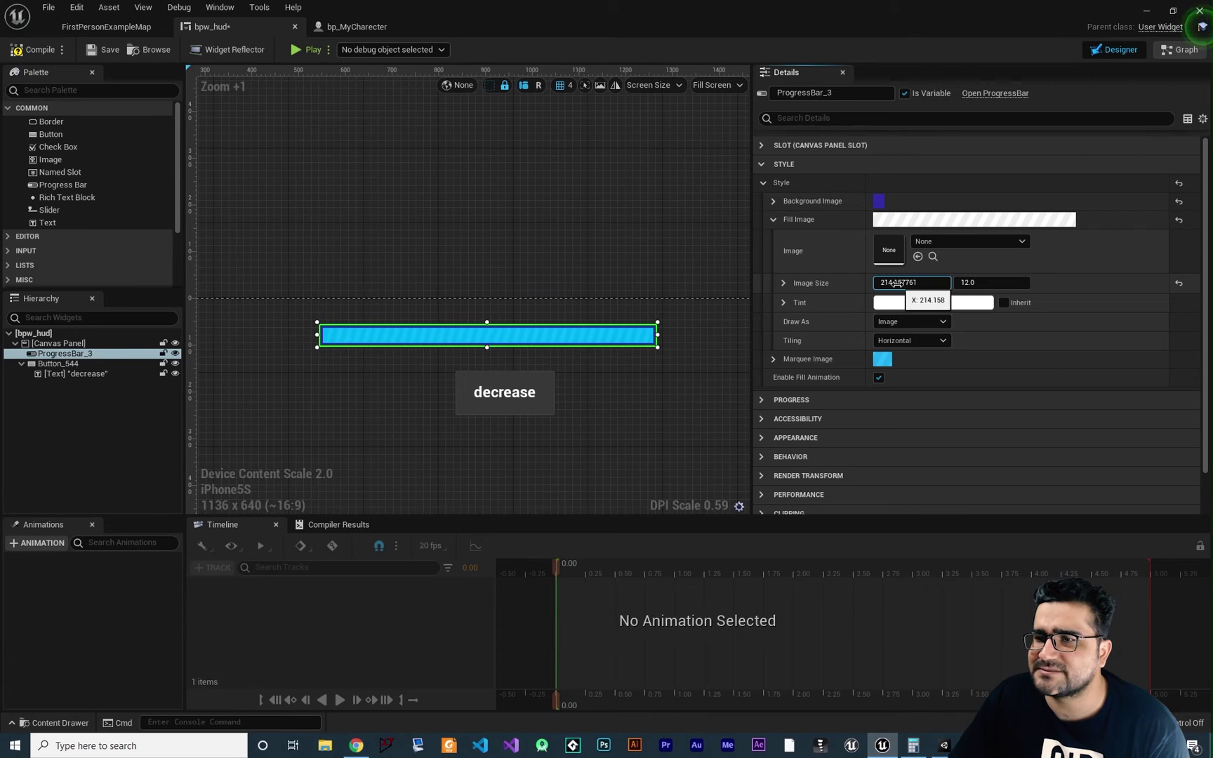
scroll(414, 333, up, 4)
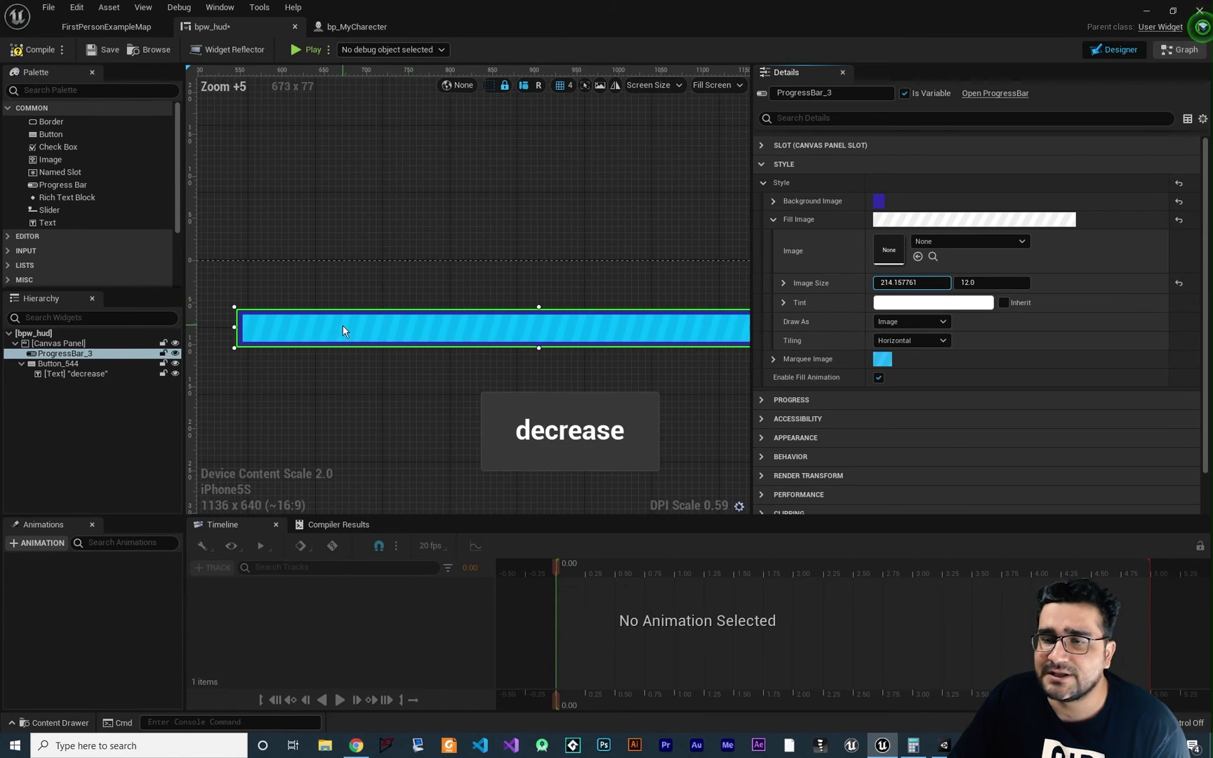
drag(912, 283, 849, 283)
click(773, 219)
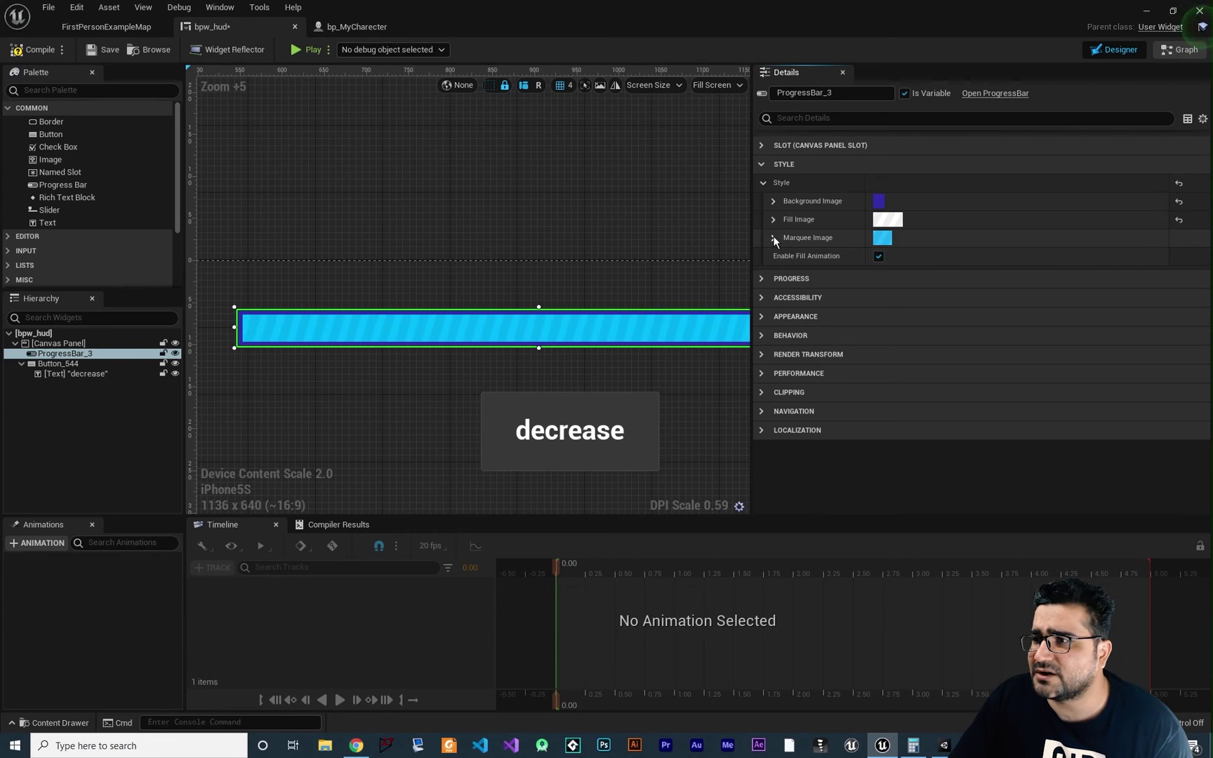
Review the Marquee Image settings, toggle Enable Fill Animation off and on, and reset the Fill Image's size to its default
click(774, 238)
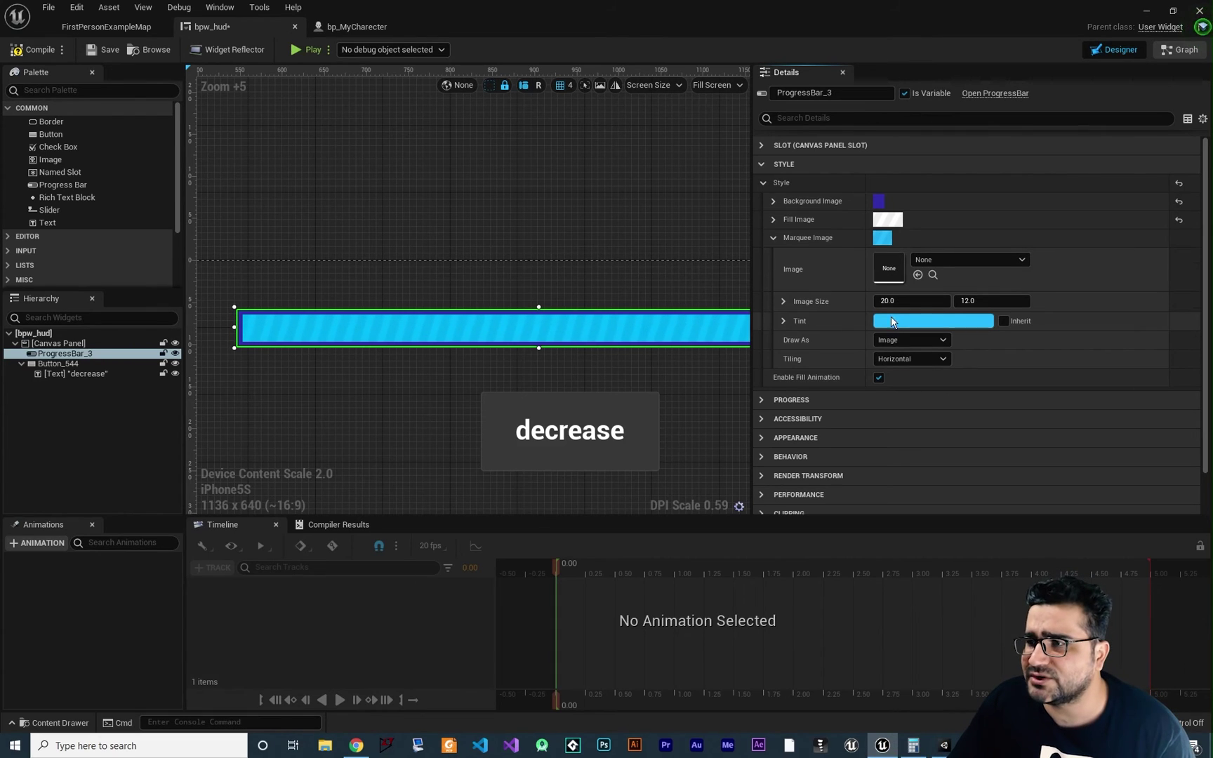
click(772, 238)
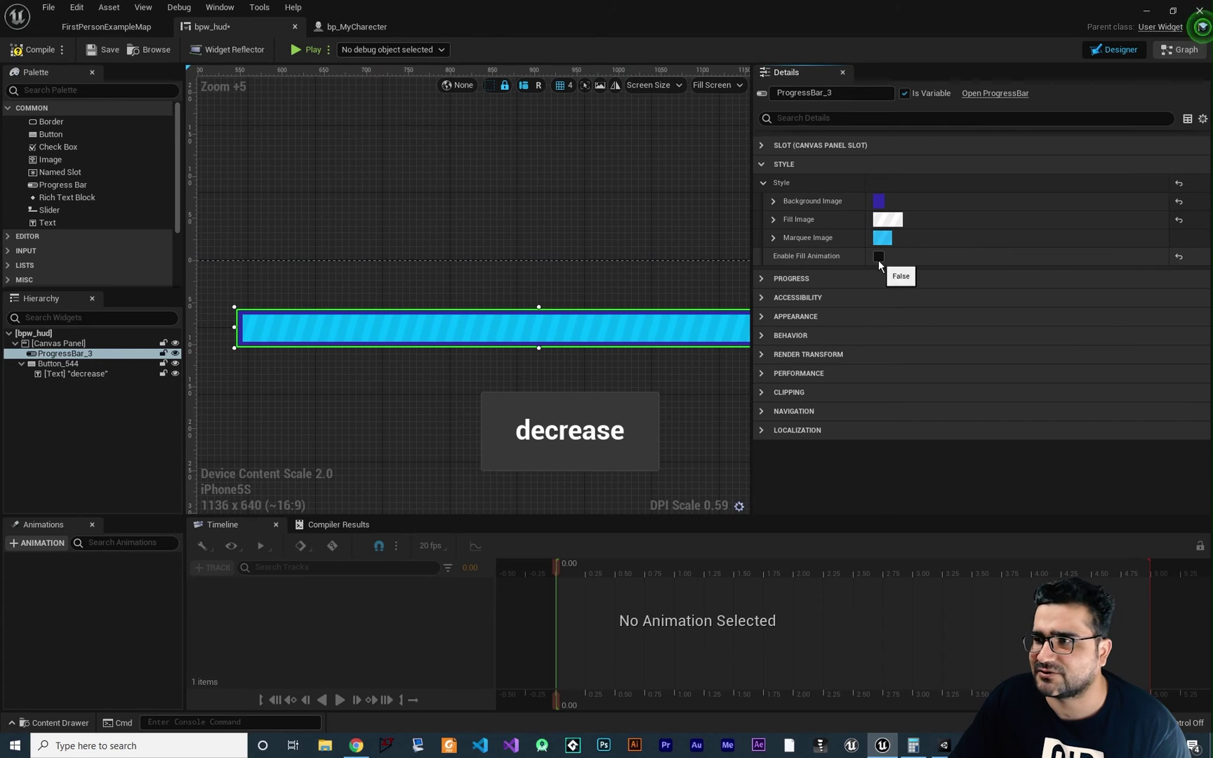
click(774, 219)
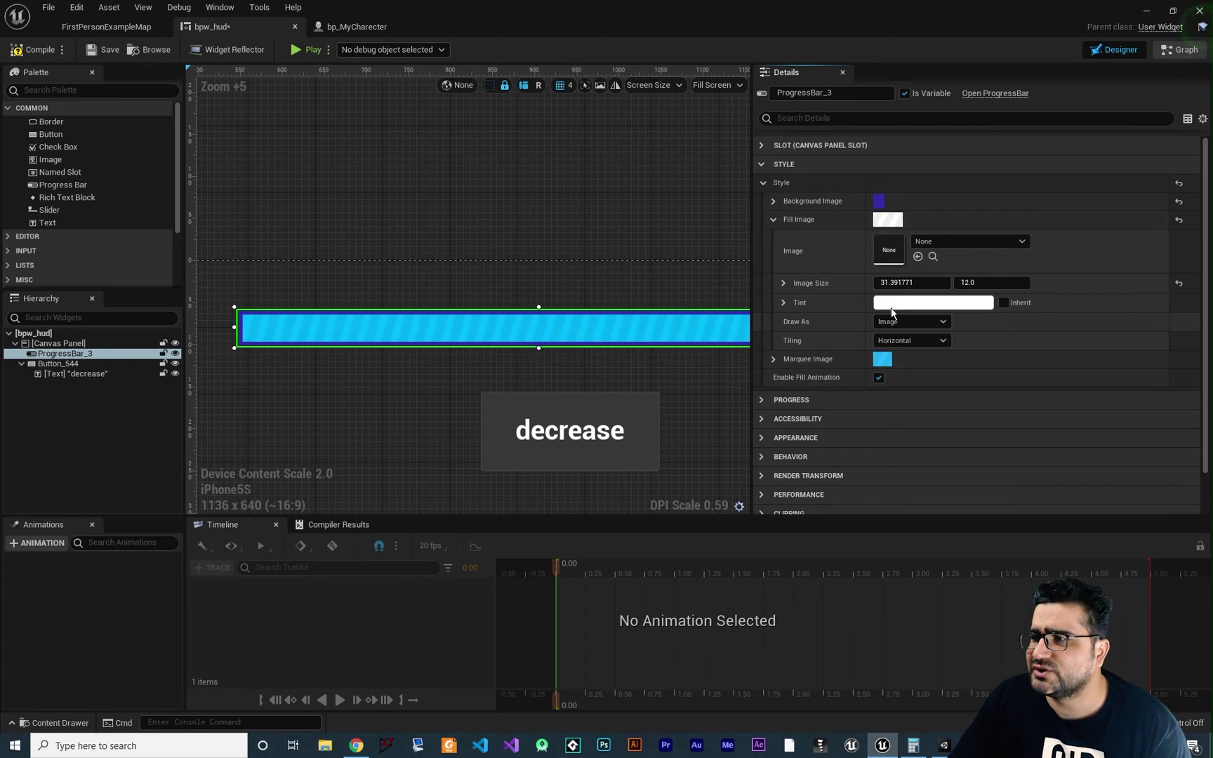
click(1179, 282)
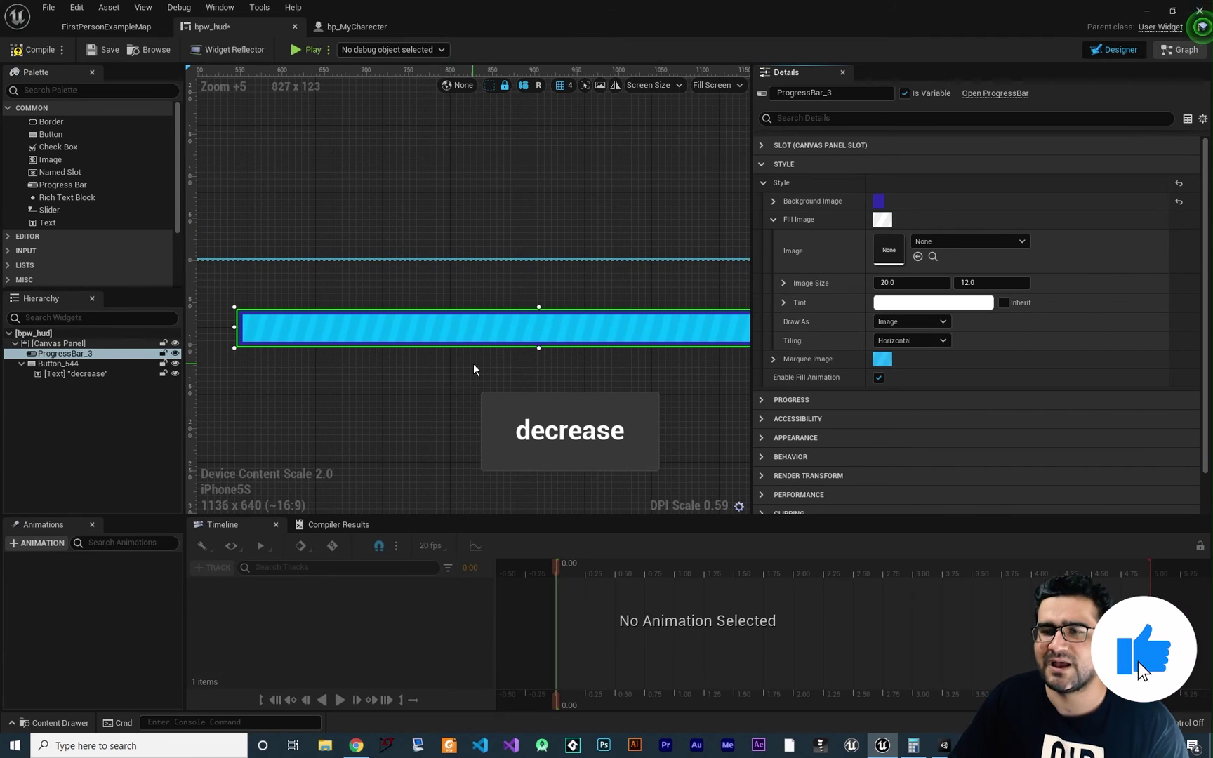
Tint the progress bar's Fill Image bright green, with R about 0.11, G 1.0 and B 0.0
click(773, 219)
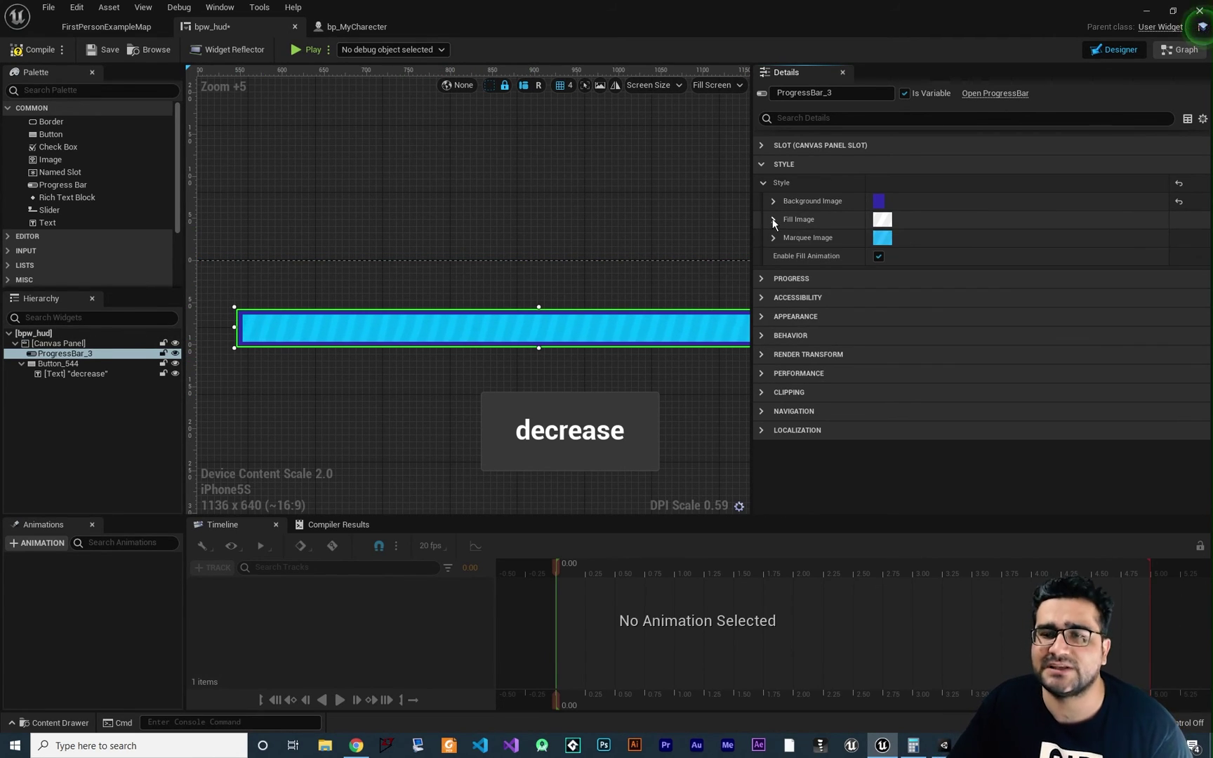
click(773, 220)
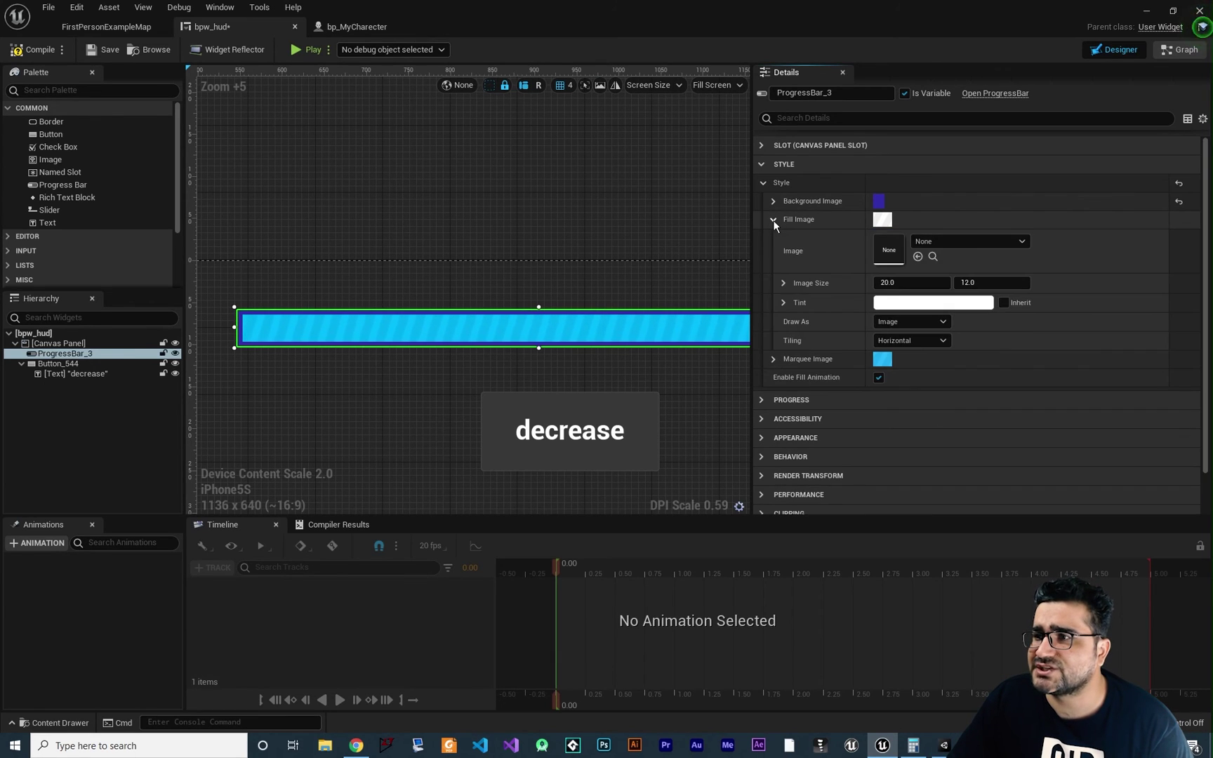
click(906, 302)
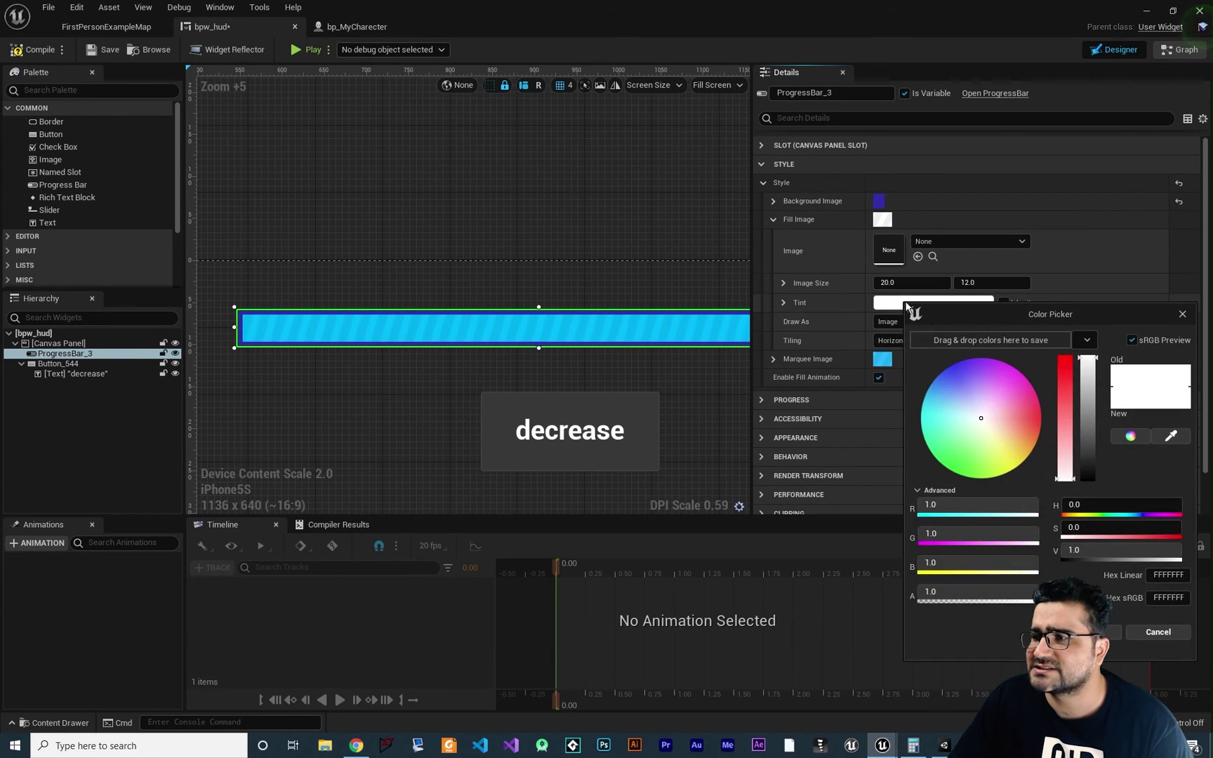
click(965, 475)
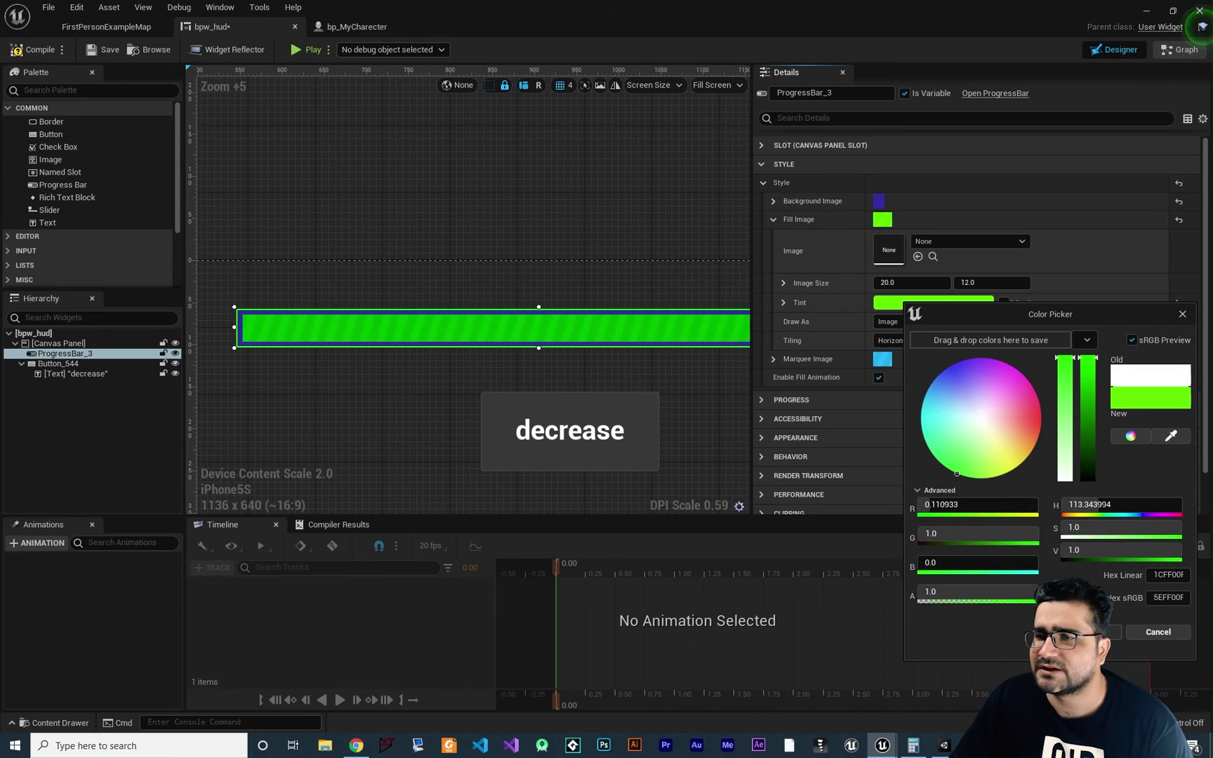
click(792, 408)
Set the tint of the progress bar's background image to black, with its brightness value at 0.0
click(773, 201)
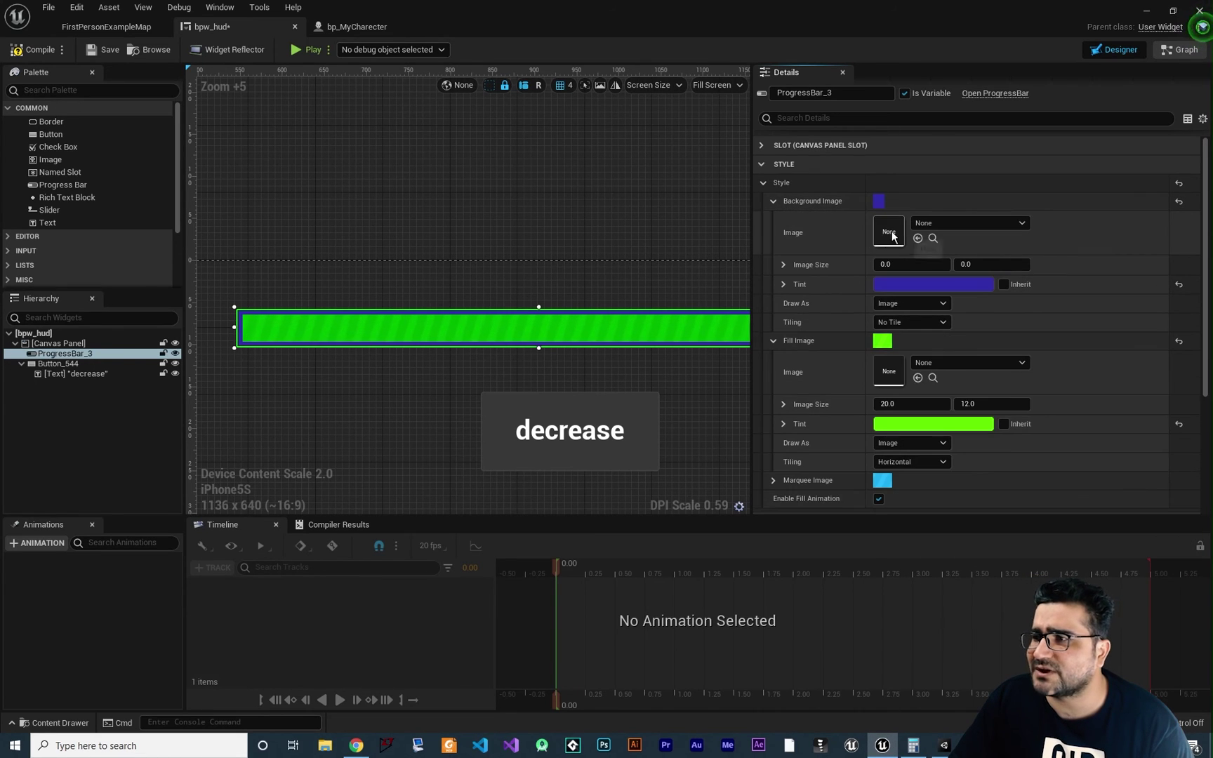
click(898, 292)
click(1060, 469)
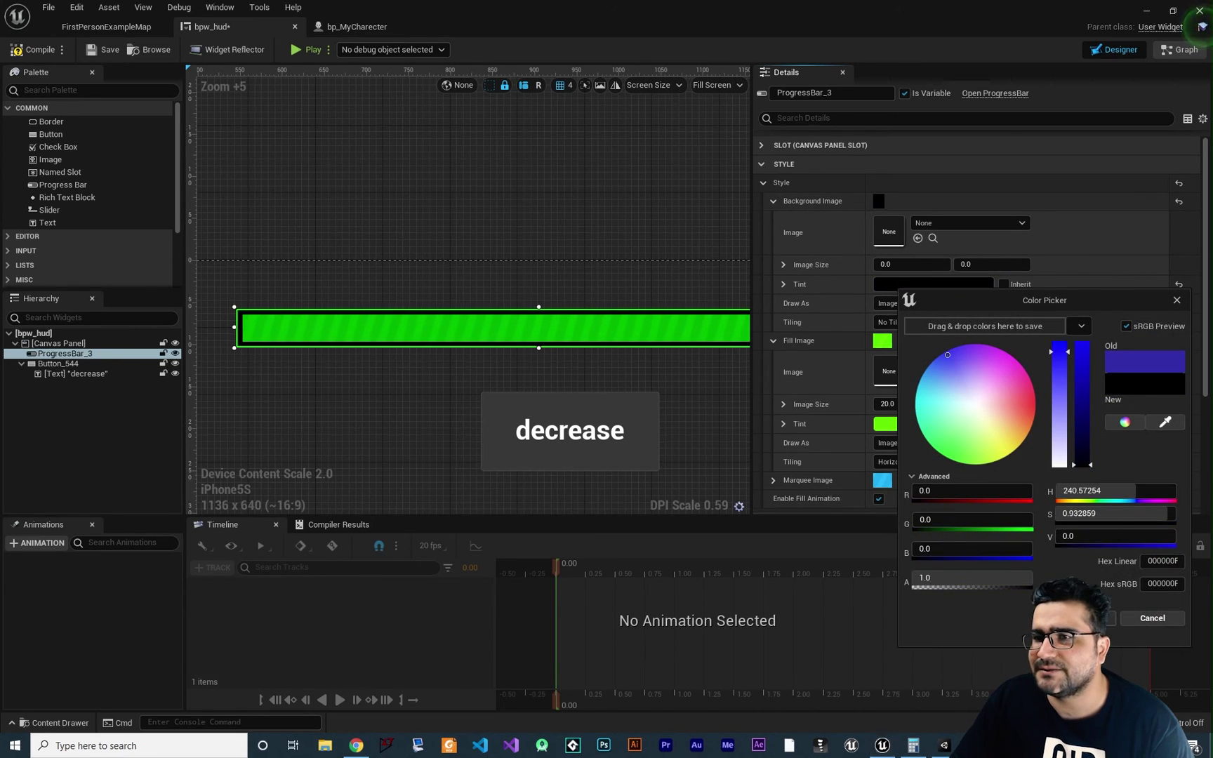
right_drag(639, 354, 605, 340)
scroll(605, 340, down, 4)
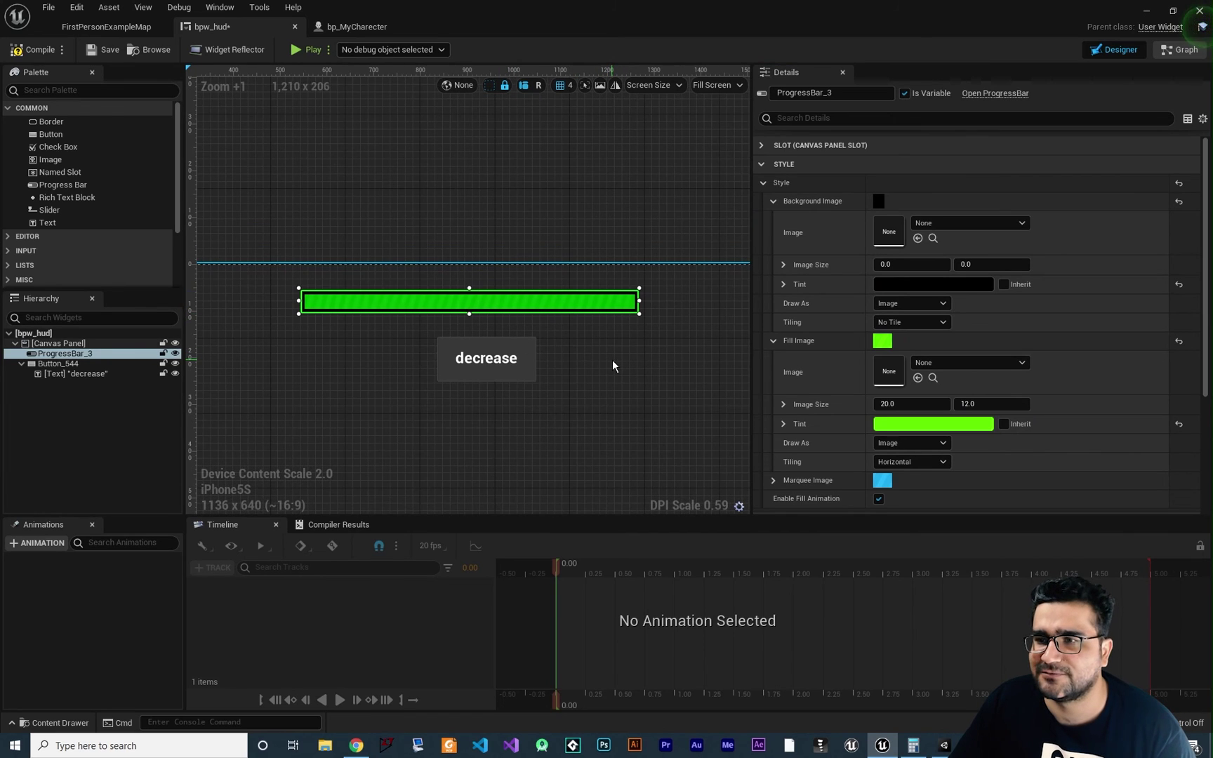
Play the game, use the decrease button several times to test the restyled bar, and close the preview
click(306, 51)
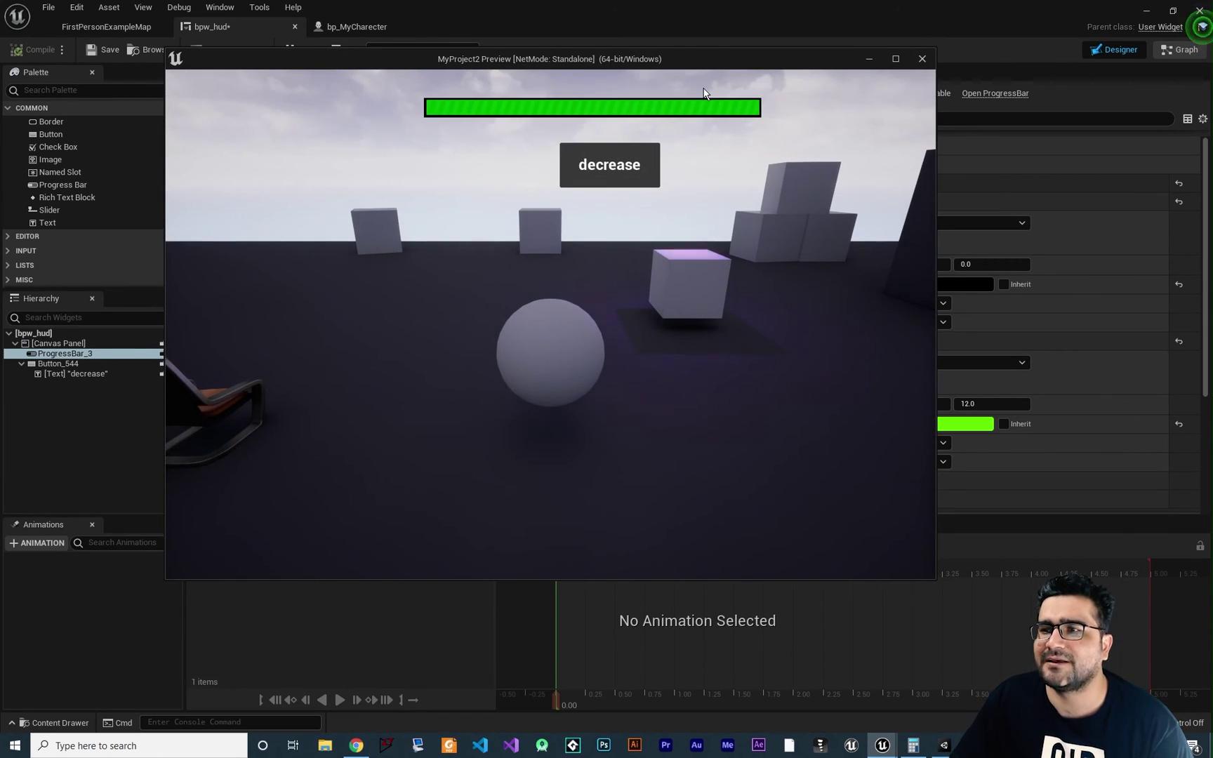
click(631, 172)
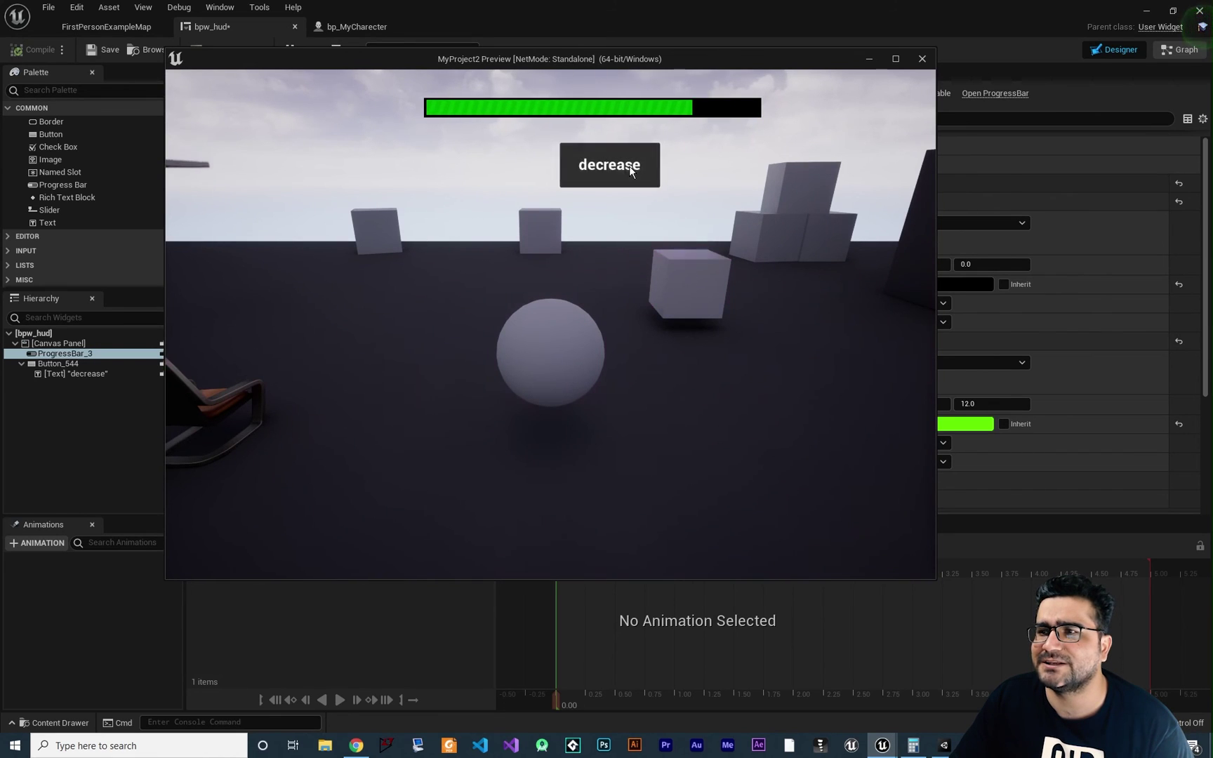
click(631, 171)
click(631, 171)
click(921, 58)
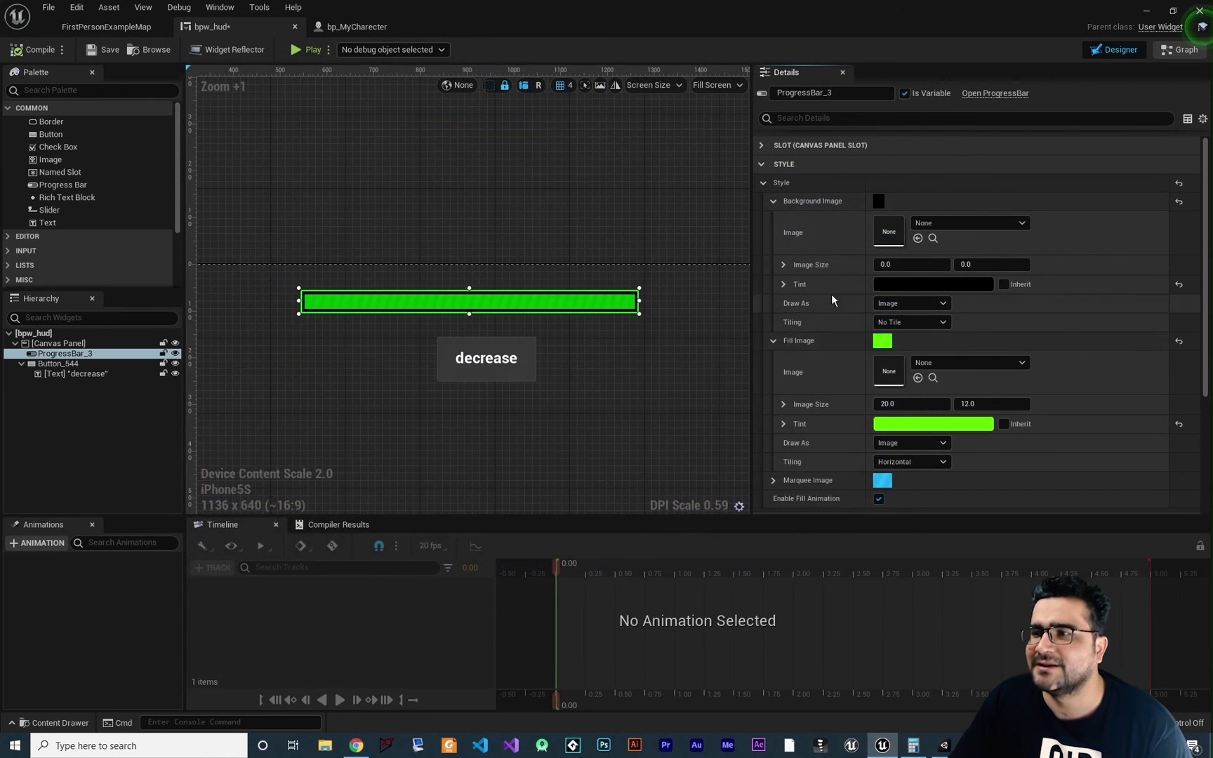
click(762, 165)
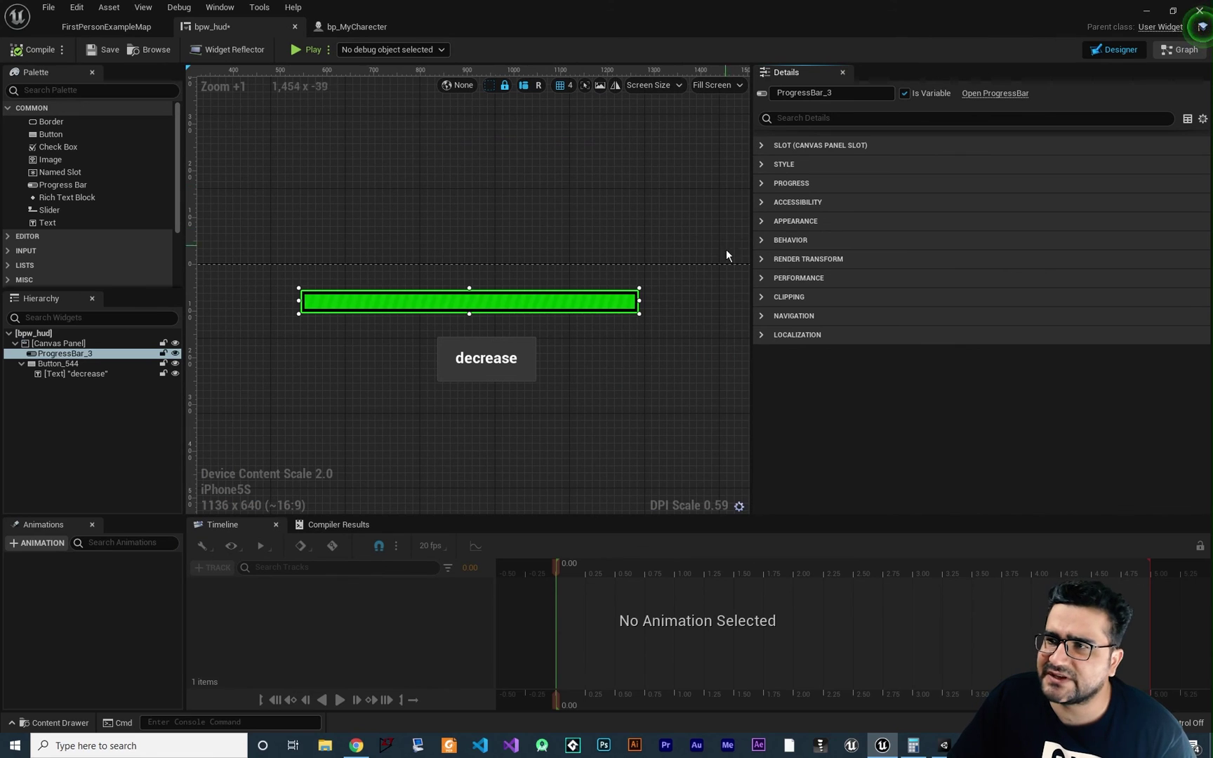